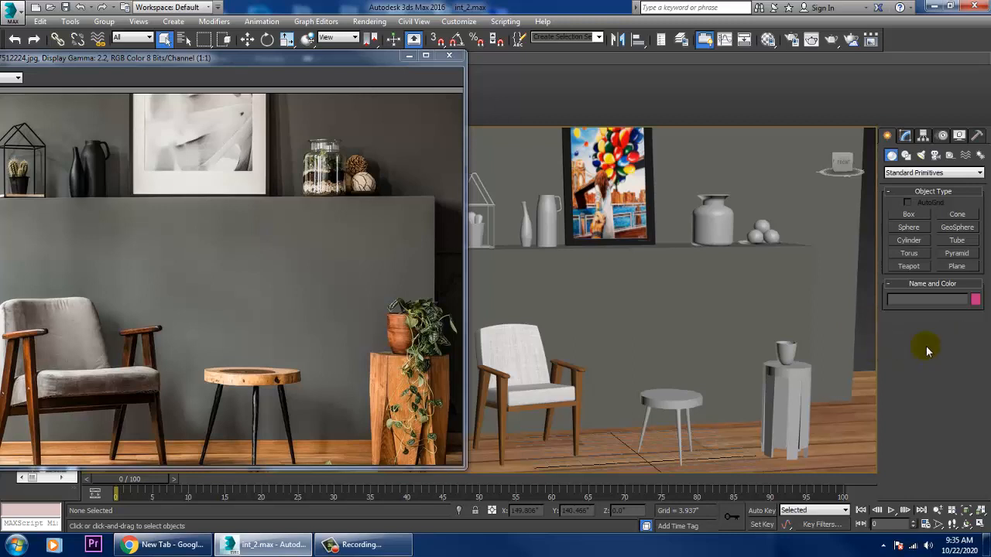
Select the bottle and the tall jug on the shelf and turn the unused 08 - Default material into a VRayMtl.
alt+middle_drag(644, 398, 670, 356)
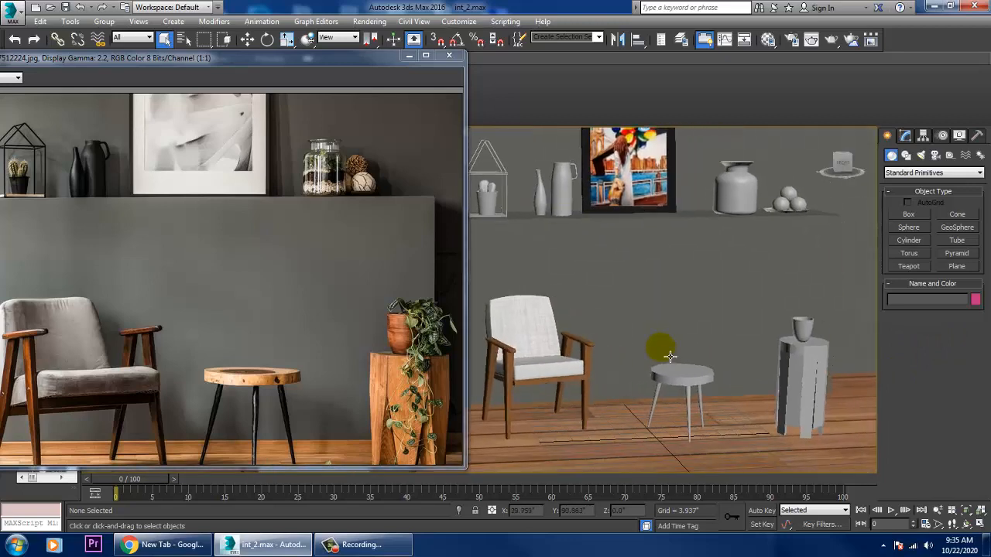
alt+middle_drag(603, 290, 665, 376)
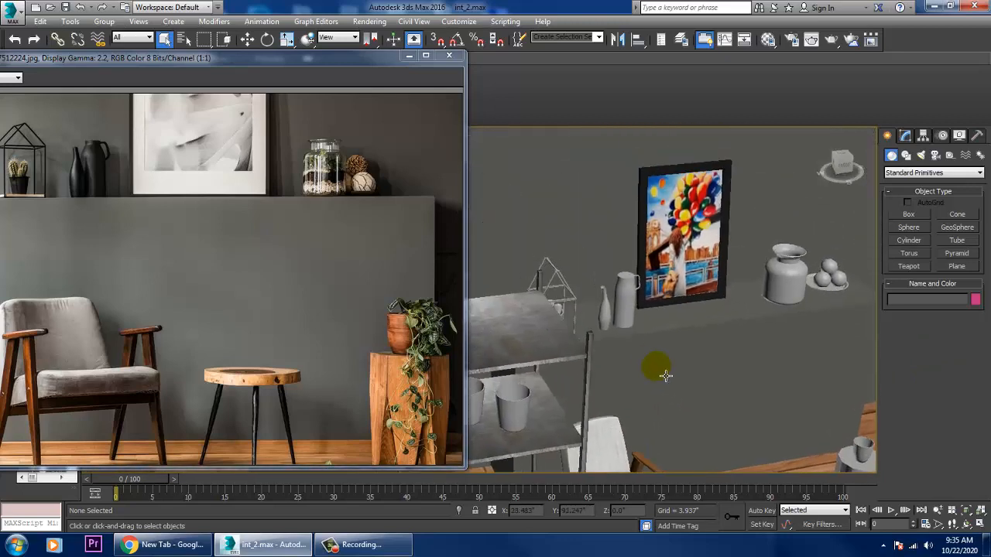
scroll(665, 375, up, 4)
click(584, 248)
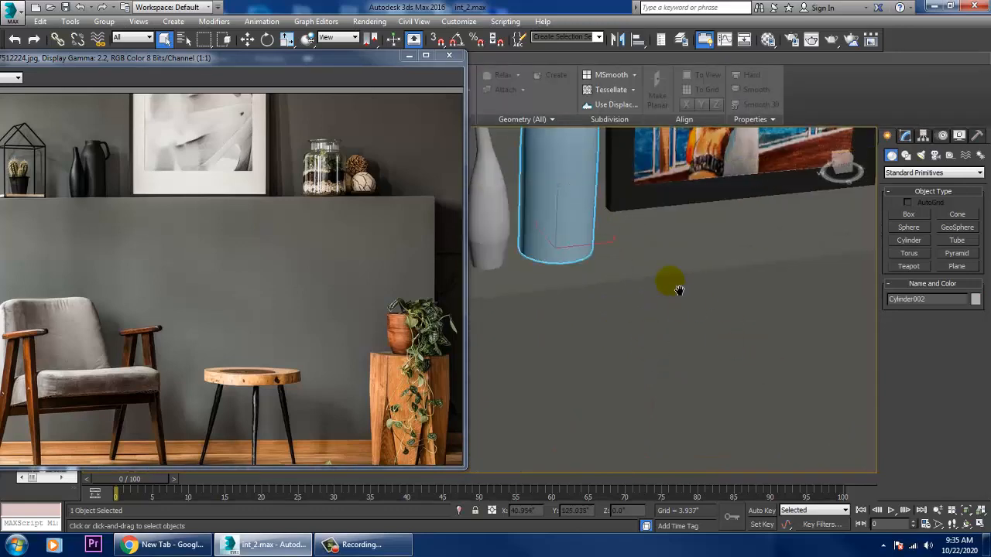
middle_drag(678, 289, 835, 438)
ctrl+click(691, 380)
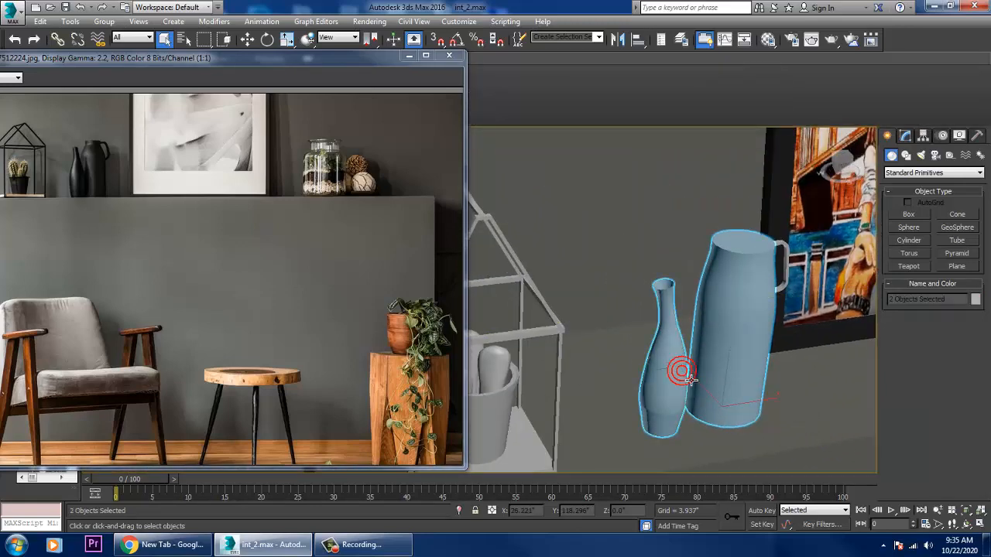
key(m)
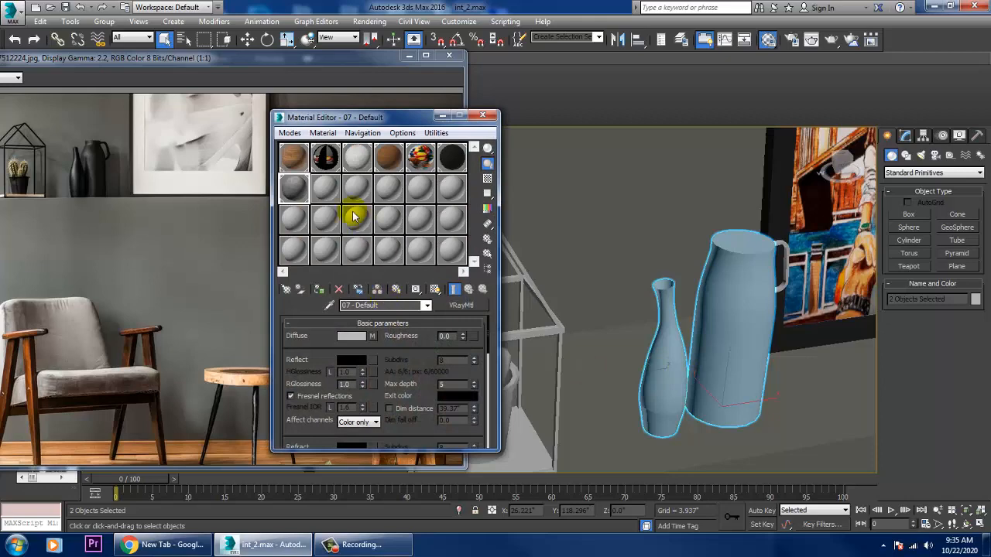
click(325, 187)
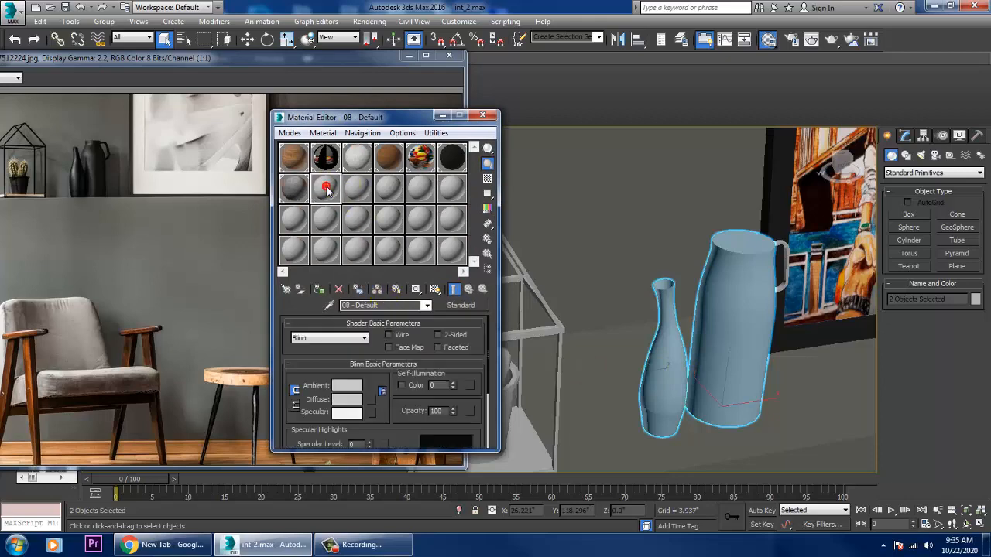
click(464, 306)
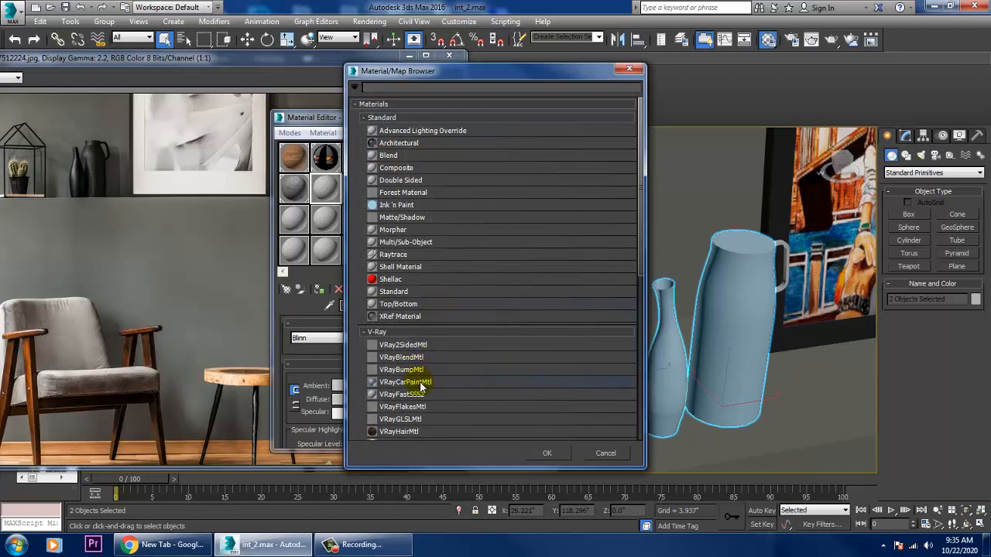
double_click(400, 425)
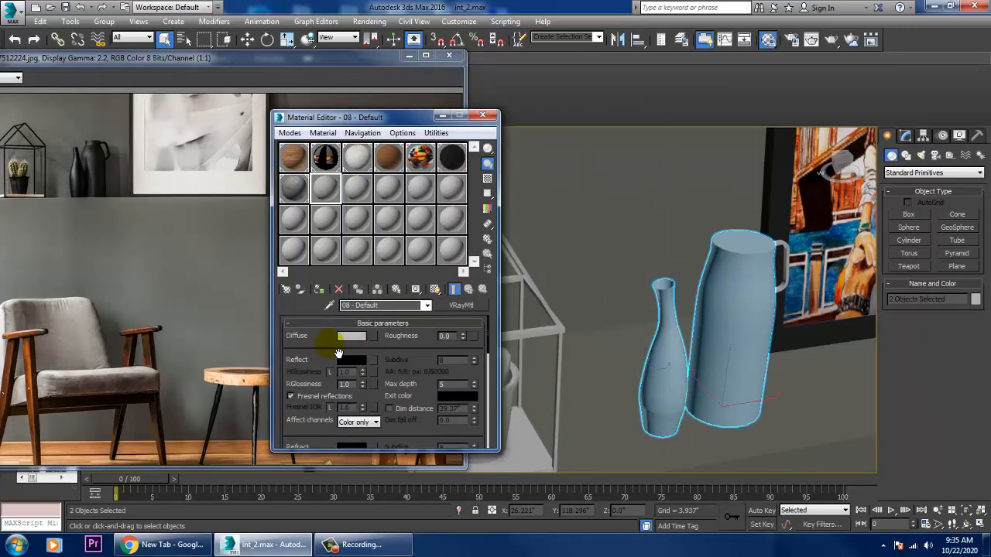
Set the 08 - Default material's diffuse color to RGB 1, 1, 1 and assign it to the bottle and jug.
click(352, 338)
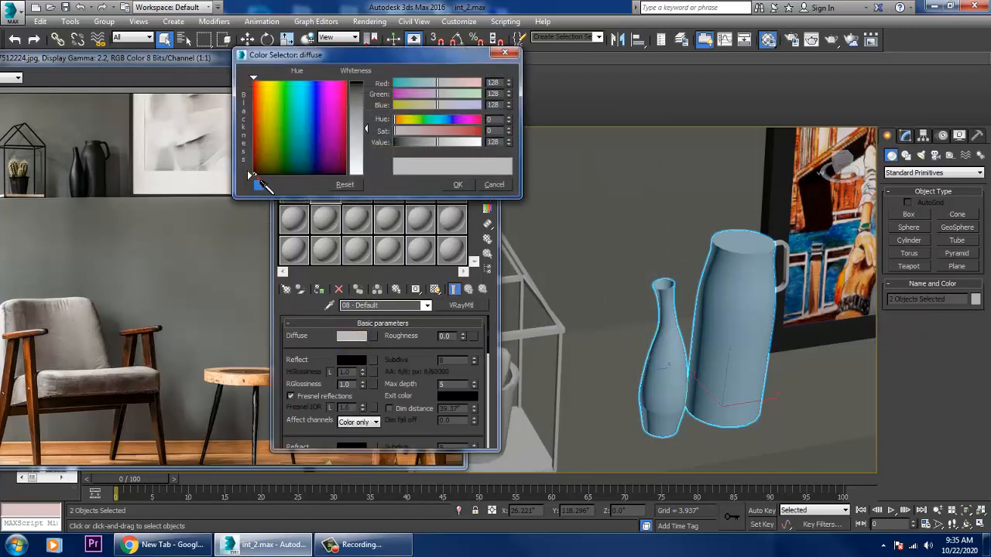
drag(438, 142, 406, 142)
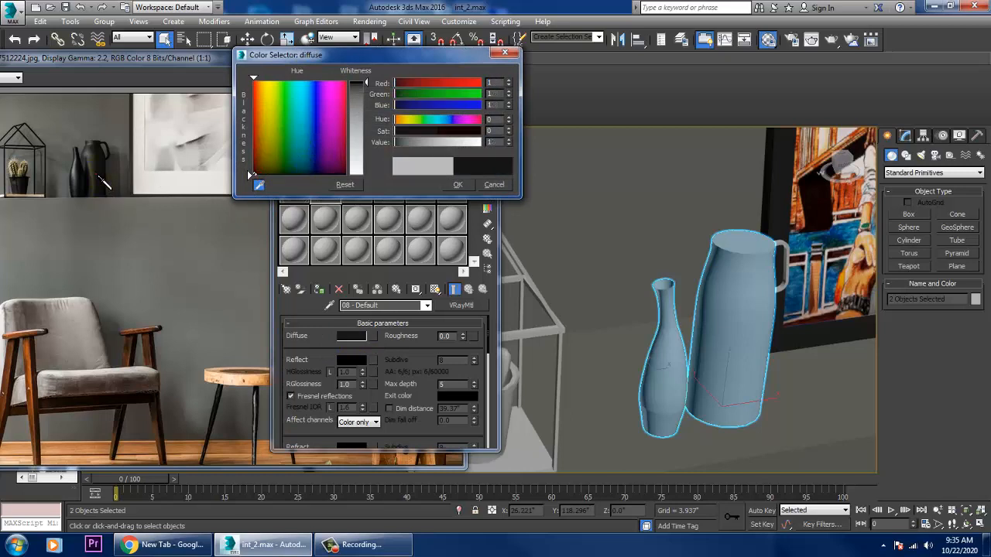
click(458, 184)
click(318, 289)
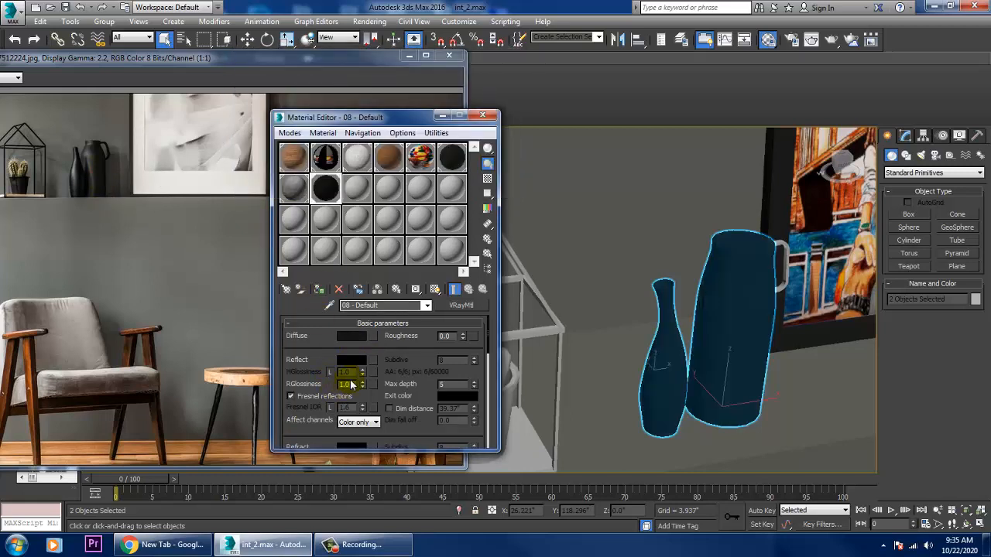
With an enlarged material preview open, turn off Fresnel reflections and set the reflection color to RGB 154, 154, 154.
double_click(326, 188)
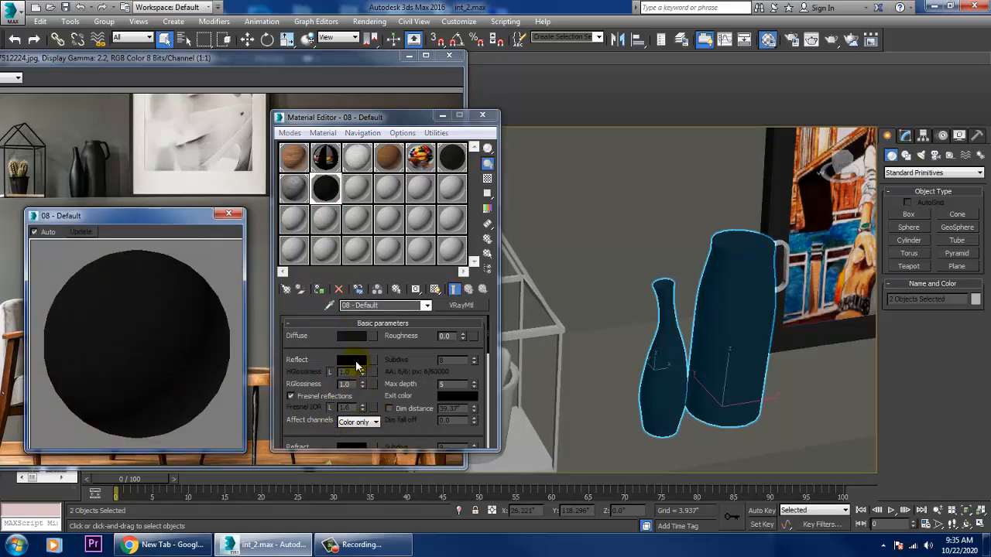
click(291, 396)
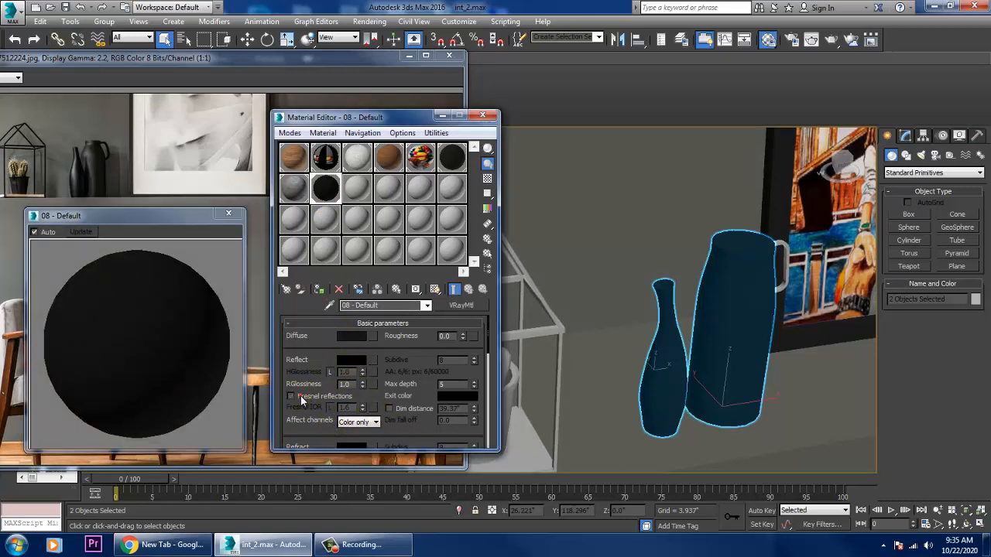
click(351, 360)
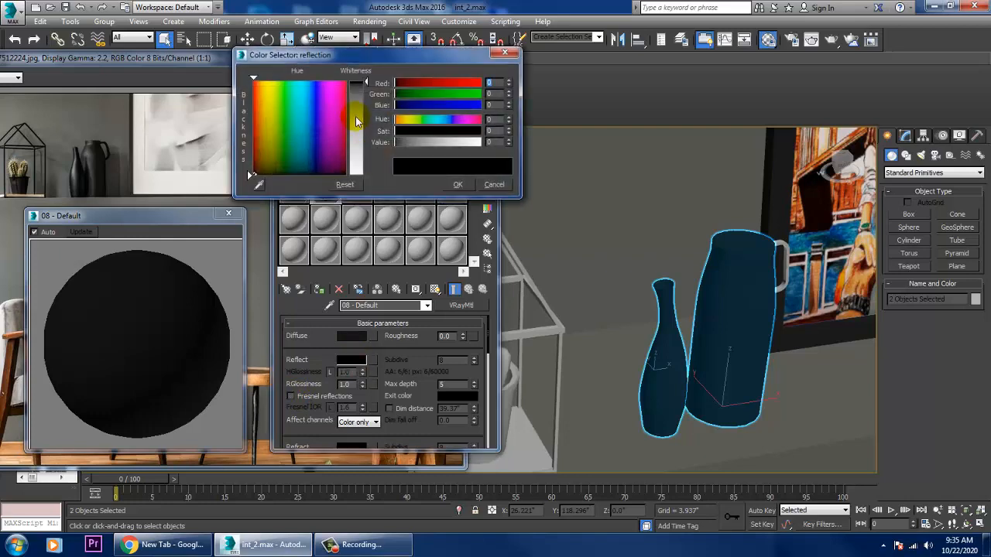
click(367, 140)
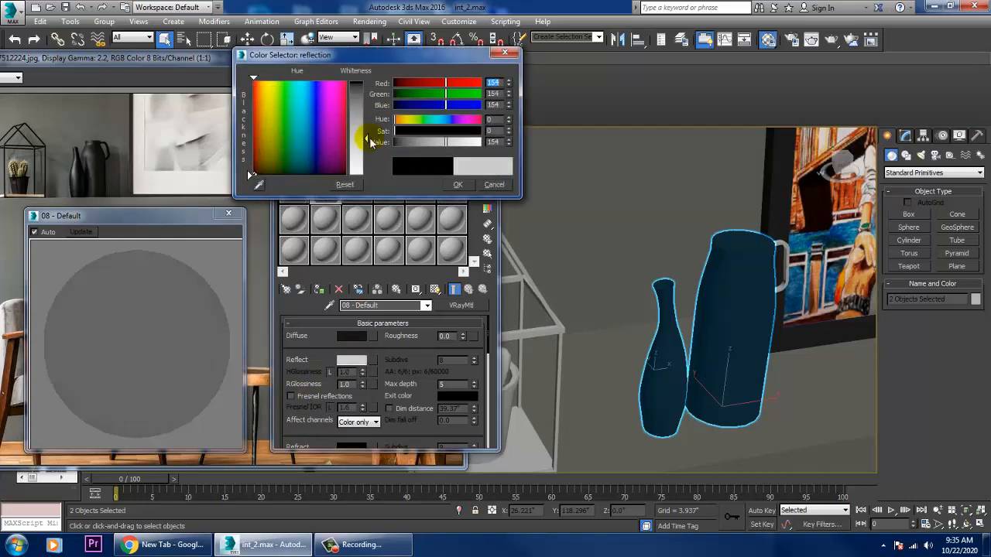
click(457, 184)
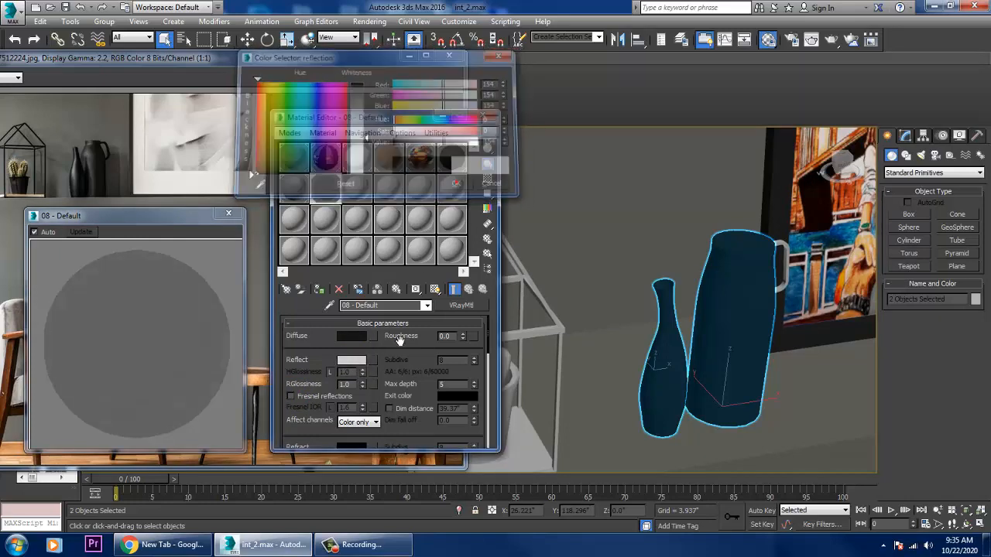
Enable Fresnel reflections with IOR 1.4 and reflection glossiness 0.65, and rename the material metal.
click(294, 397)
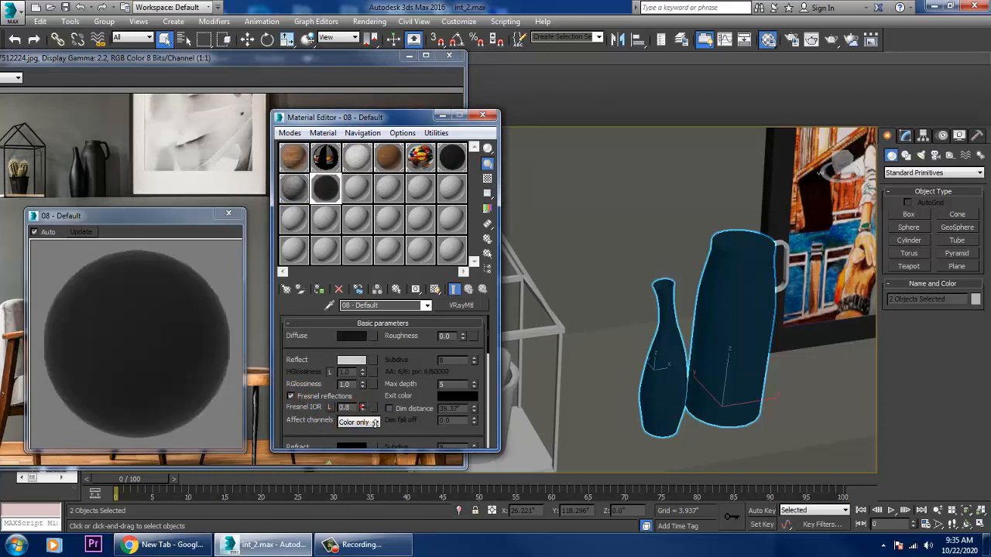
drag(362, 406, 365, 418)
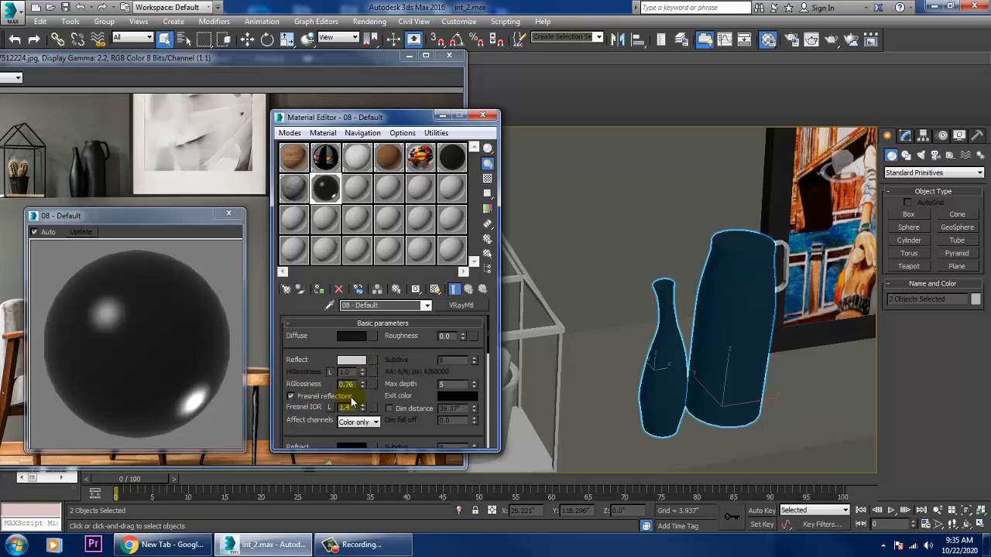
drag(371, 402, 371, 403)
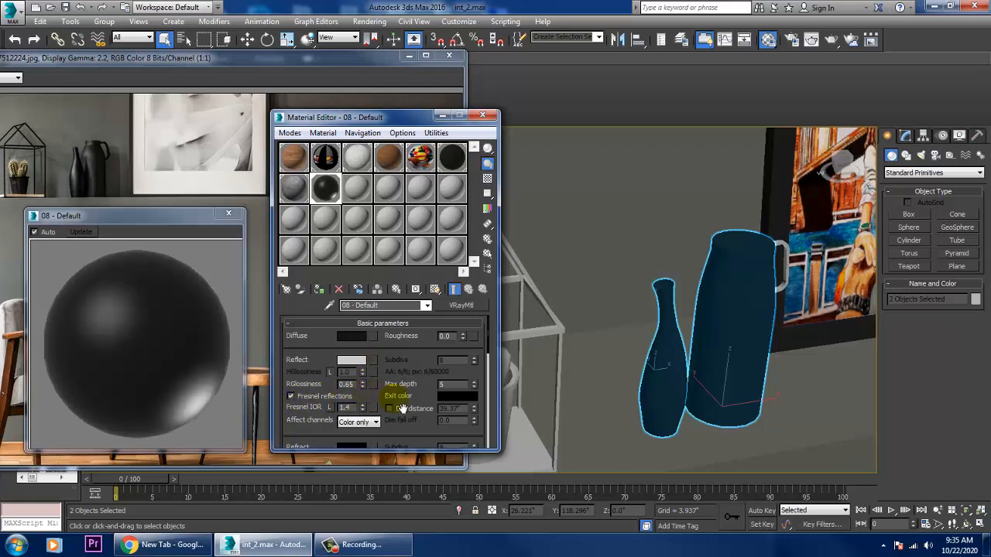
click(227, 213)
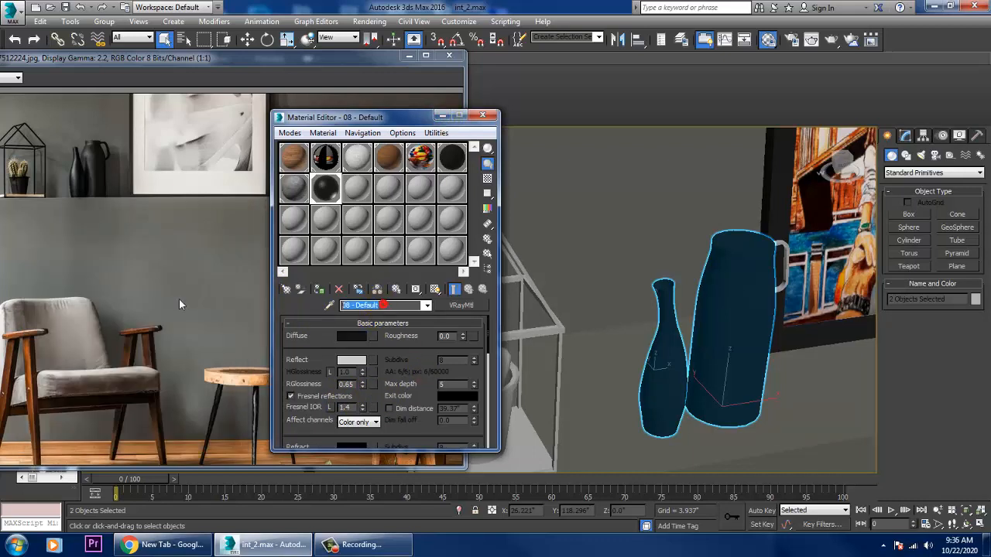
text(metal)
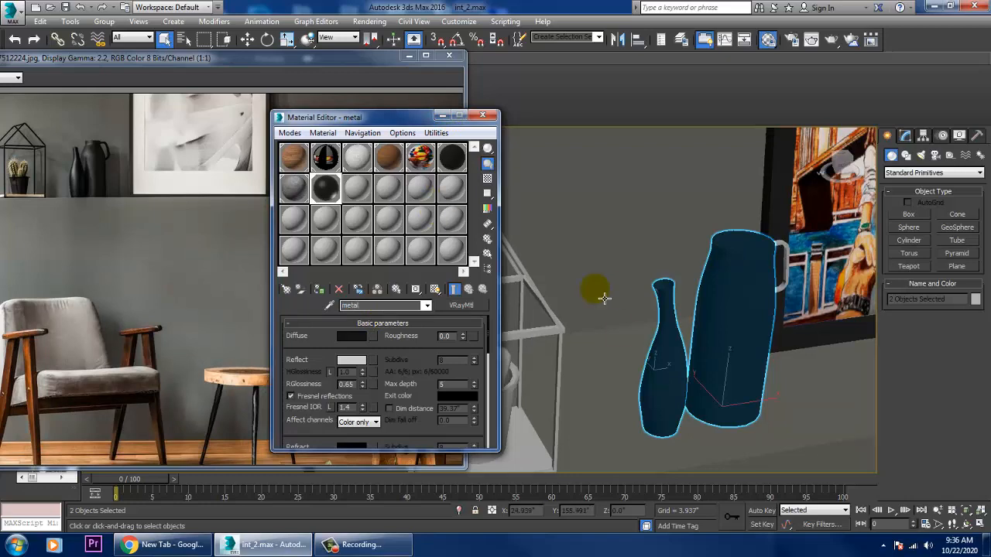
Assign the metal material to the three legs of the small round table.
scroll(635, 331, down, 10)
scroll(635, 331, up, 5)
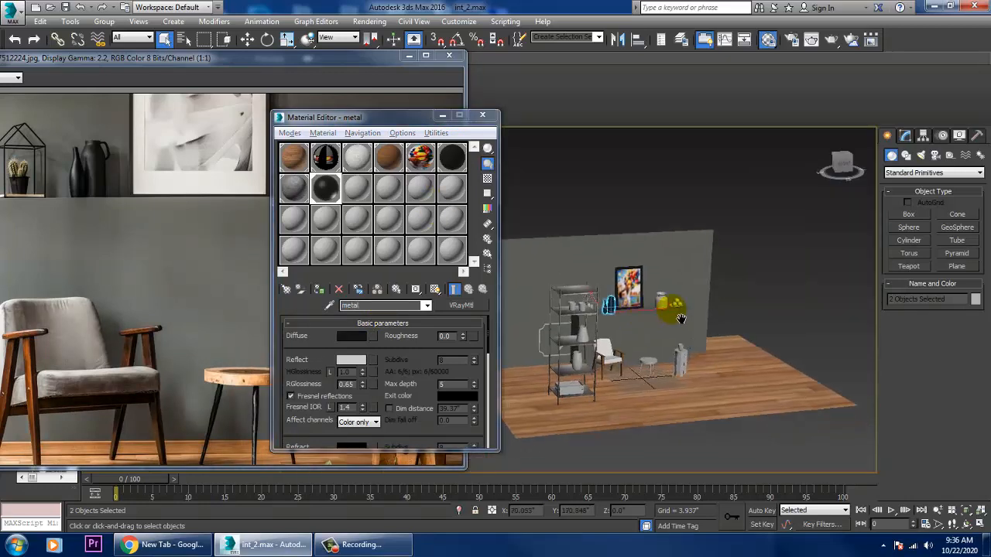
scroll(822, 261, up, 3)
click(822, 261)
drag(401, 127, 53, 49)
scroll(681, 416, up, 5)
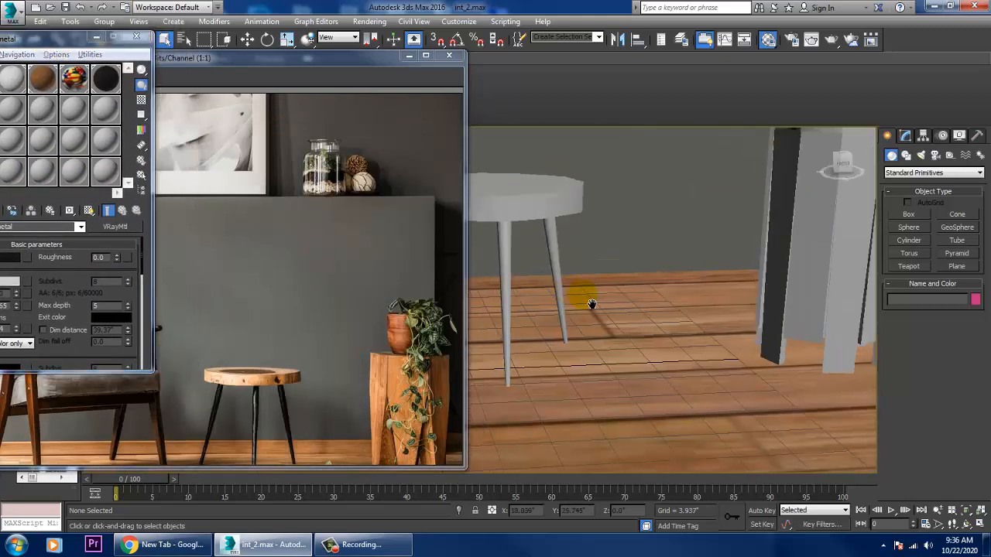
alt+middle_drag(586, 287, 681, 336)
click(667, 331)
ctrl+click(708, 317)
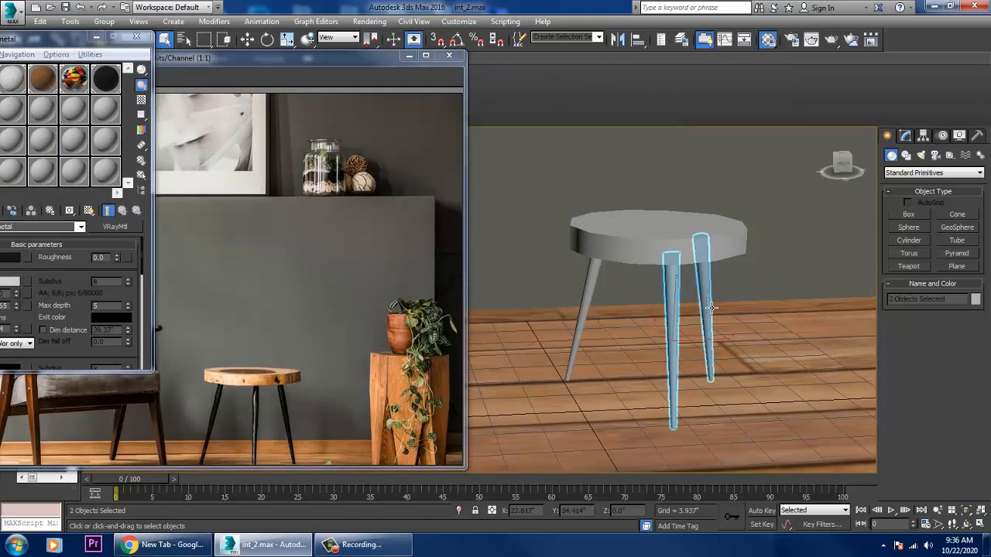
ctrl+click(596, 312)
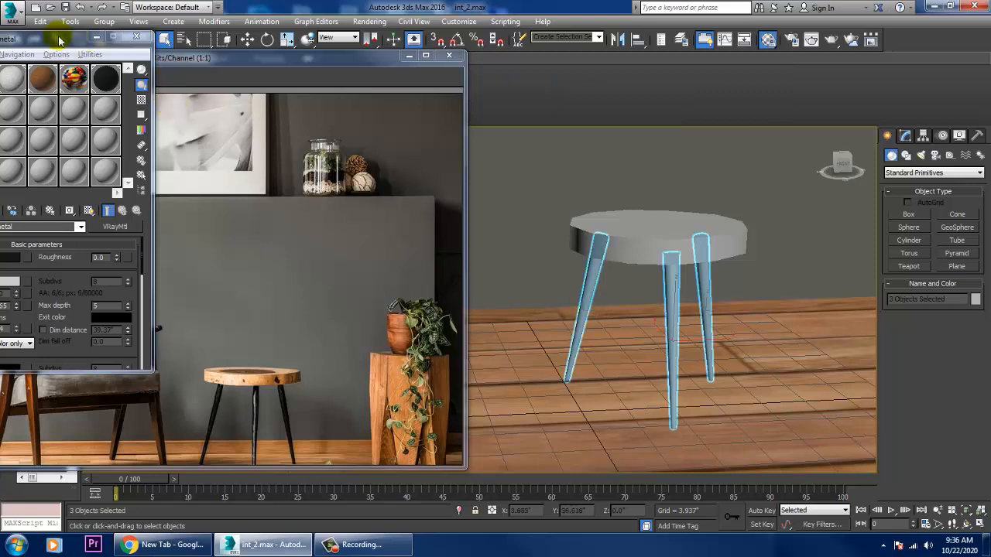
drag(60, 39, 763, 165)
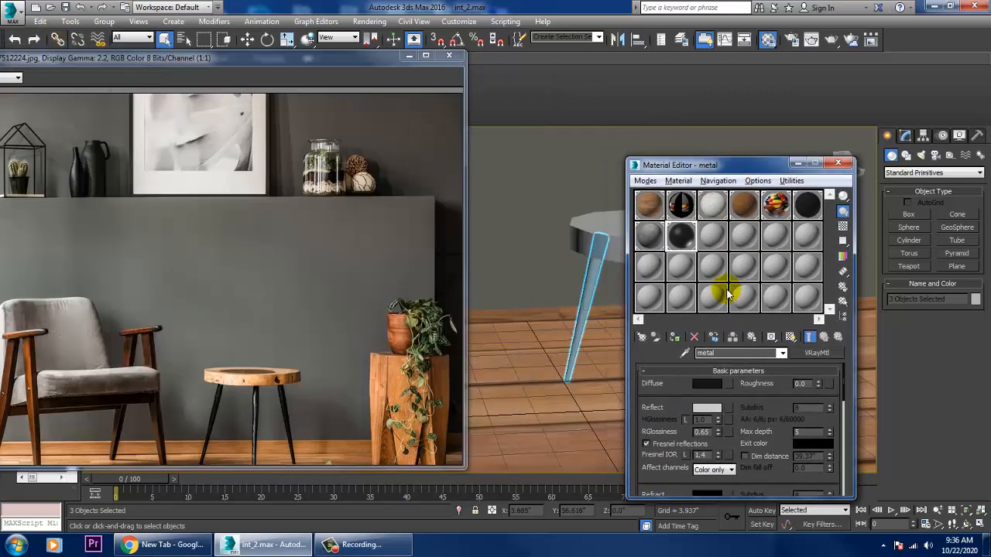
click(674, 337)
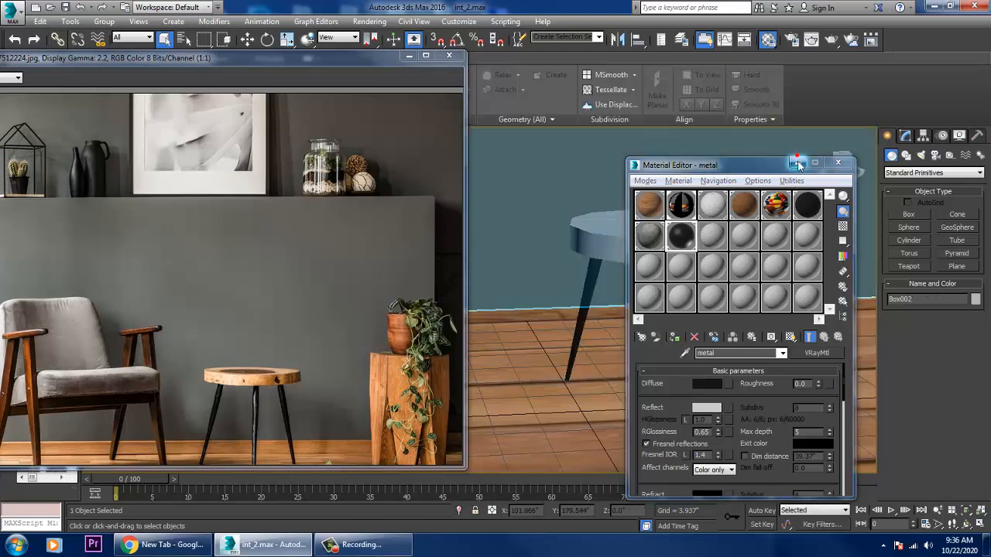
Select the inner top face of the round tabletop at Polygon sub-object level.
click(798, 162)
click(698, 281)
alt+middle_drag(698, 281, 647, 316)
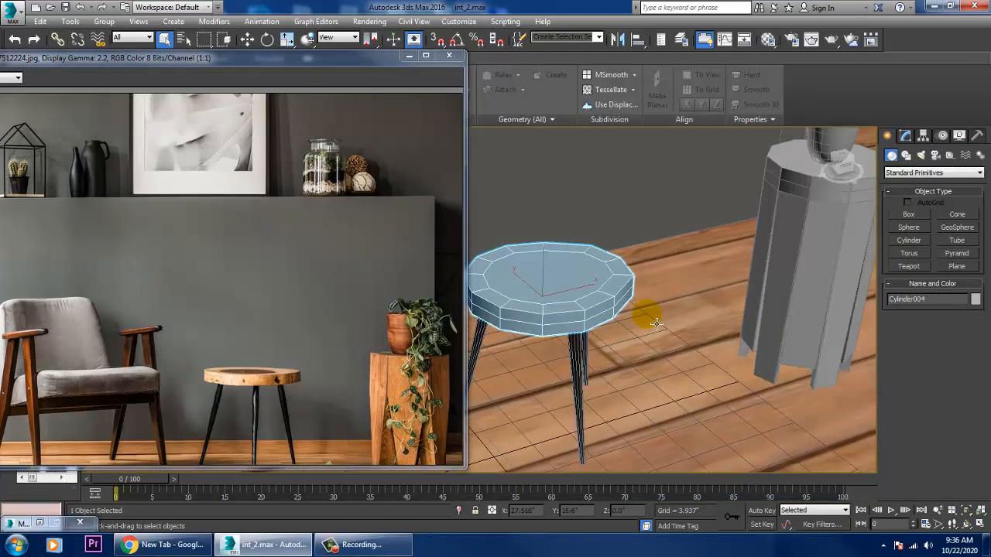
click(906, 136)
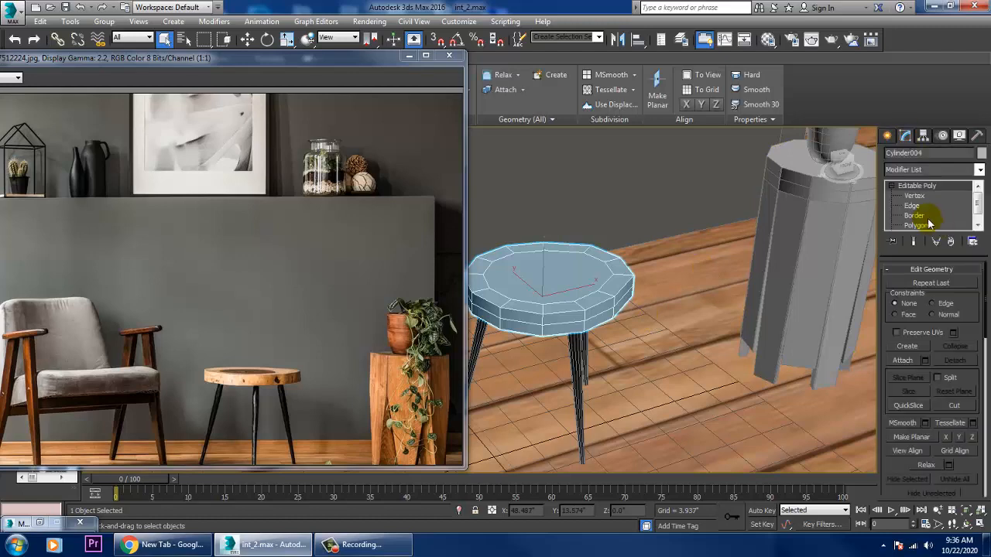
click(915, 226)
mouse_move(567, 309)
alt+middle_down()
mouse_move(620, 237)
mouse_move(644, 268)
mouse_move(658, 266)
alt+middle_up()
click(611, 287)
alt+middle_drag(611, 286, 678, 347)
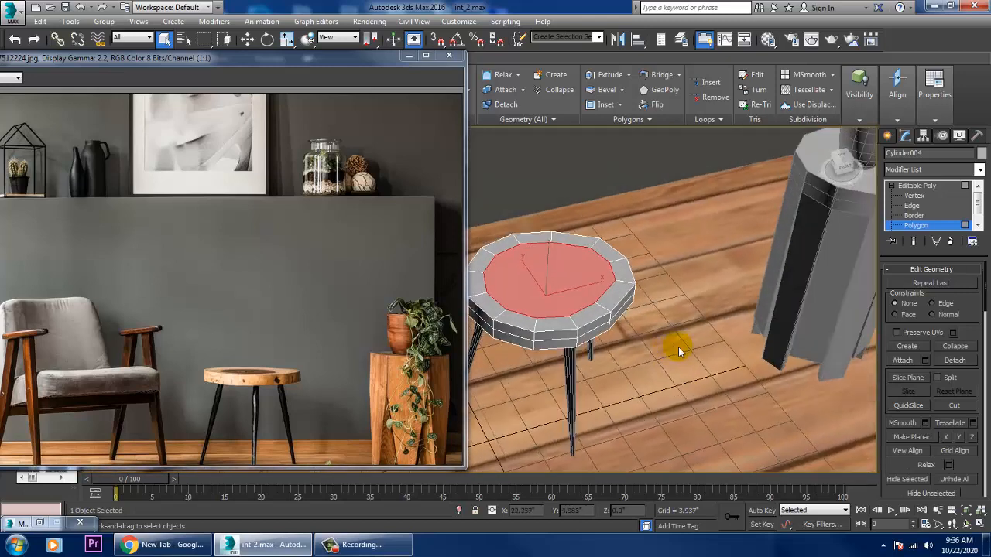
Turn the unused 09 - Default material into a VRayMtl.
key(m)
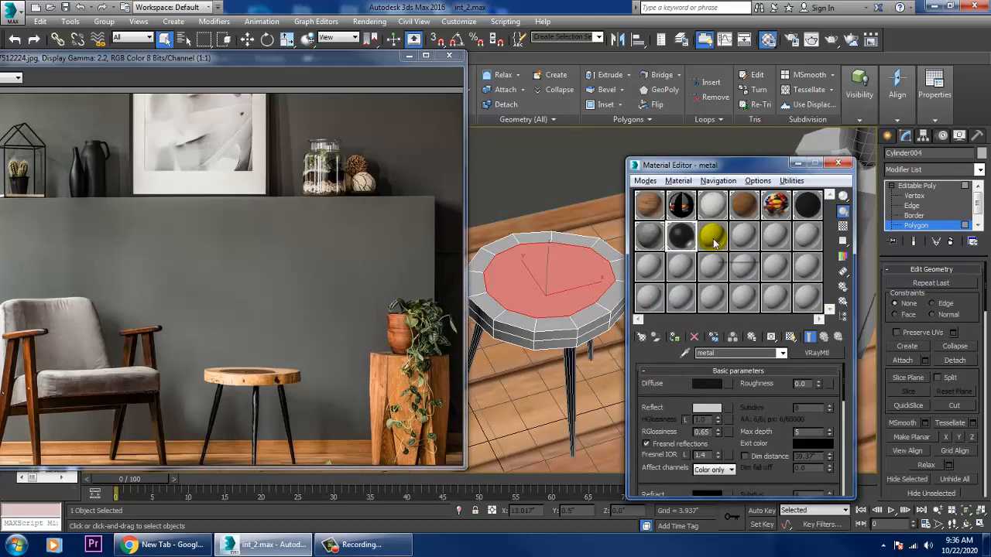
click(712, 237)
click(813, 353)
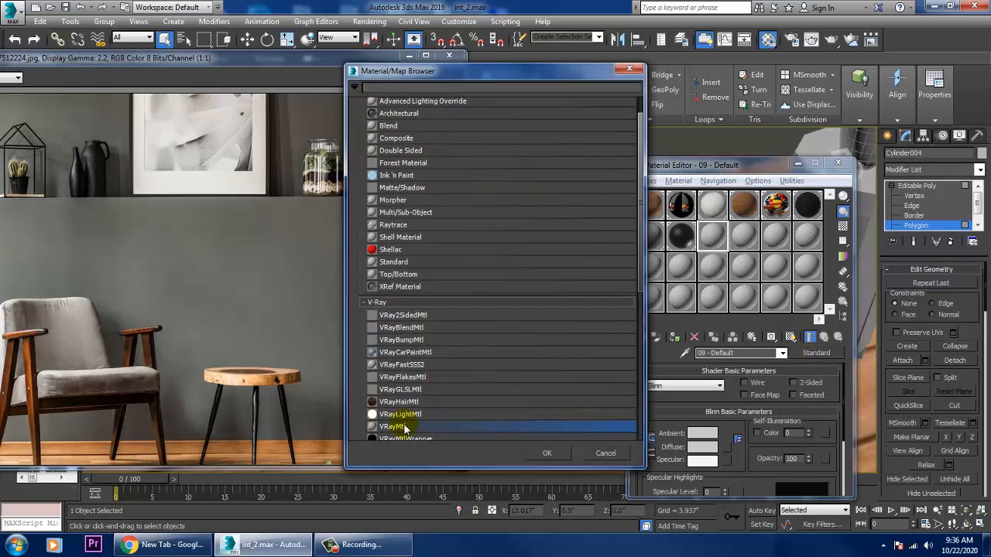
double_click(393, 432)
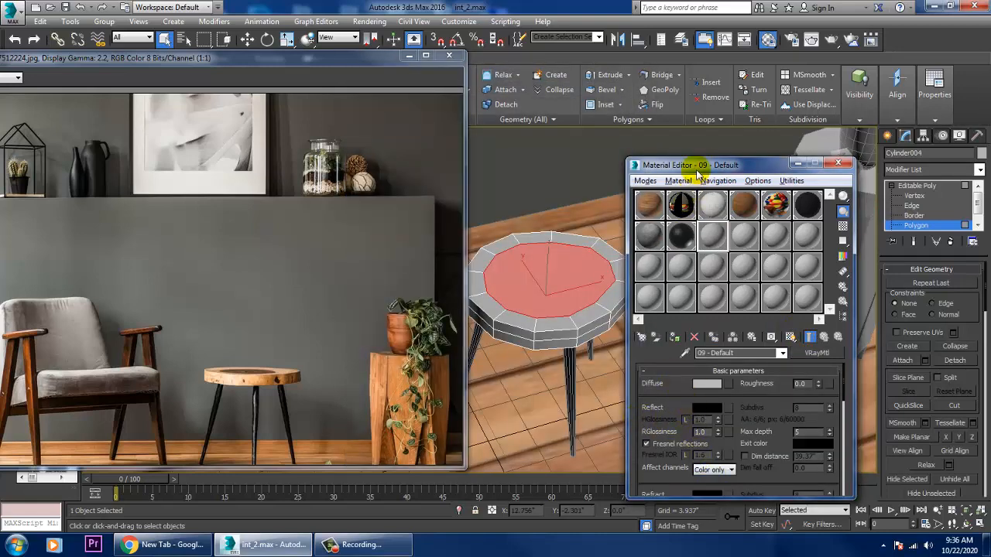
Set the 09 - Default material's refraction colour to white and its diffuse colour to a grey with value 44.
drag(690, 166, 704, 59)
scroll(766, 324, down, 4)
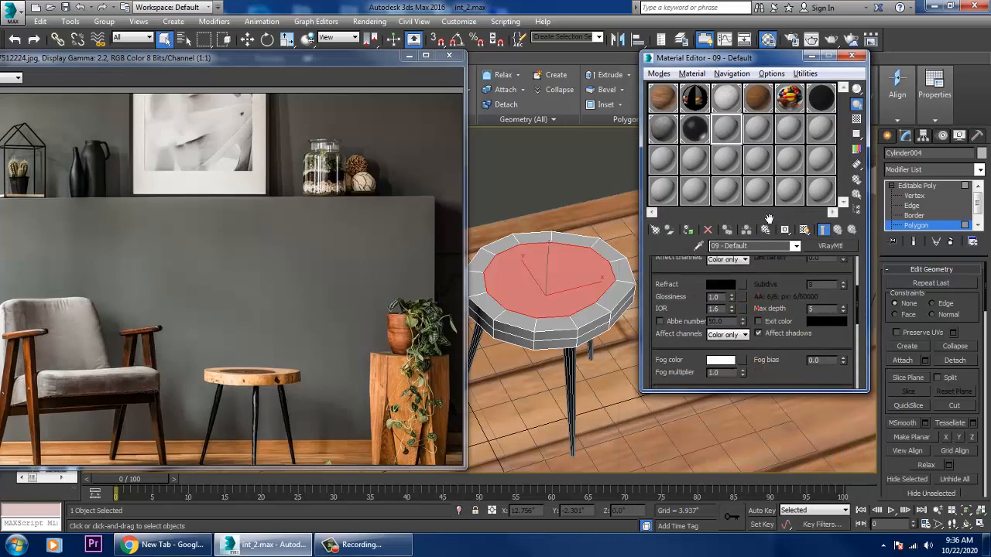
click(723, 281)
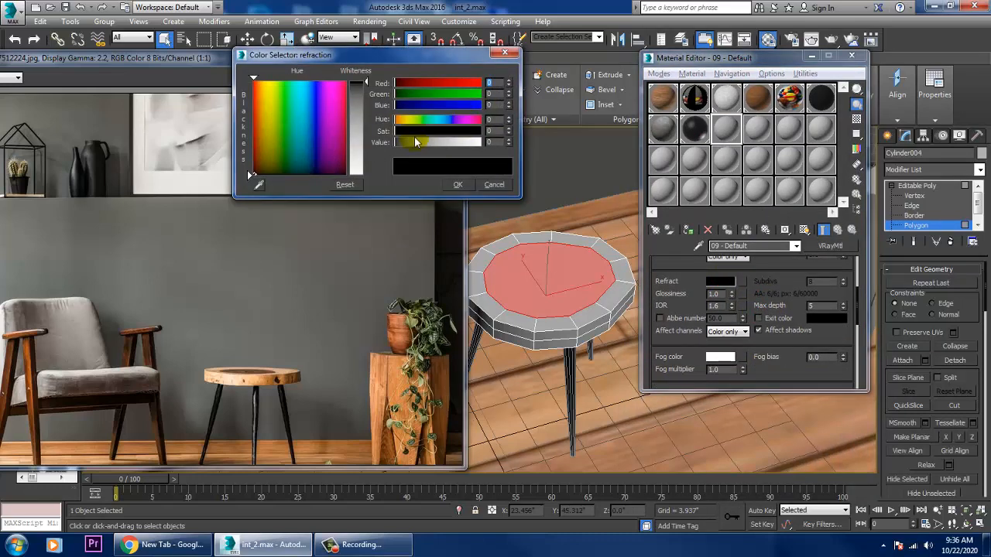
drag(357, 126, 372, 182)
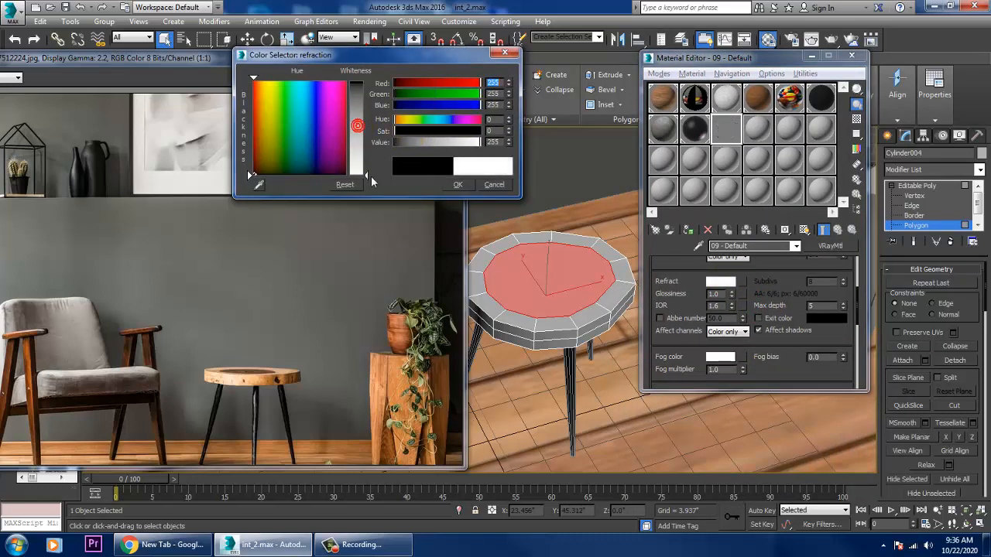
click(458, 184)
scroll(774, 298, up, 4)
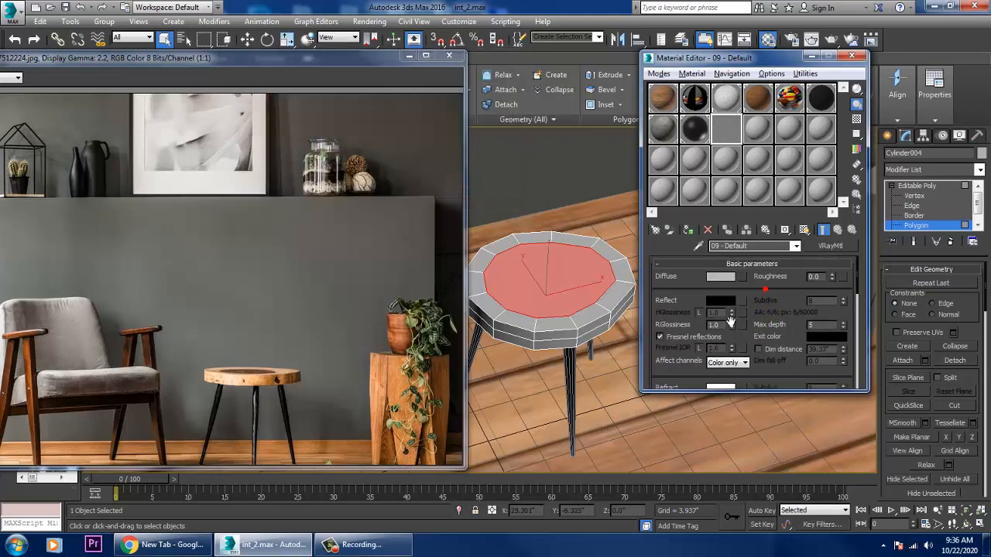
click(712, 279)
drag(365, 130, 366, 98)
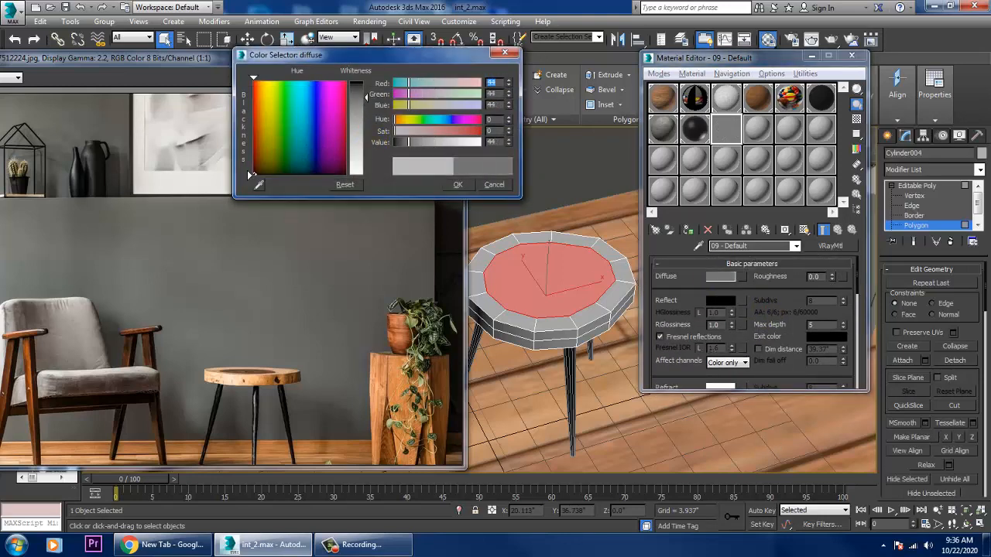
click(457, 185)
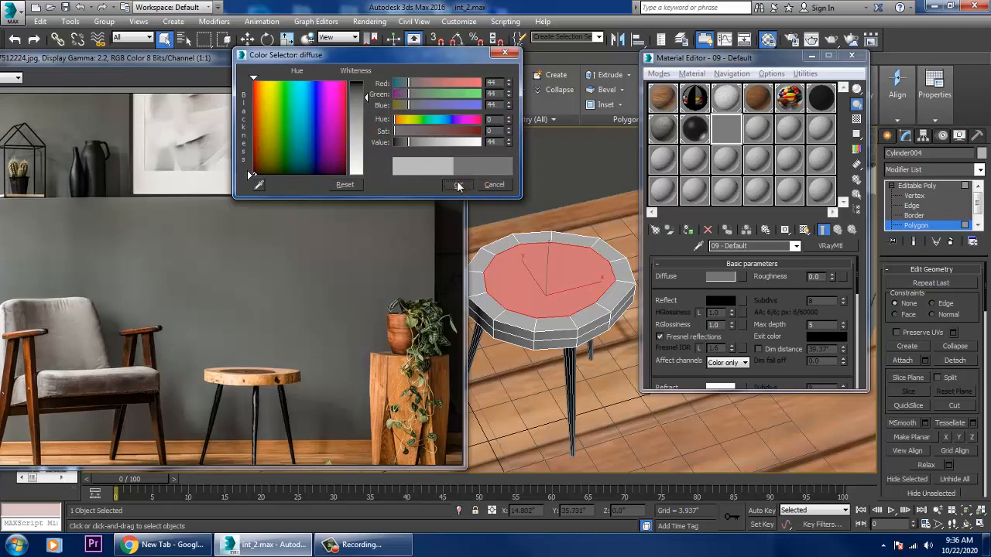
click(458, 184)
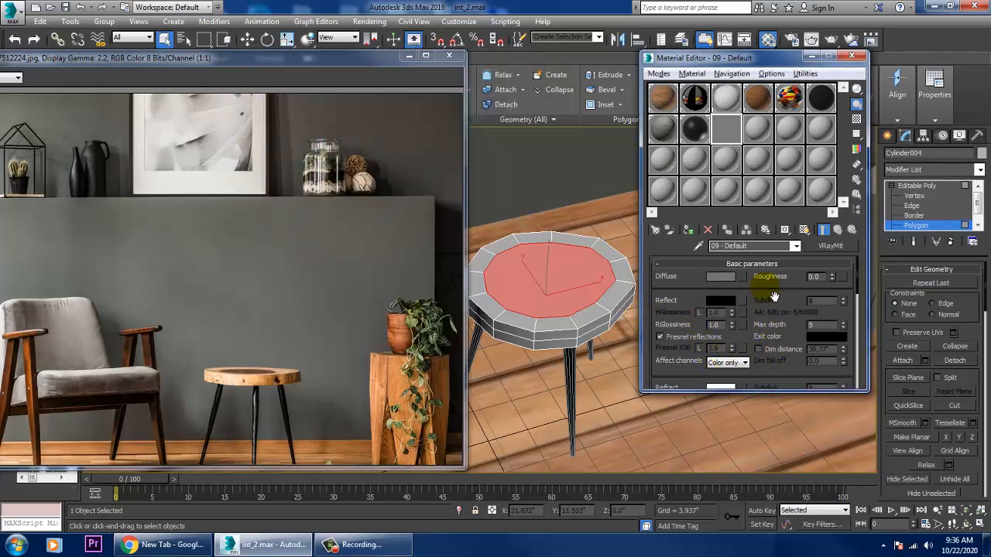
Set the material's refraction IOR to 1.8 and assign it to the selected inner face of the round tabletop.
scroll(774, 296, down, 3)
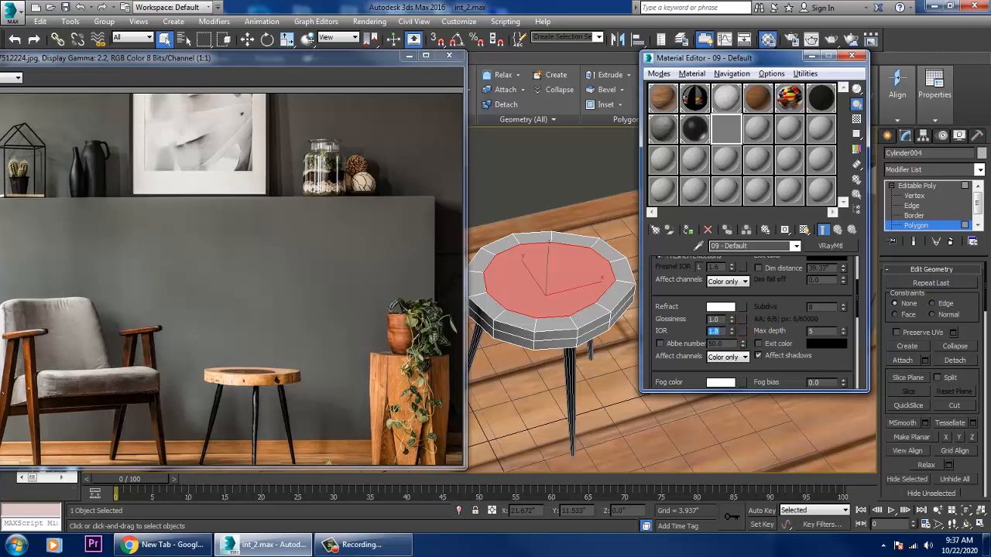
click(688, 230)
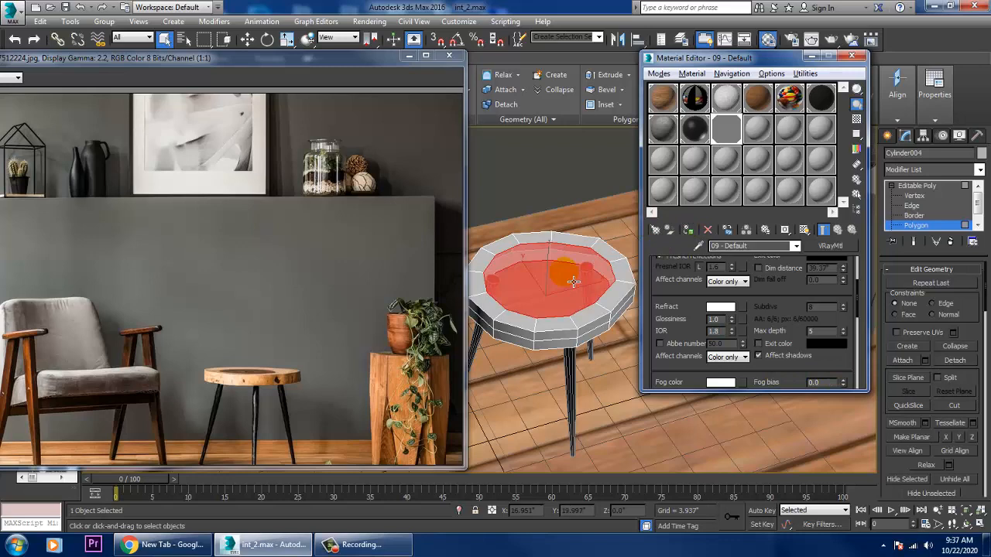
Invert the polygon selection to the tabletop's rim and turn the unused 10 - Default material into a VRayMtl.
key(Delete)
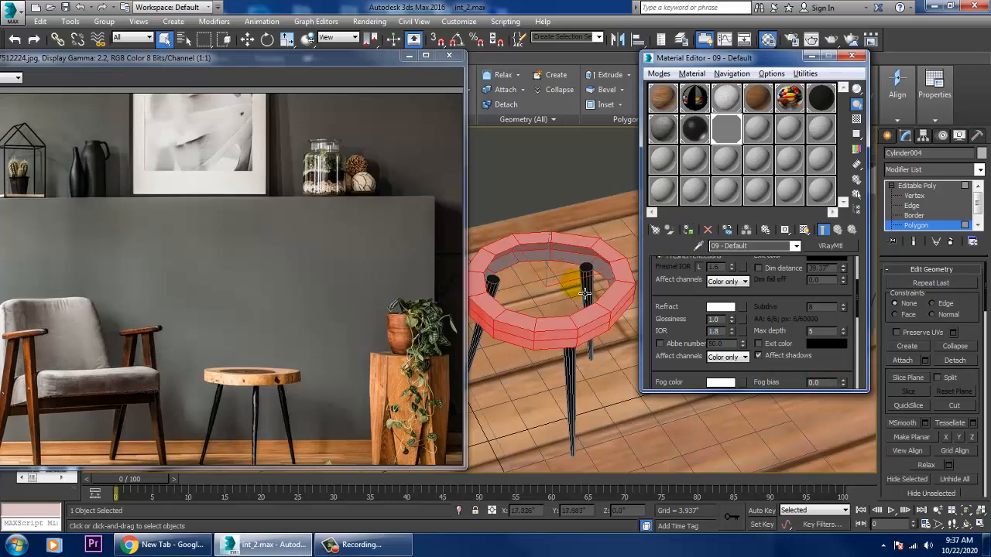
click(757, 128)
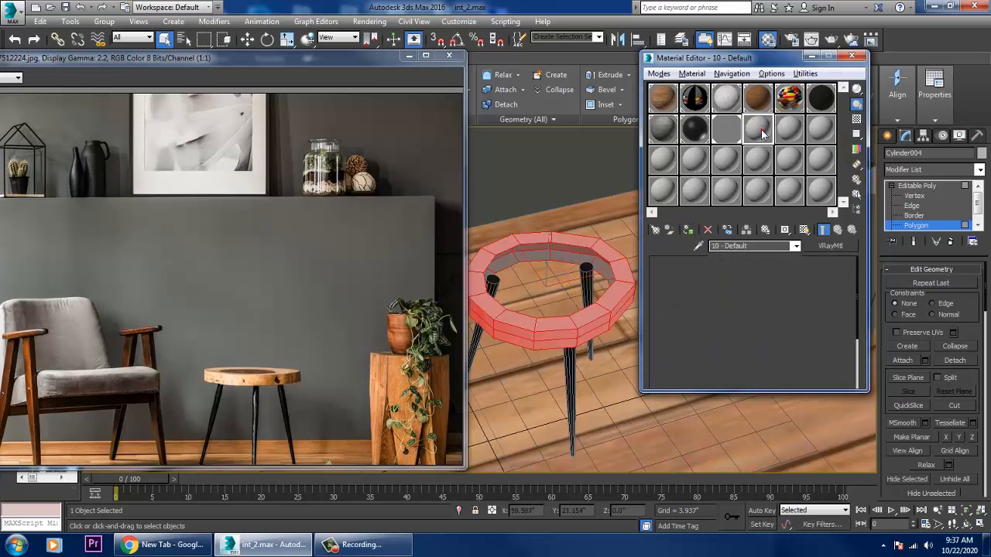
click(830, 246)
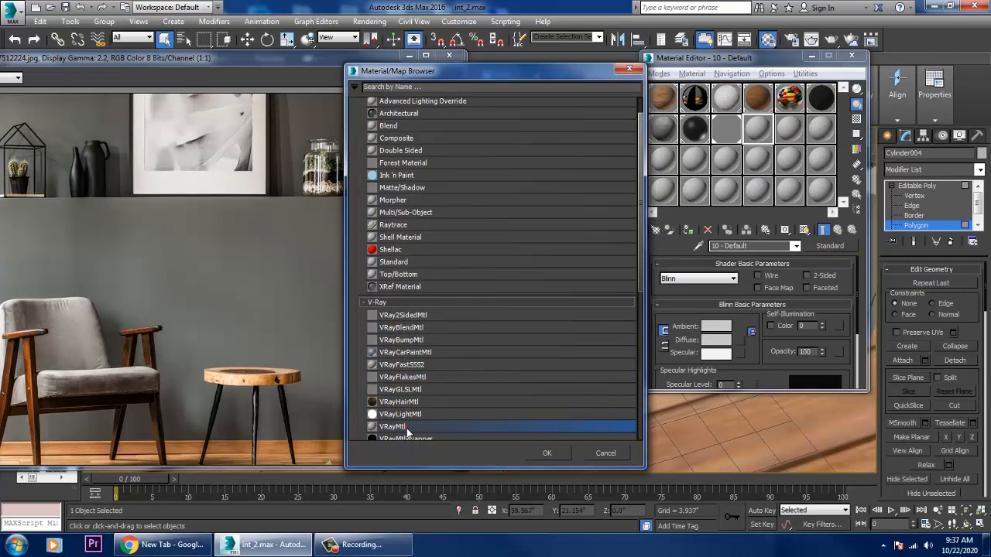
double_click(407, 429)
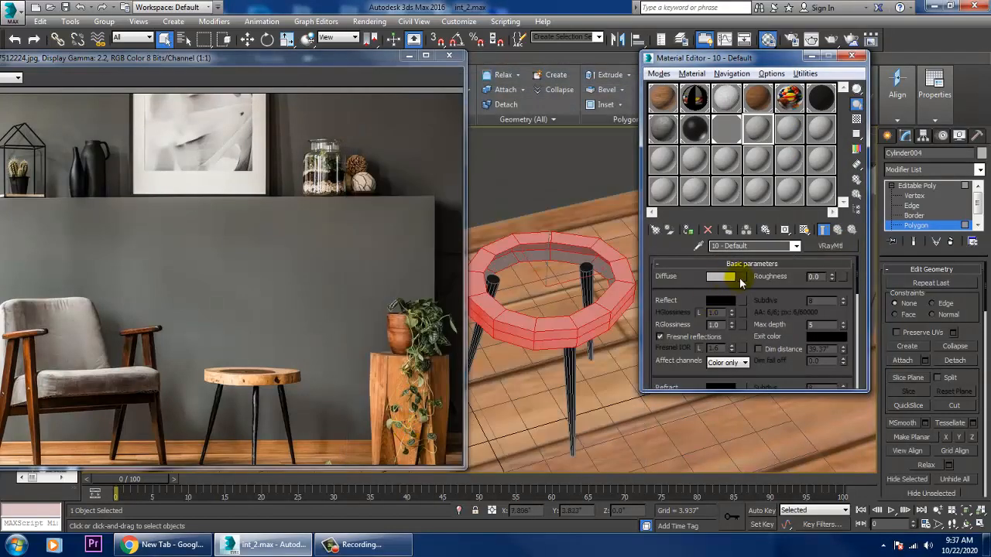
Start a Bitmap for the 10 - Default material's diffuse map and open the Desktop folder interior\tex.
click(739, 277)
double_click(390, 104)
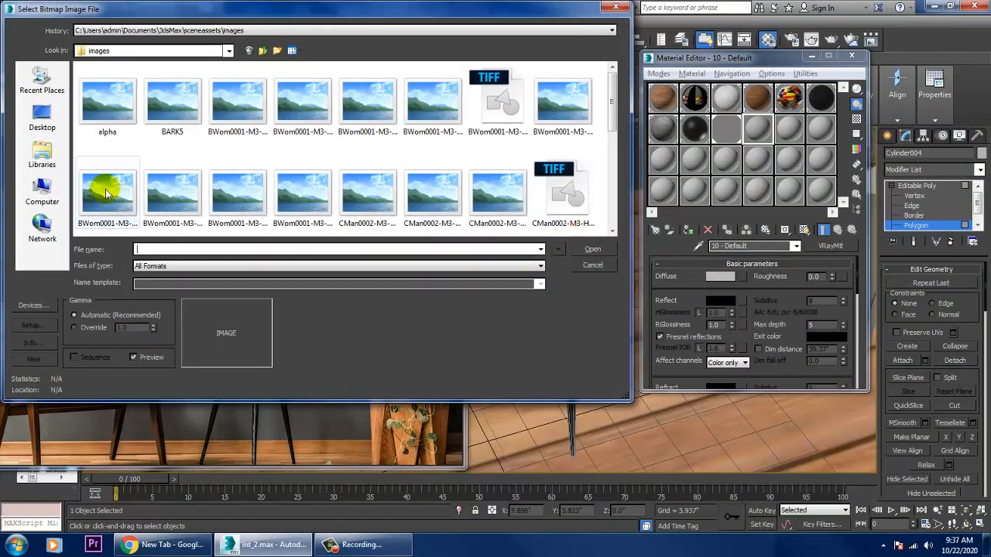
click(42, 116)
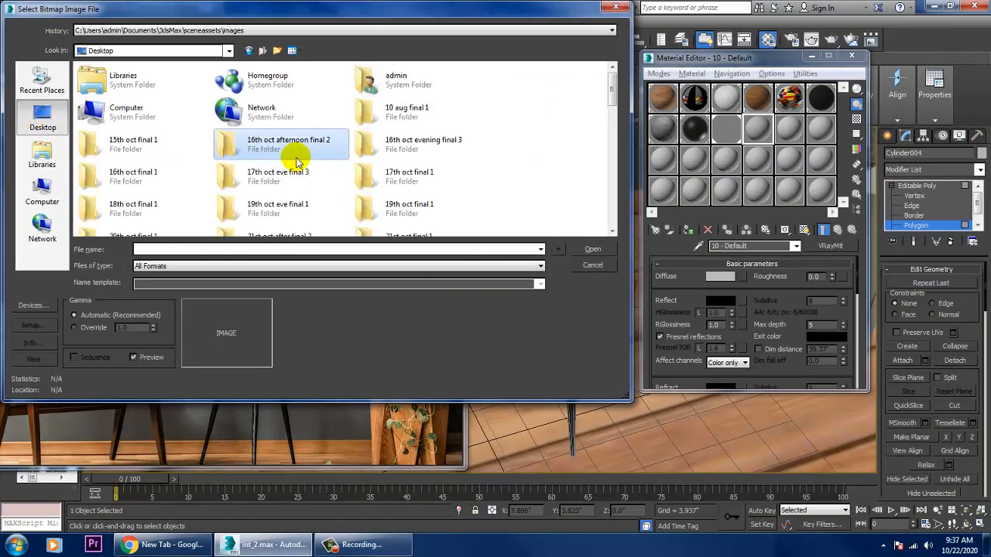
scroll(292, 158, down, 5)
double_click(133, 87)
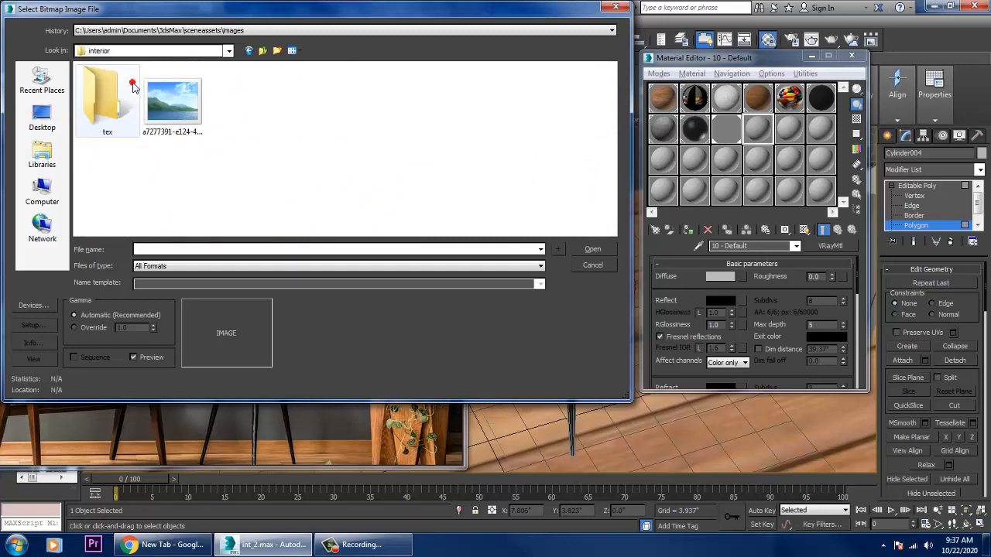
double_click(89, 124)
Preview the texture images in the tex folder and load WoodPlanksOld0151_18_270 as the diffuse bitmap.
click(110, 121)
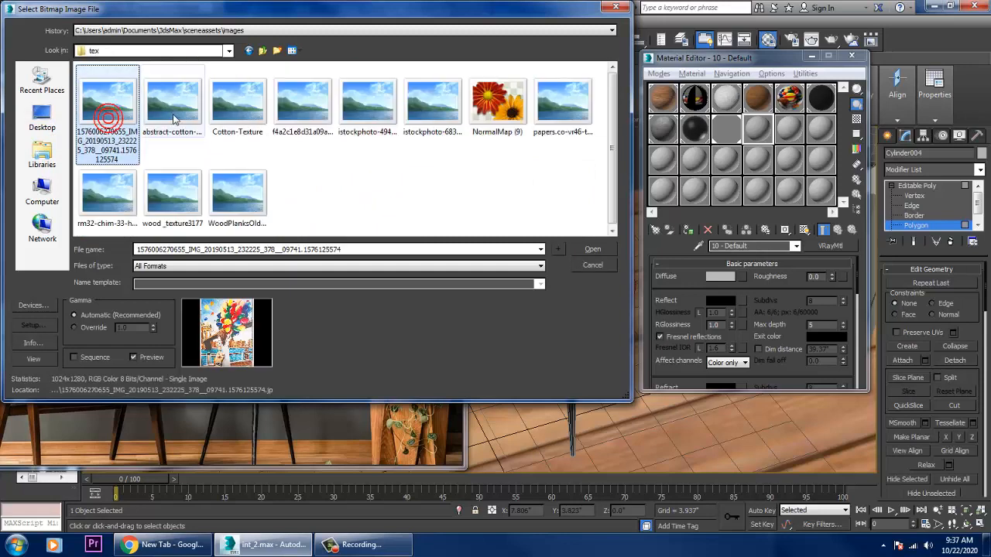
click(173, 104)
click(237, 106)
click(295, 113)
click(379, 110)
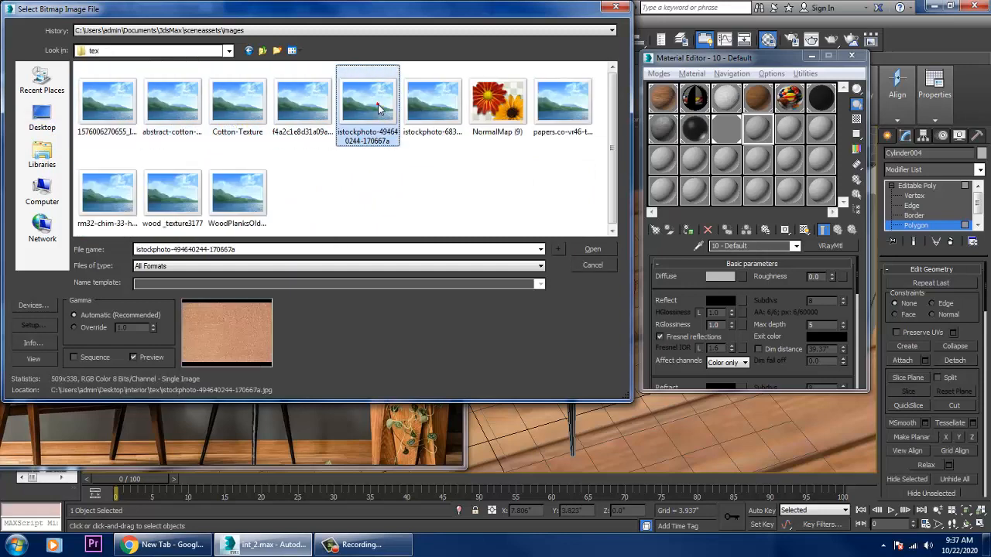
click(432, 103)
click(497, 106)
click(561, 107)
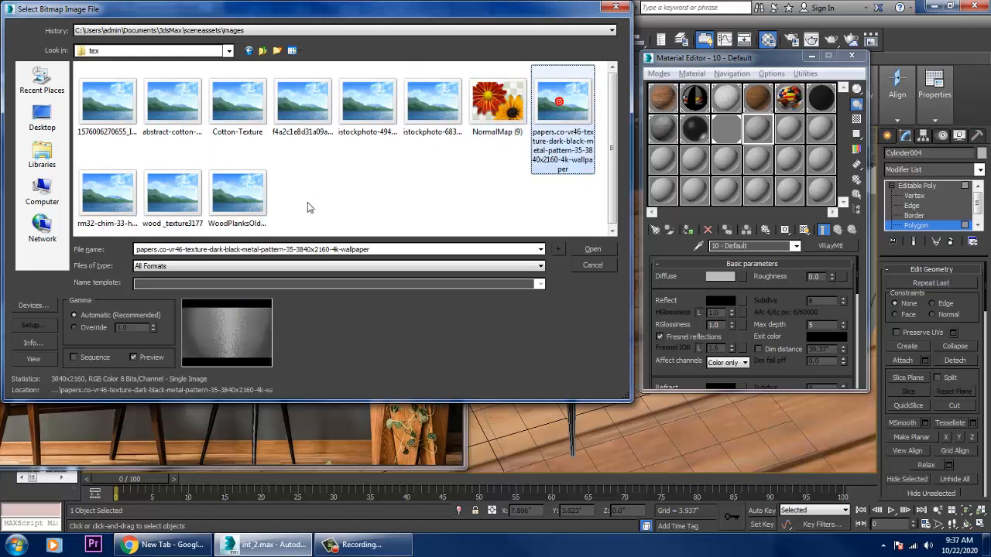
click(236, 194)
click(173, 201)
click(130, 203)
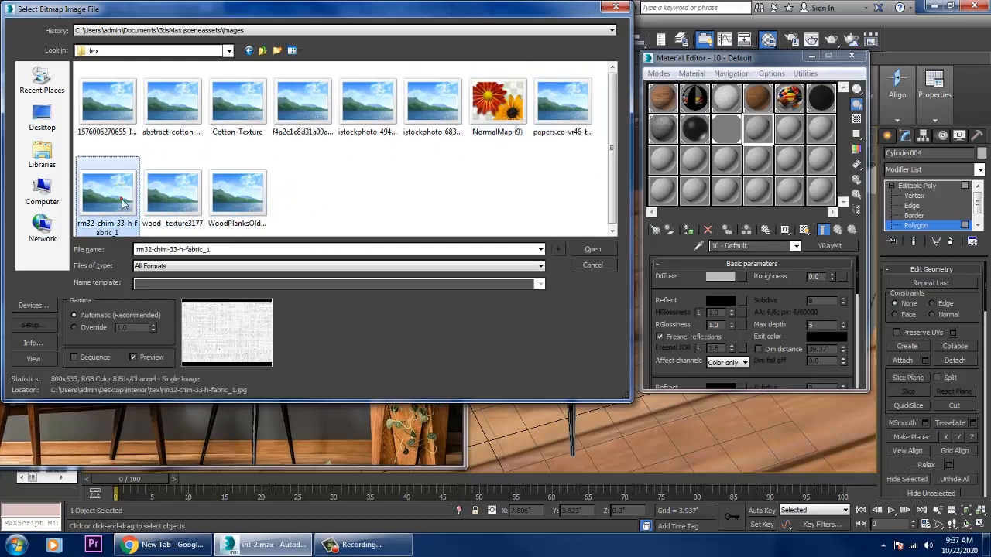
click(226, 200)
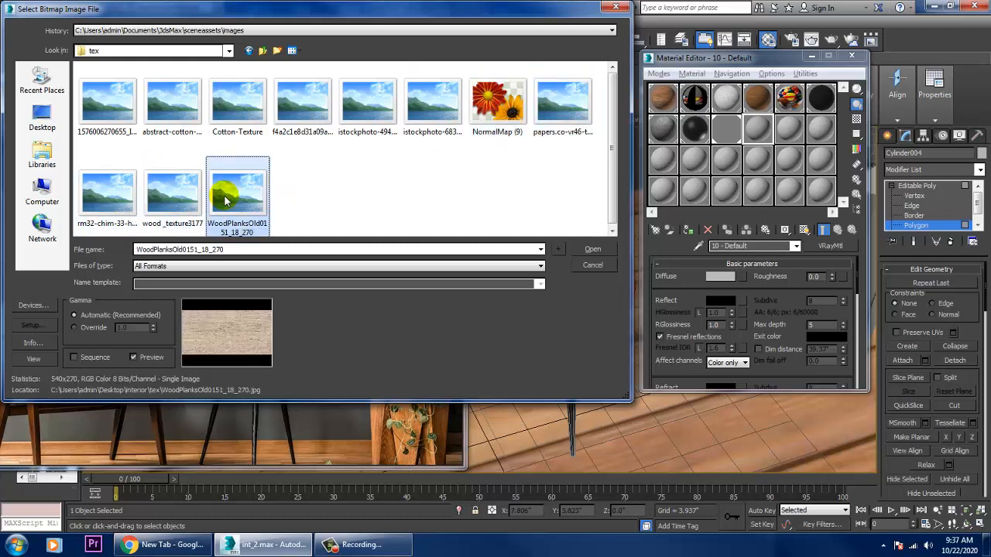
double_click(225, 199)
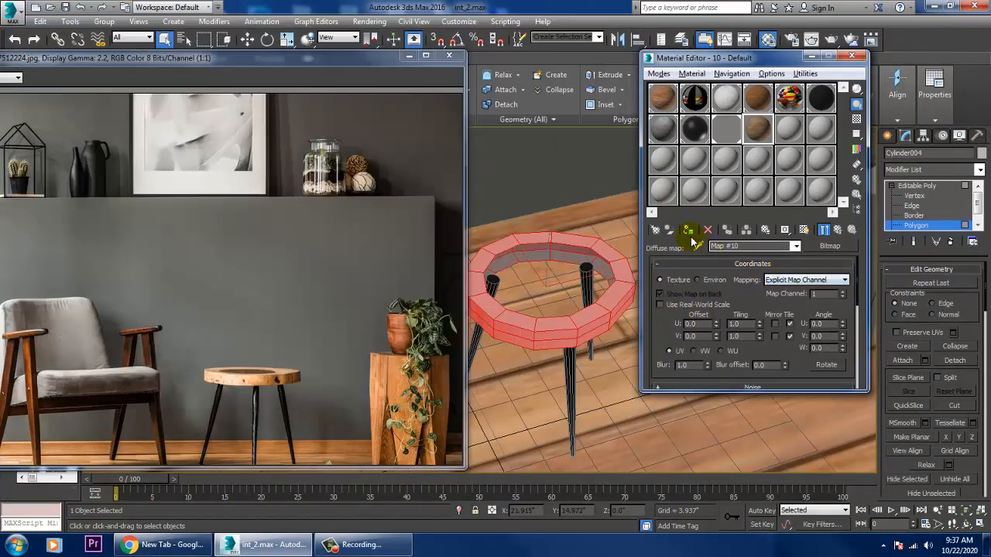
Assign the wood plank material to the selected tabletop rim and show its texture in the viewport.
click(805, 232)
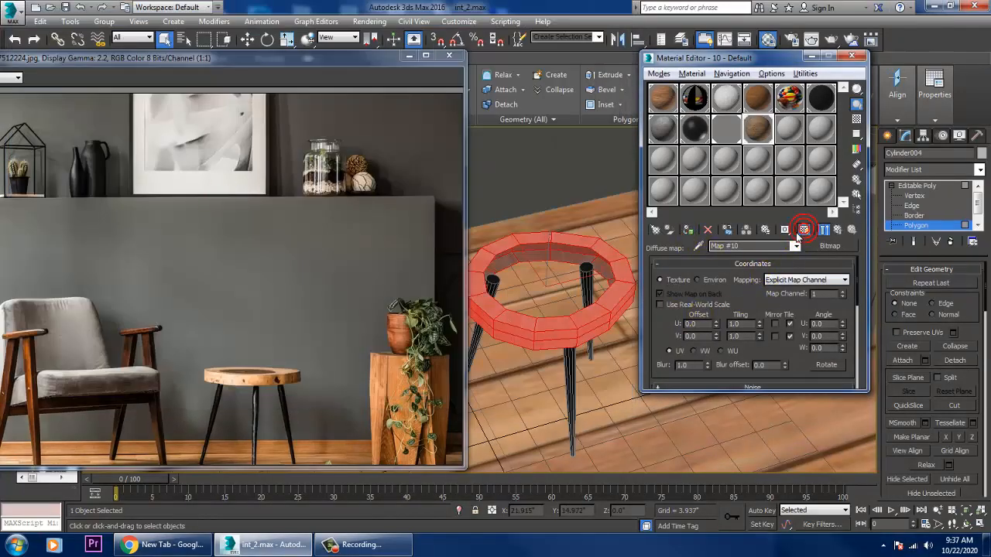
click(812, 56)
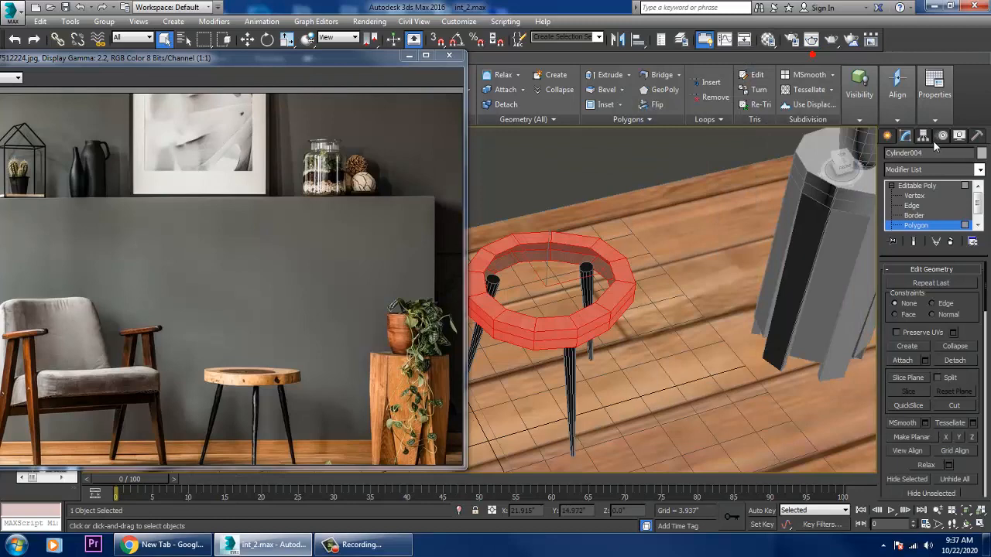
Add a UVW Map modifier with Box mapping to the round tabletop.
click(979, 170)
scroll(969, 254, down, 15)
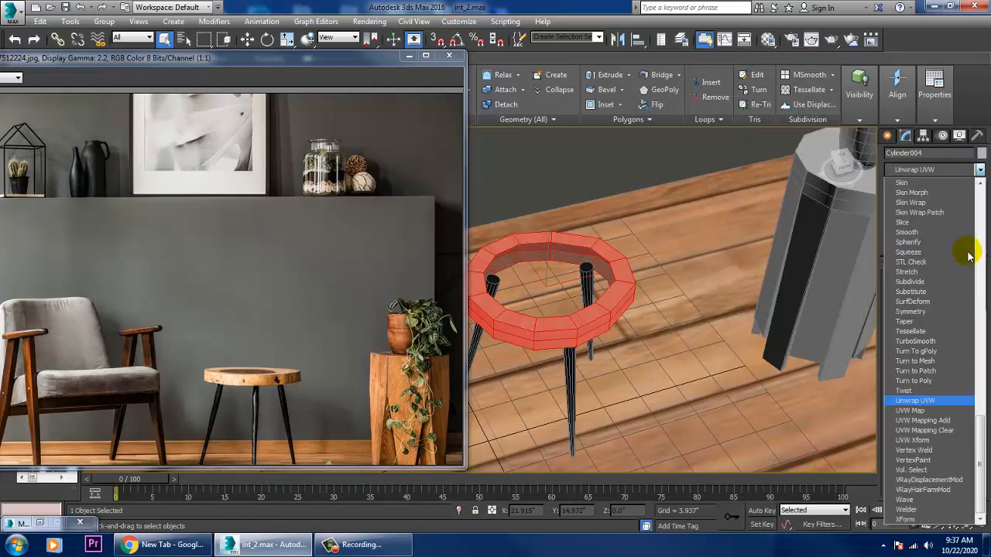
click(925, 411)
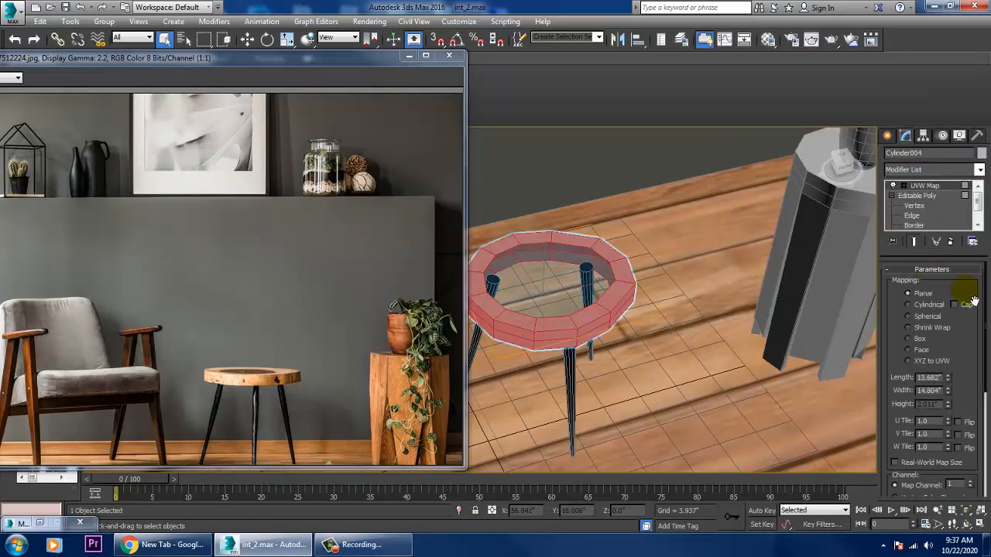
click(920, 340)
alt+middle_drag(709, 329, 701, 305)
click(703, 311)
scroll(708, 317, down, 5)
scroll(715, 328, up, 5)
Assign the wood plank material to the tall wooden stump stand beside the table.
click(777, 304)
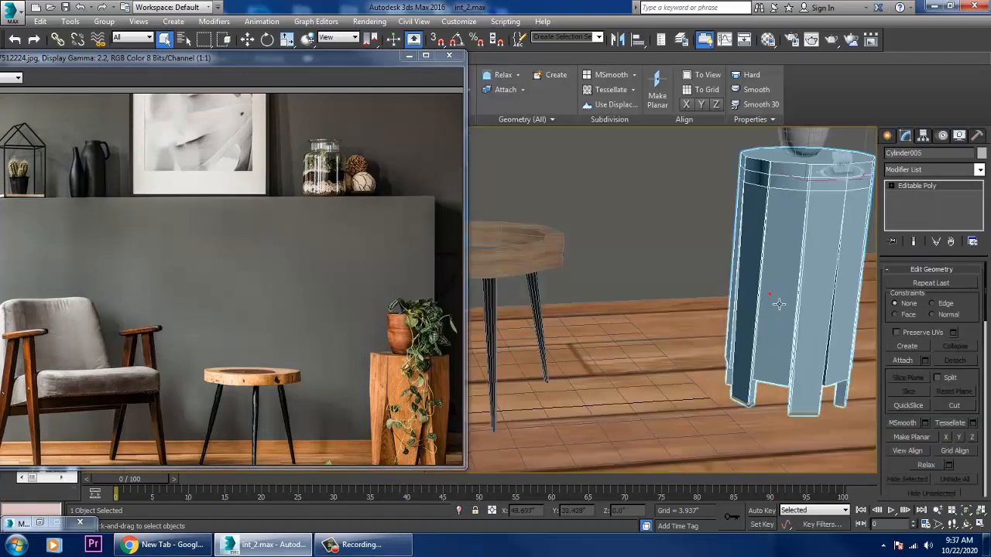
alt+middle_drag(779, 303, 776, 317)
key(m)
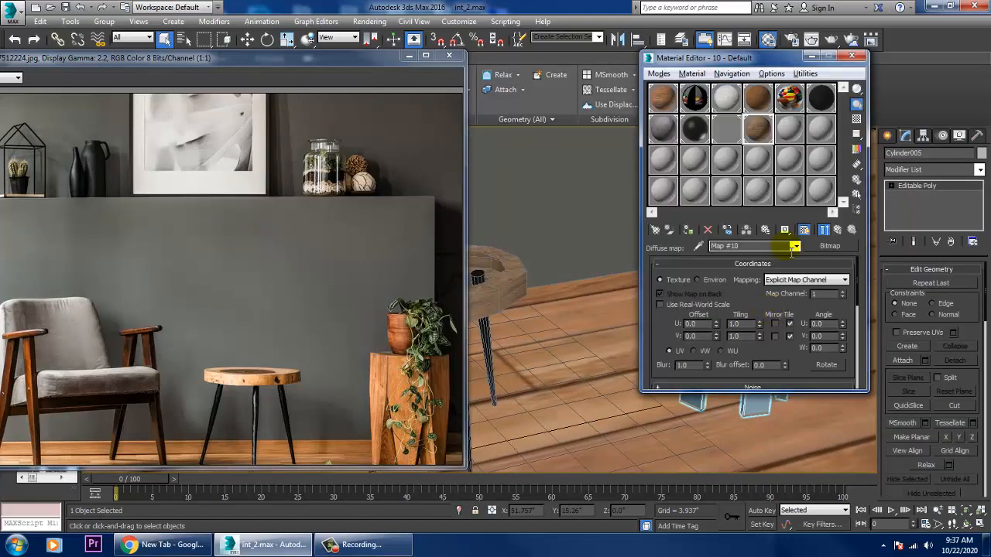
click(686, 233)
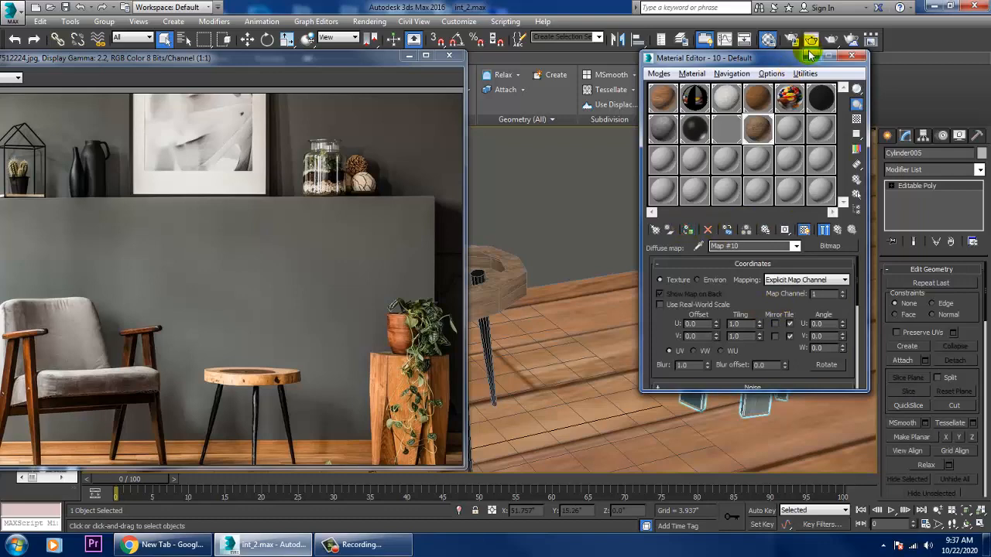
click(811, 55)
Add a UVW Map modifier with Box mapping to the stump stand and deselect it.
click(979, 170)
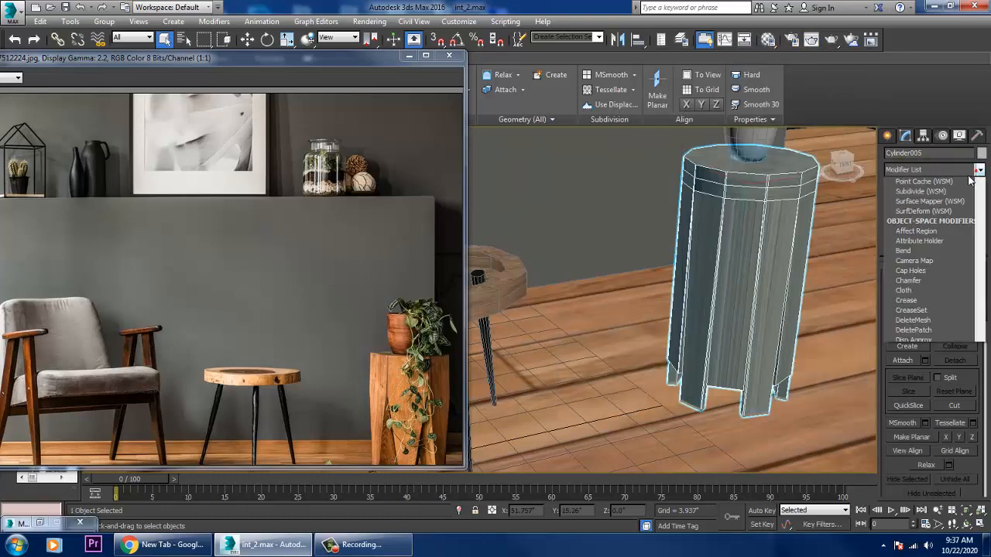
key(u)
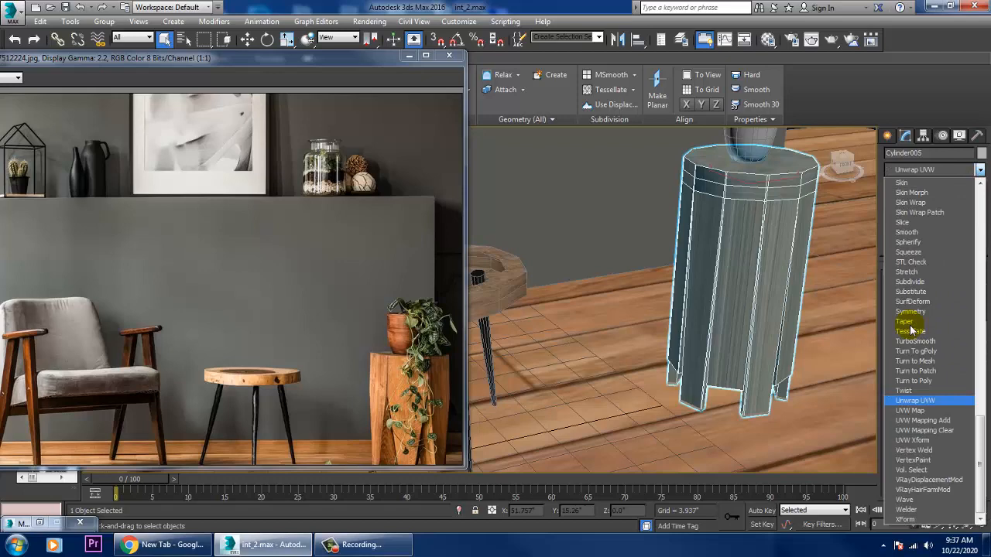
click(926, 411)
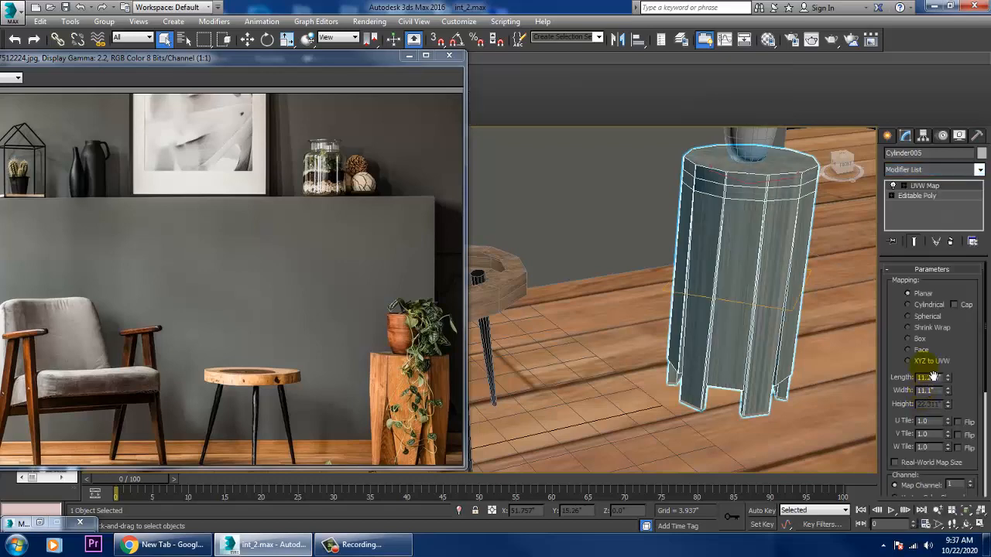
click(916, 342)
scroll(697, 319, down, 4)
alt+middle_drag(699, 318, 735, 292)
click(756, 172)
Turn off the edged faces display in the perspective viewport.
alt+middle_drag(756, 172, 717, 319)
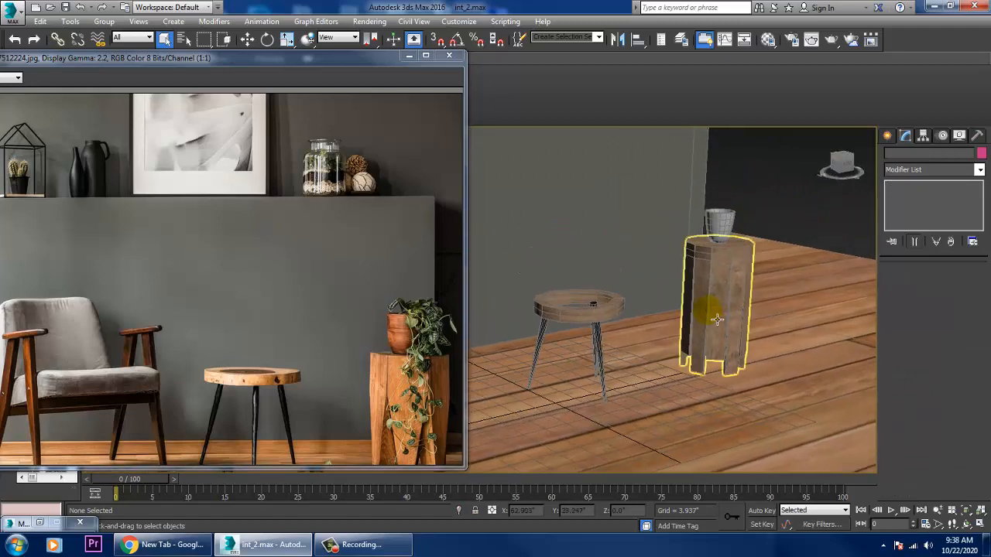
key(F4)
alt+middle_drag(753, 288, 722, 325)
Select the pot on the stump stand and turn the empty 11 - Default material slot into a VRayMtl.
scroll(722, 324, up, 5)
middle_drag(679, 227, 717, 254)
click(694, 207)
middle_drag(715, 211, 707, 255)
key(m)
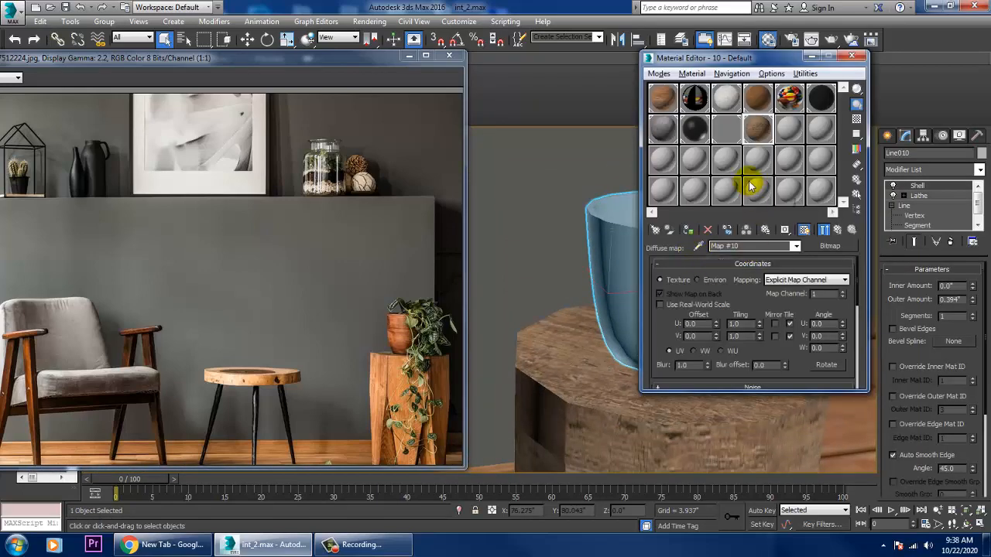
click(788, 127)
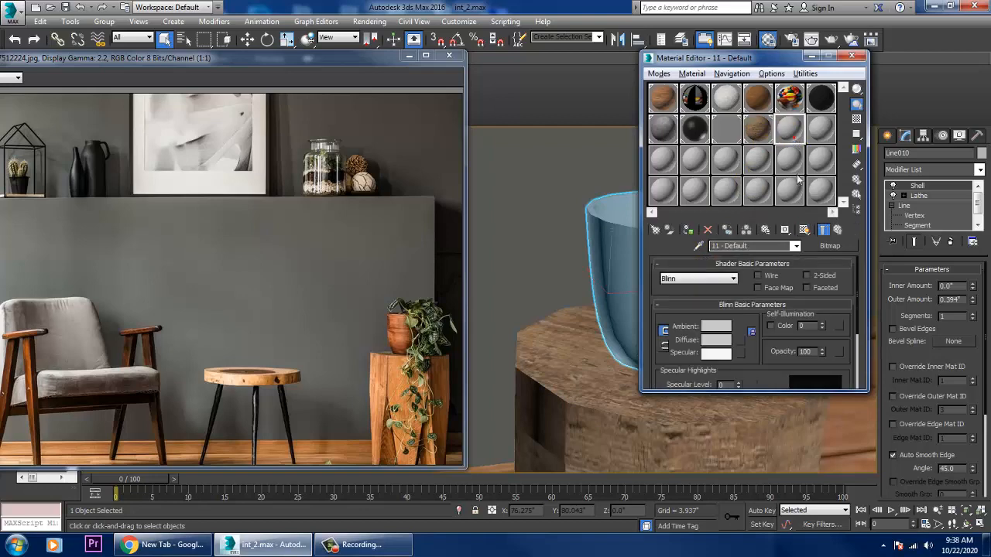
click(842, 246)
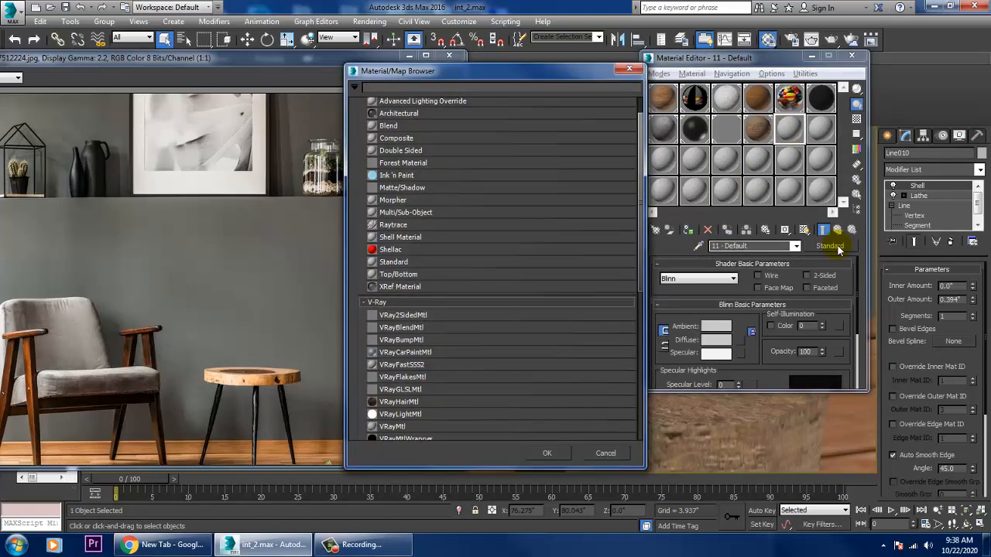
double_click(396, 426)
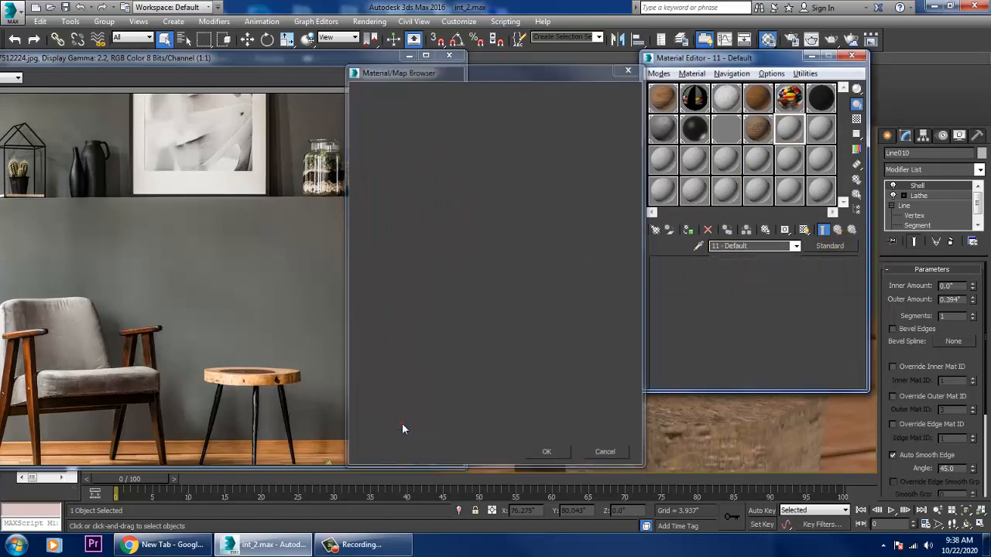
click(741, 278)
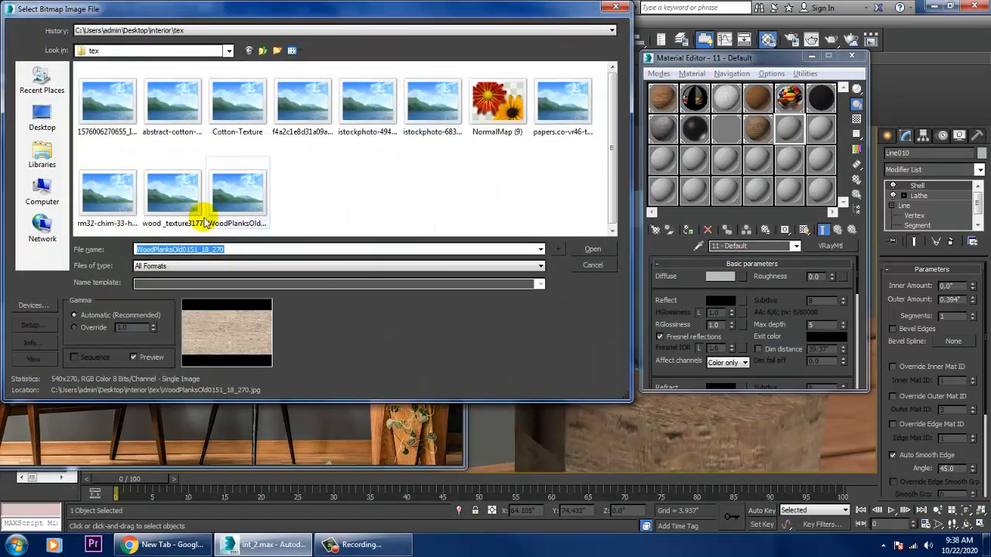
click(116, 198)
click(171, 198)
click(246, 202)
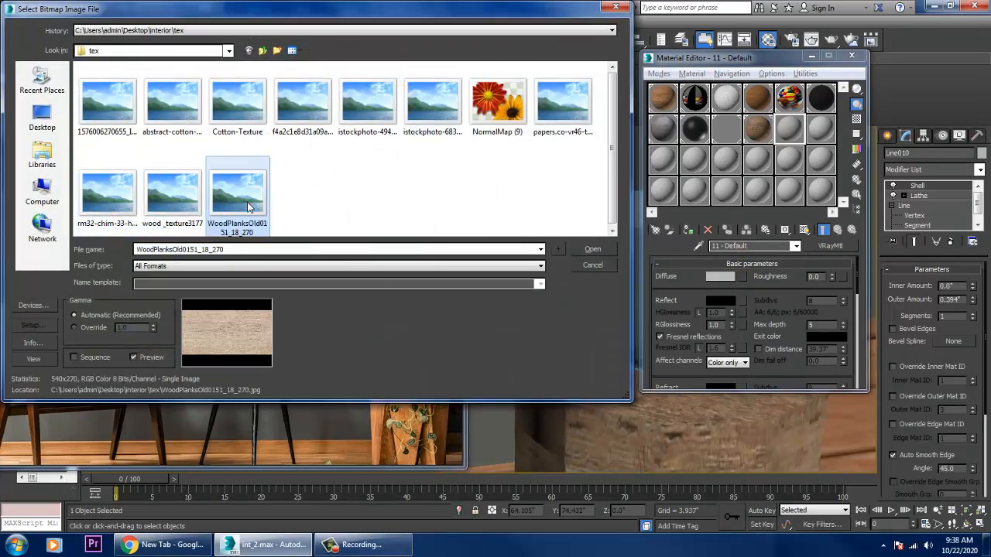
click(246, 101)
click(302, 104)
click(438, 108)
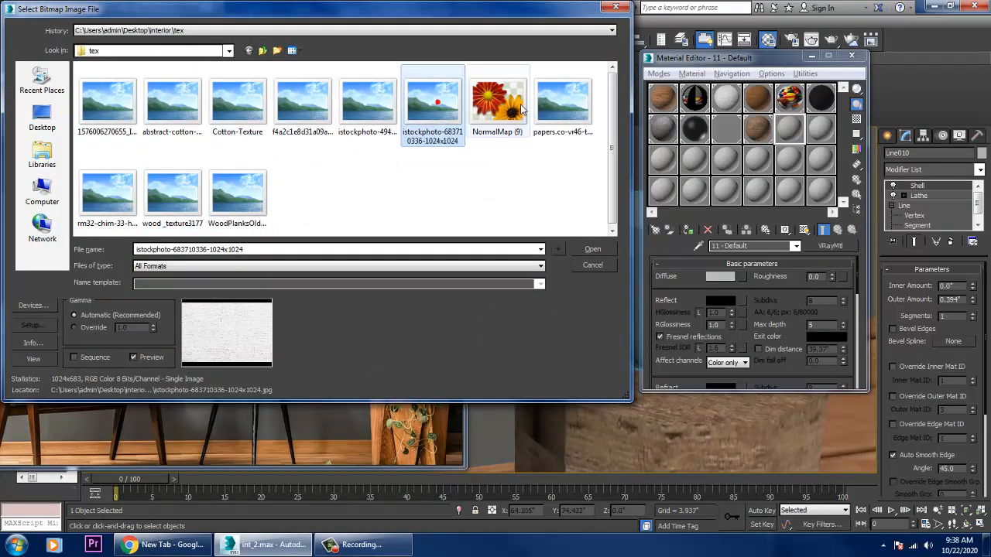
click(562, 107)
click(517, 113)
click(432, 104)
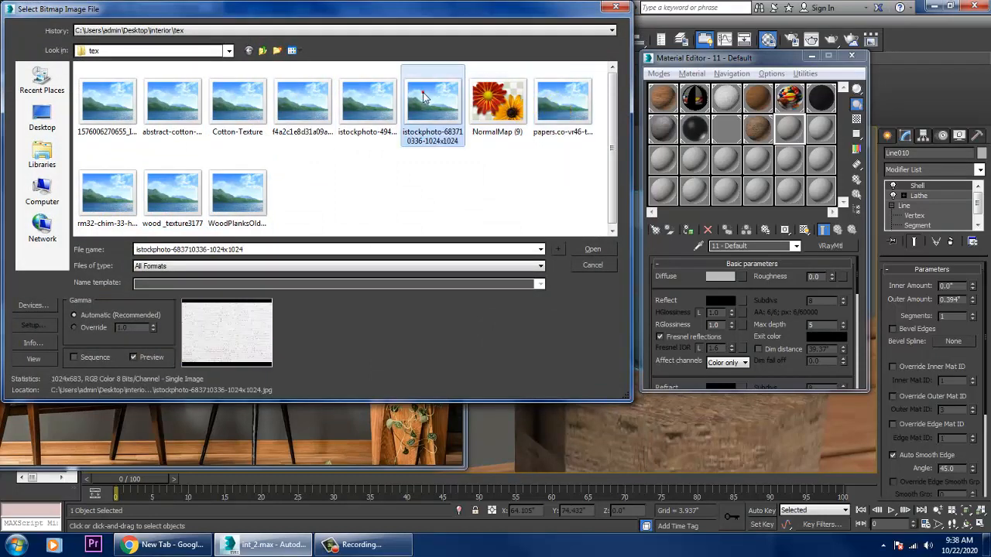
click(362, 102)
click(352, 111)
double_click(353, 111)
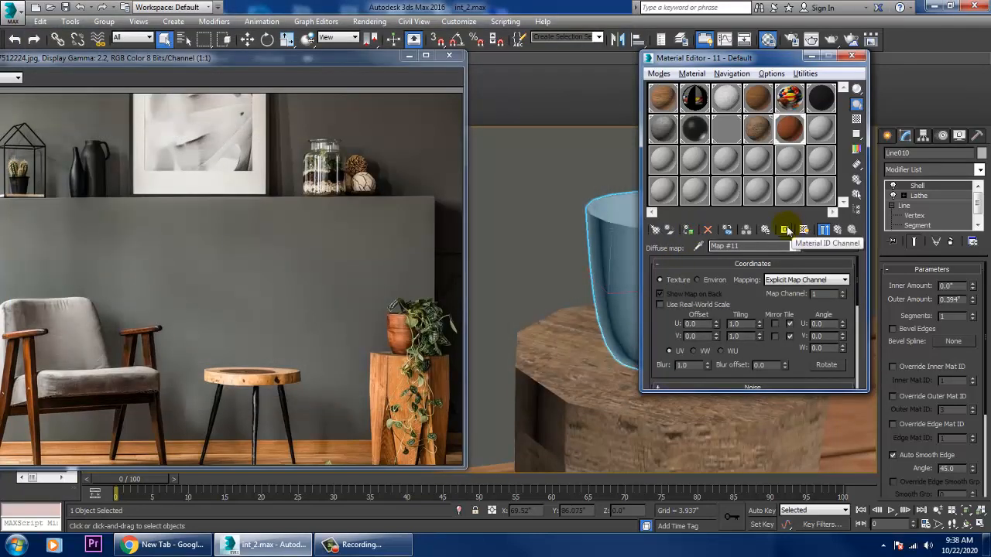
click(804, 230)
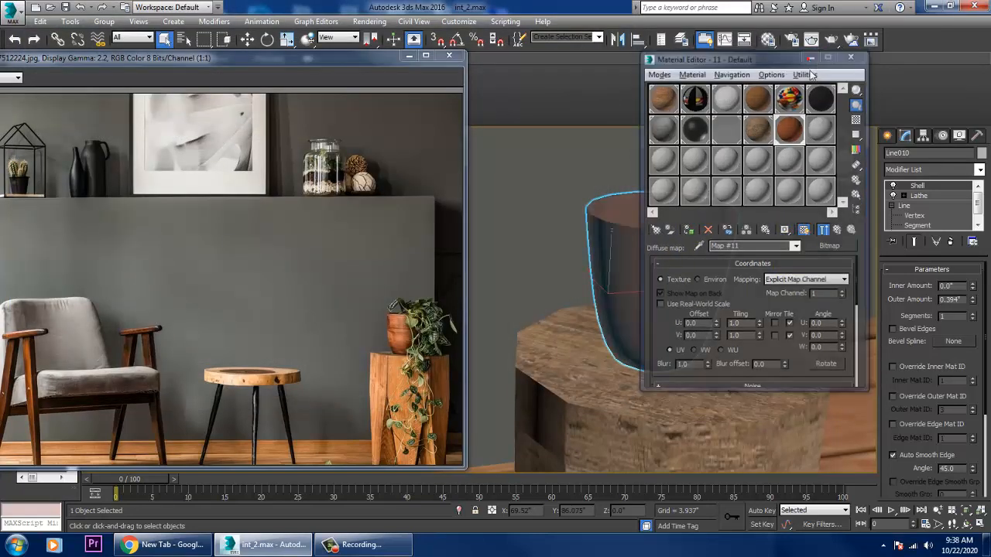
click(810, 57)
Add a UVW Map modifier with Box mapping to the pot.
click(978, 170)
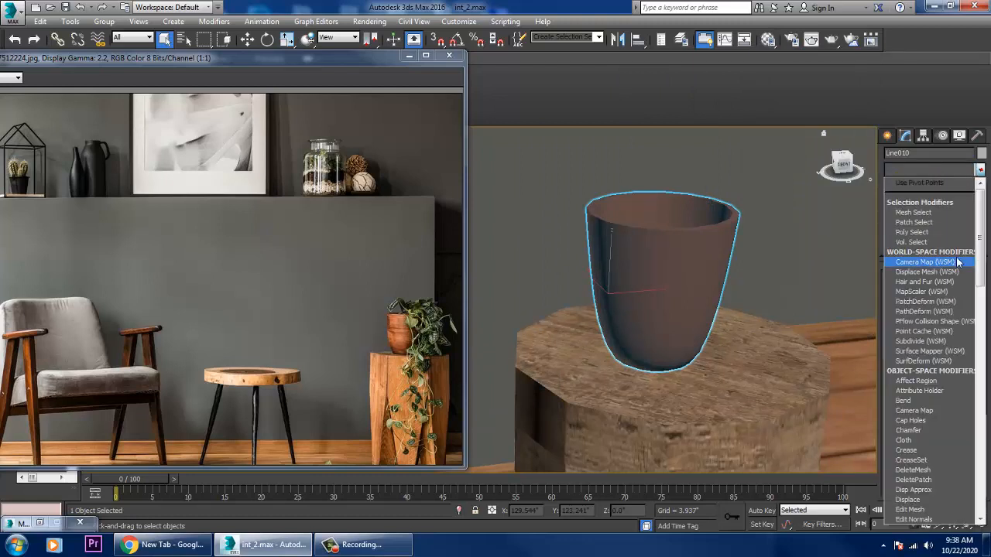
scroll(957, 263, down, 5)
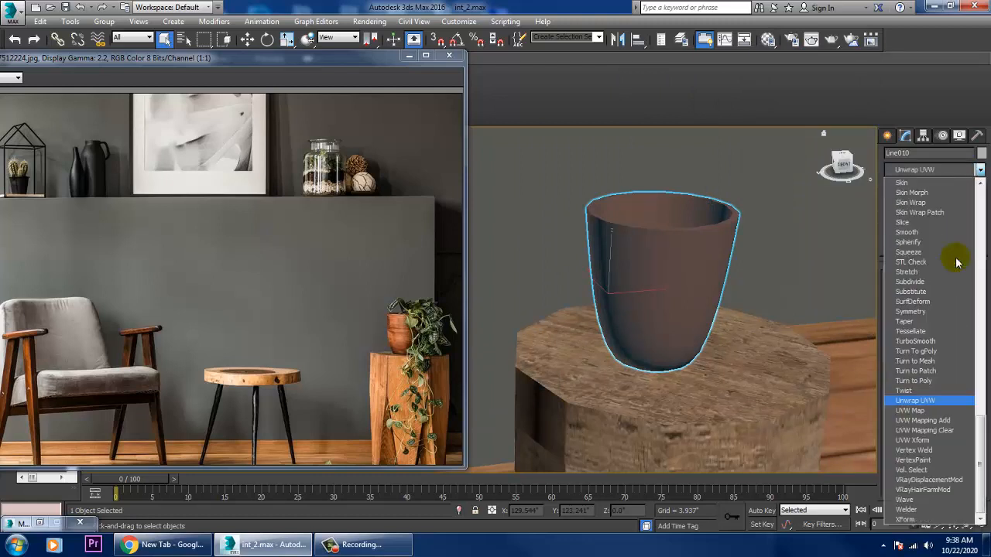
click(925, 410)
click(915, 341)
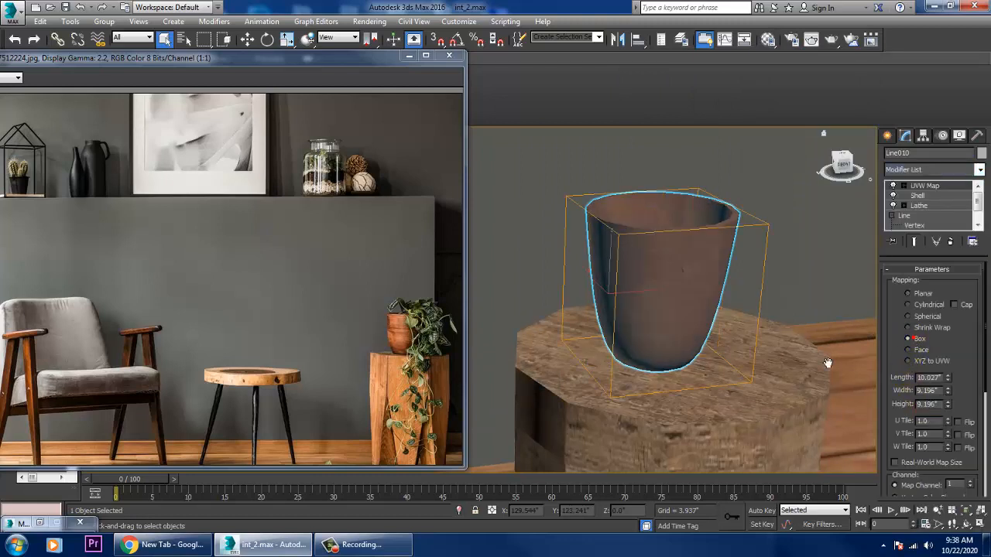
Convert the pot to an Editable Poly and deselect it.
alt+middle_drag(827, 363, 683, 269)
key(w)
right_click(651, 233)
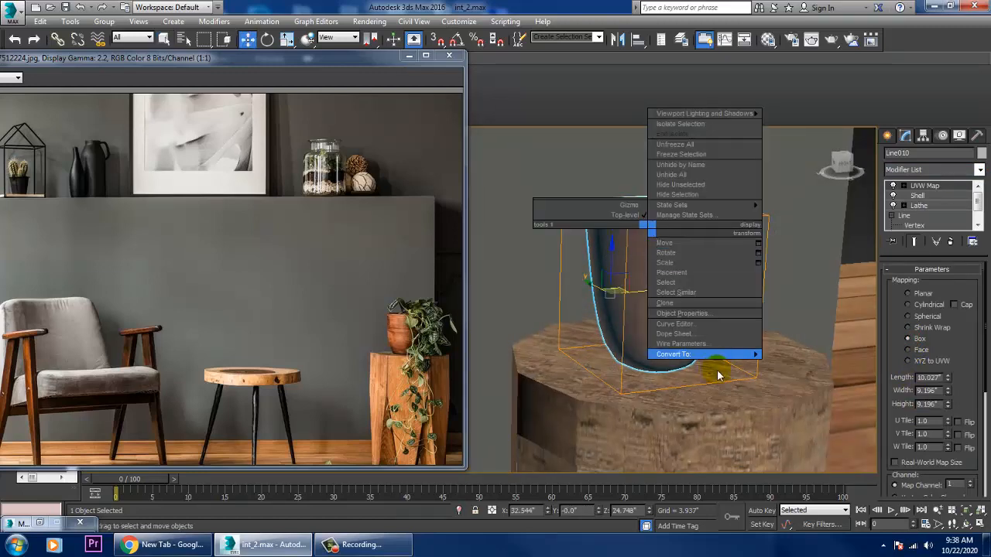
mouse_move(696, 354)
click(766, 363)
scroll(788, 356, down, 5)
middle_drag(788, 356, 752, 350)
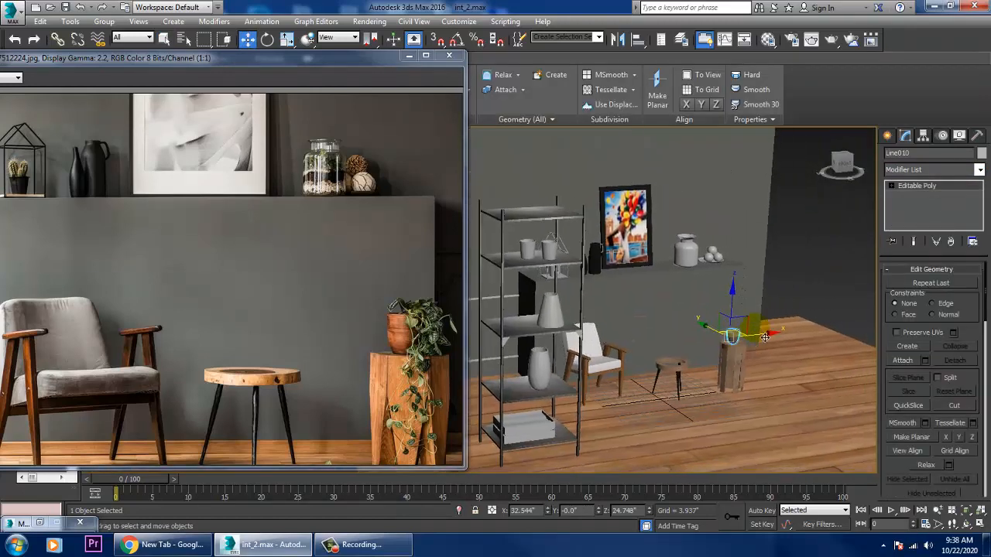
click(802, 244)
Compare the objects on the wall ledge with the reference photo to find those still lacking a material.
drag(278, 64, 271, 132)
scroll(642, 316, up, 10)
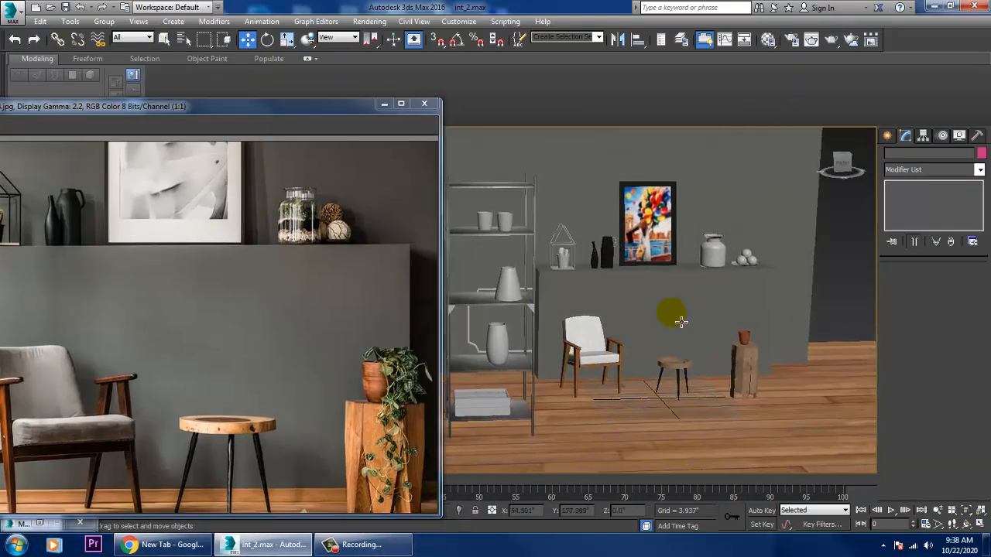
middle_drag(674, 309, 678, 349)
middle_drag(558, 306, 695, 298)
click(694, 298)
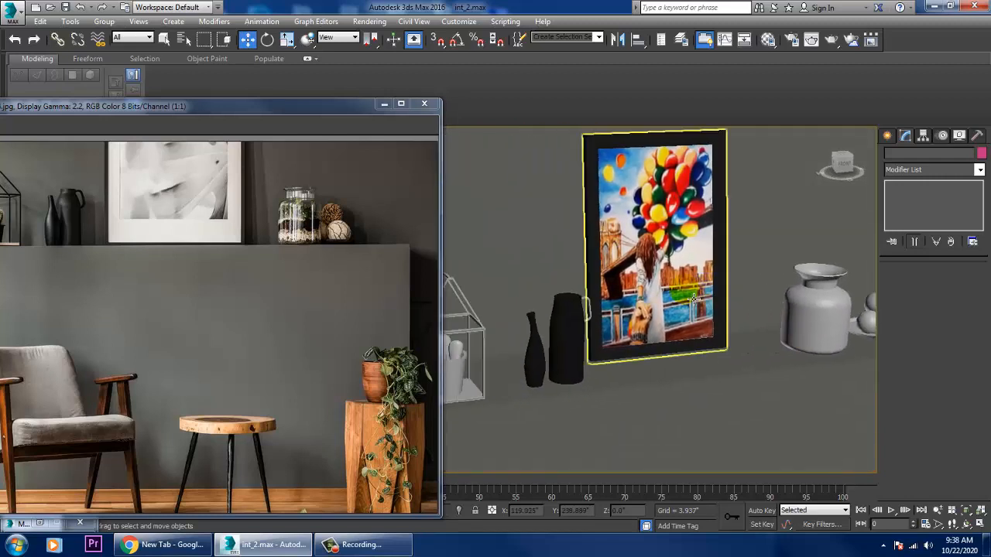
drag(233, 109, 251, 96)
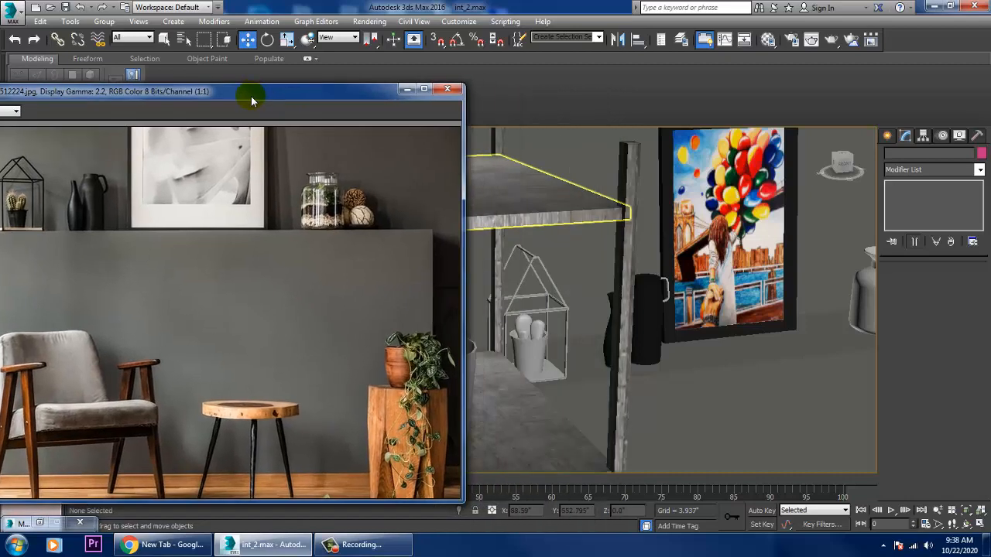
middle_drag(658, 327, 449, 300)
scroll(639, 294, up, 5)
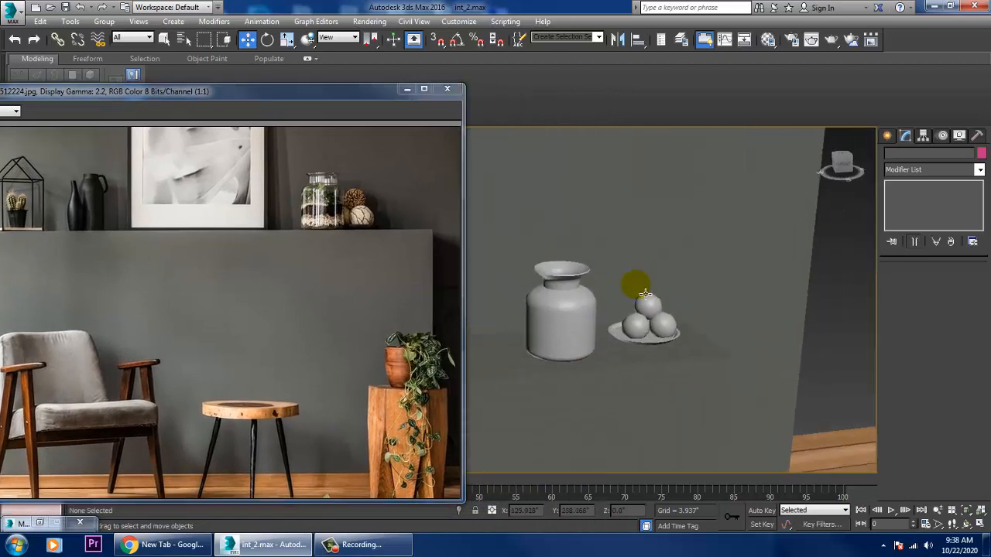
Assign the grey 07 - Default material to the lower right sphere in the bowl.
click(696, 333)
scroll(711, 341, up, 2)
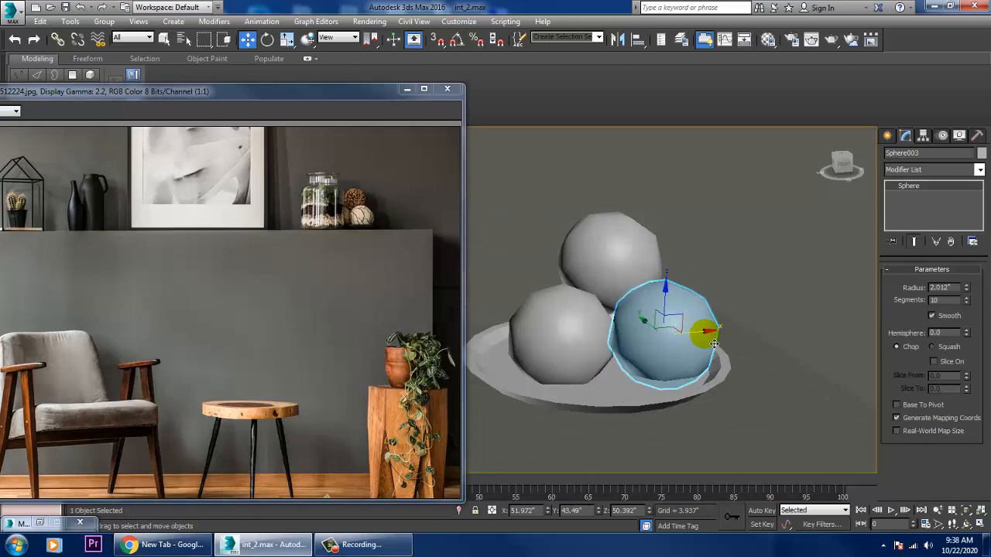
key(m)
click(663, 128)
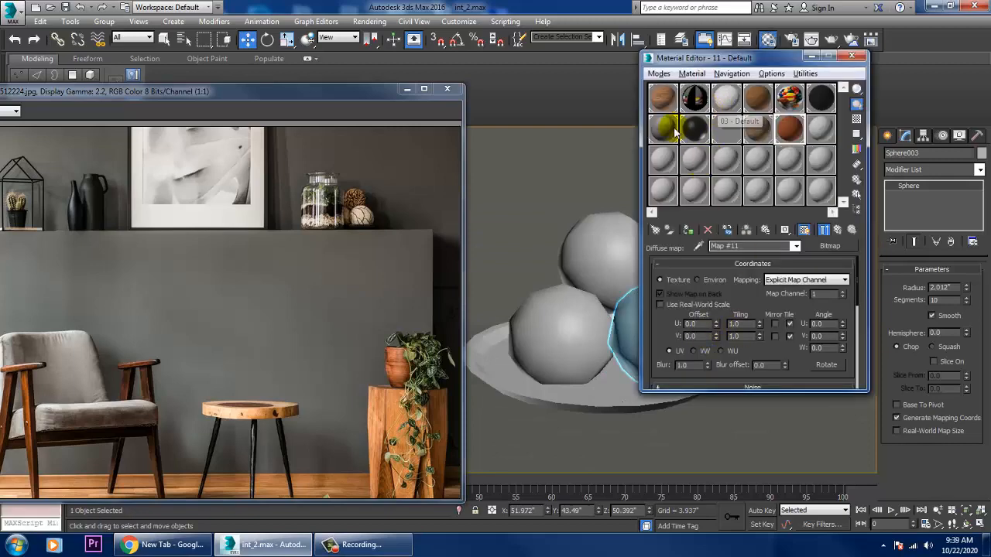
click(686, 231)
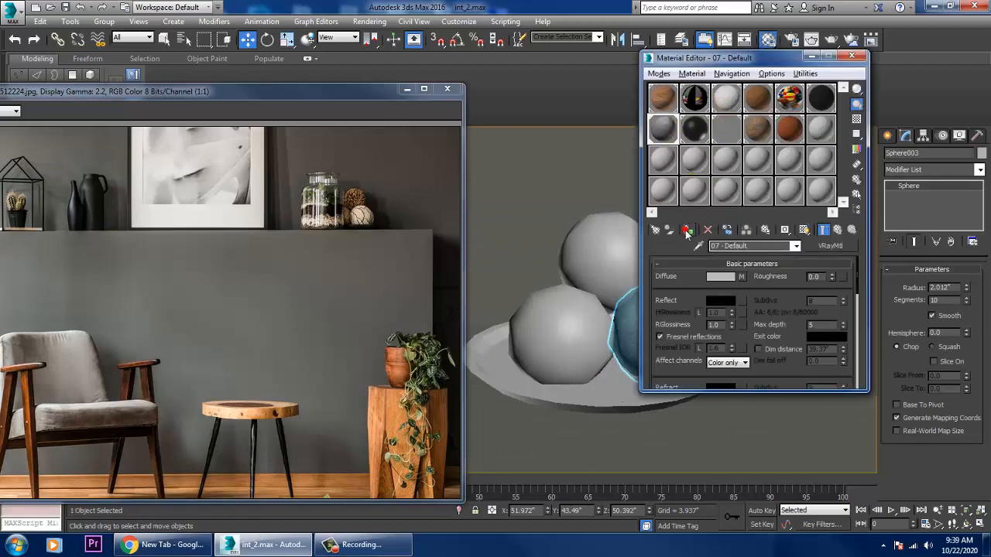
click(812, 55)
Assign the white fabric 03 - Default material to the top sphere and the lower right sphere in the bowl.
click(637, 251)
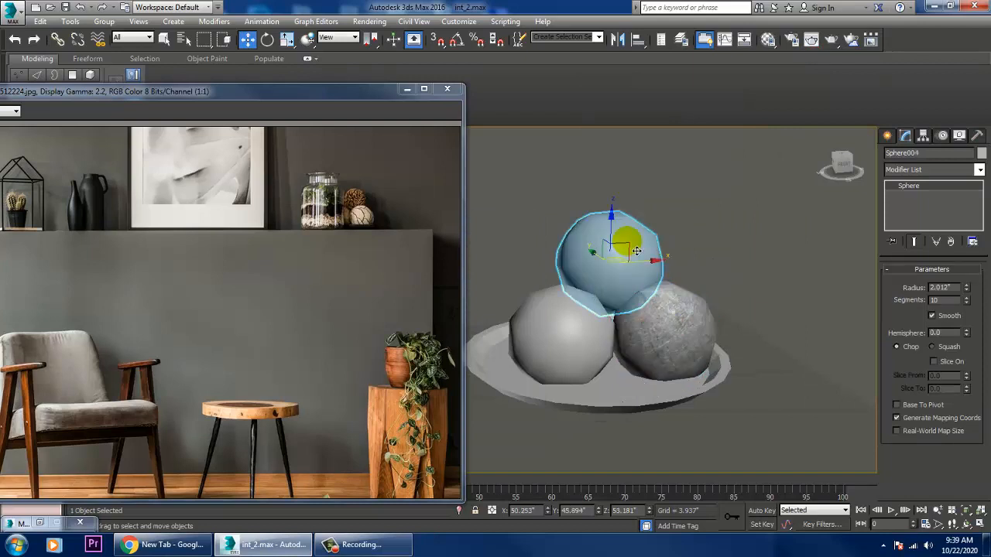
key(m)
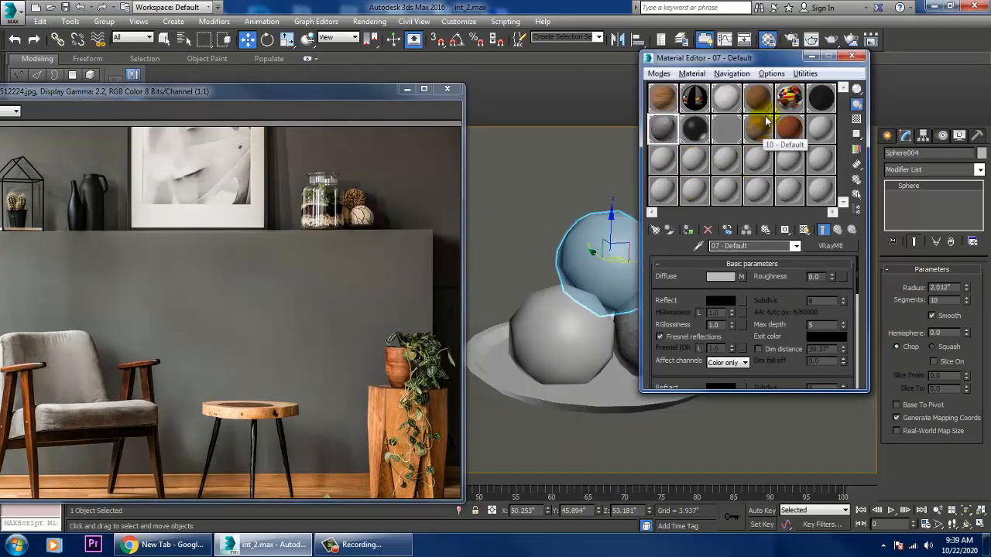
click(726, 97)
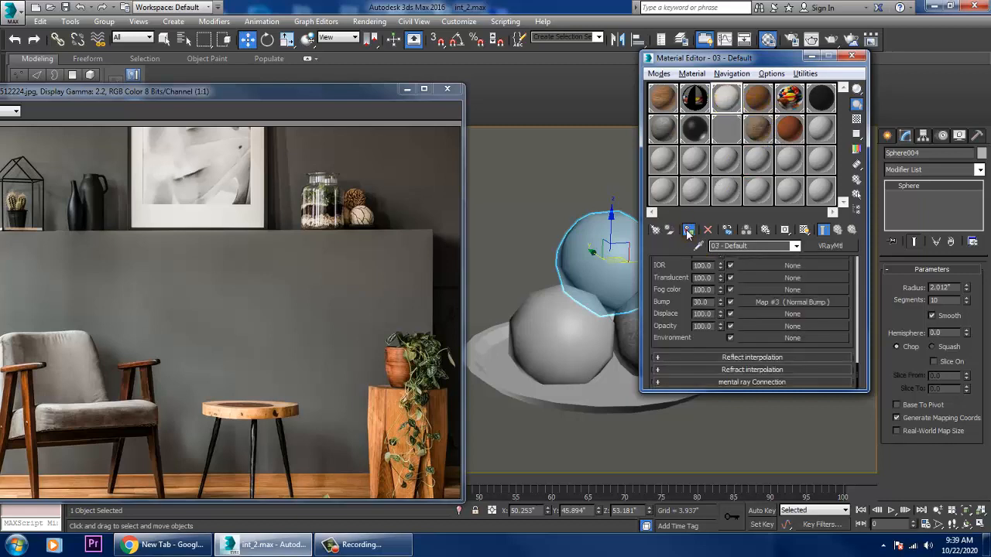
click(688, 231)
click(633, 336)
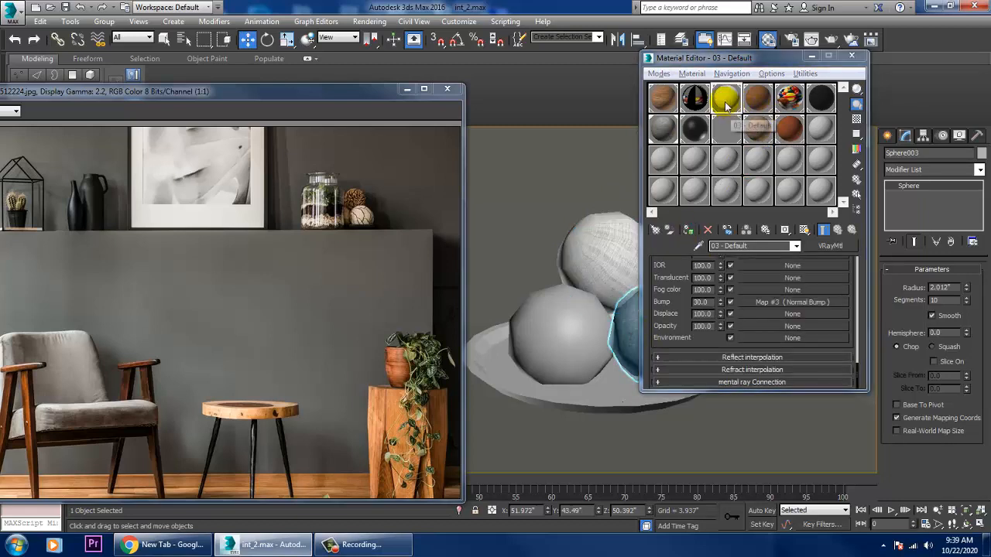
click(688, 230)
Select the lower left sphere in the bowl and turn the empty 12 - Default material slot into a VRayMtl.
click(569, 333)
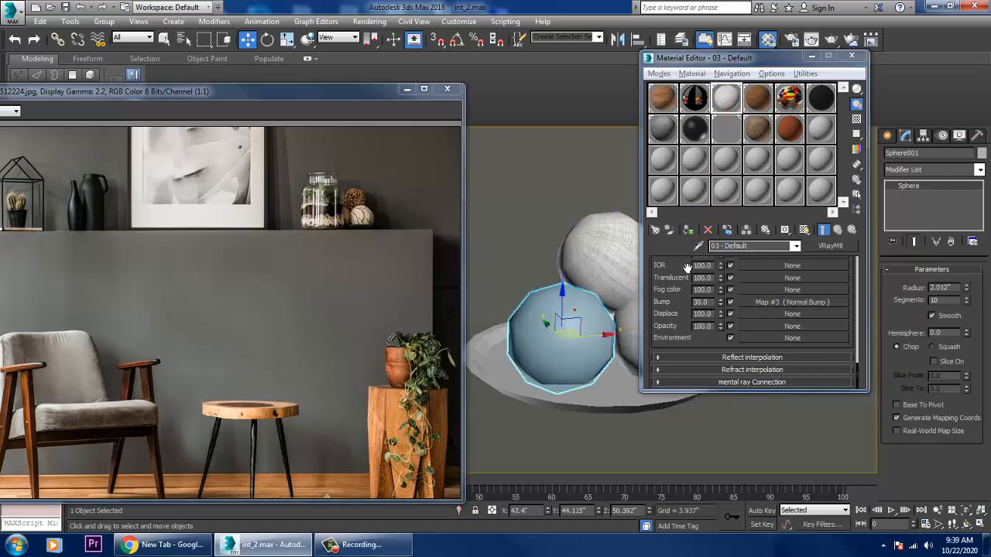
click(822, 130)
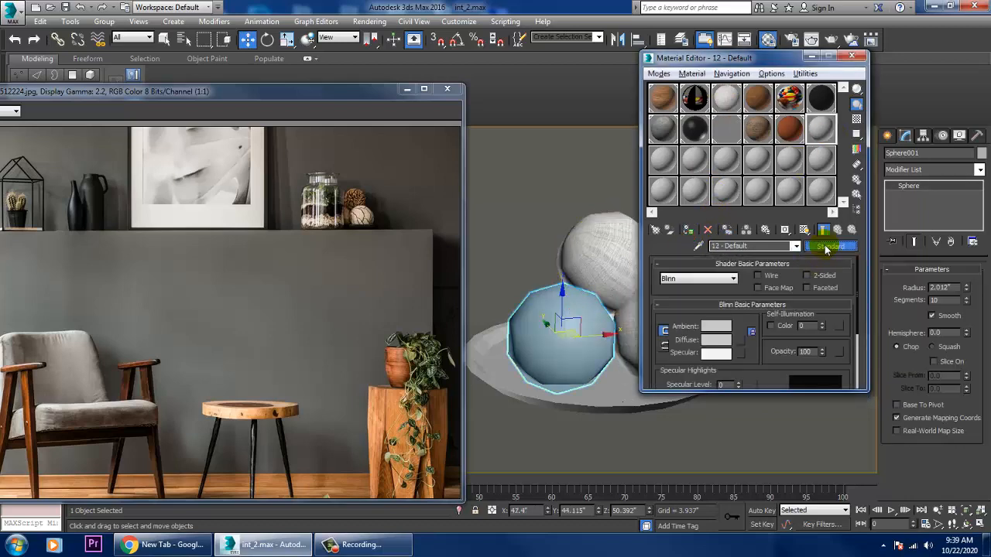
click(828, 246)
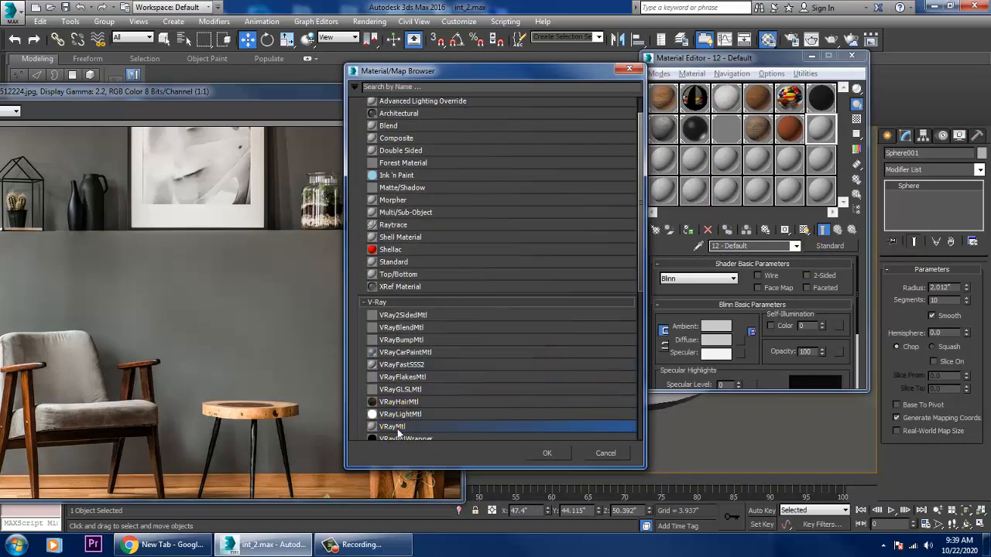
double_click(395, 427)
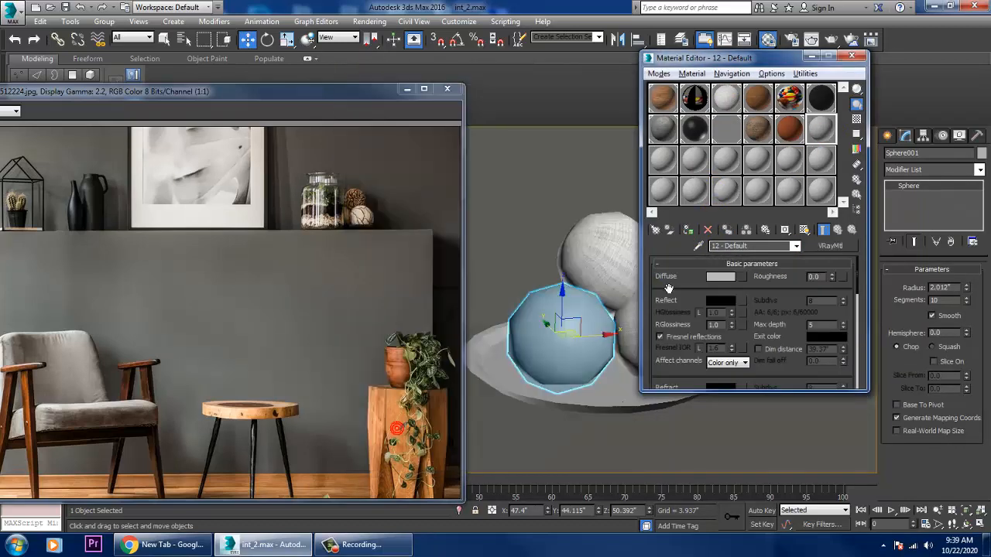
Load the Cotton-Texture bitmap as the diffuse map of 12 - Default and display it on the lower left sphere in the viewport.
click(744, 278)
double_click(397, 104)
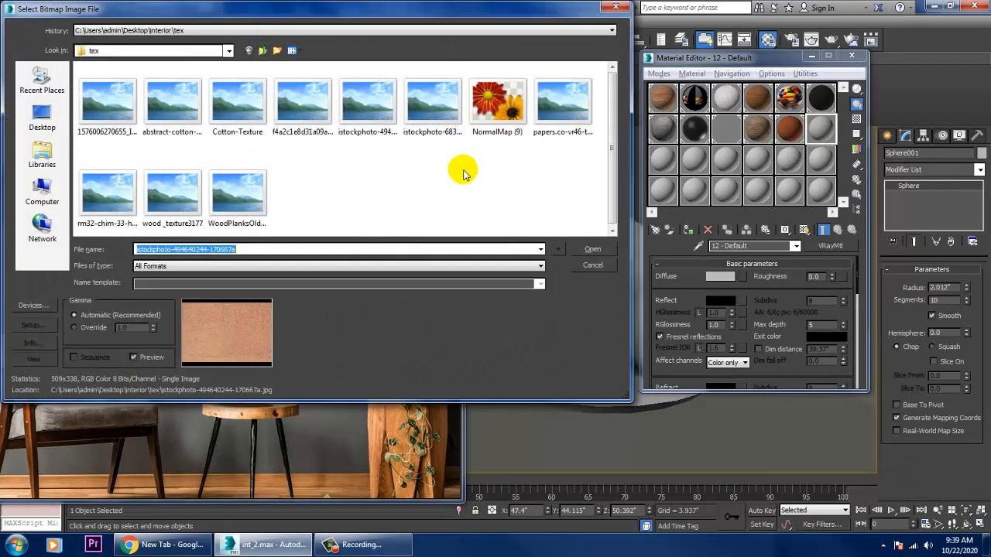
click(172, 194)
click(118, 201)
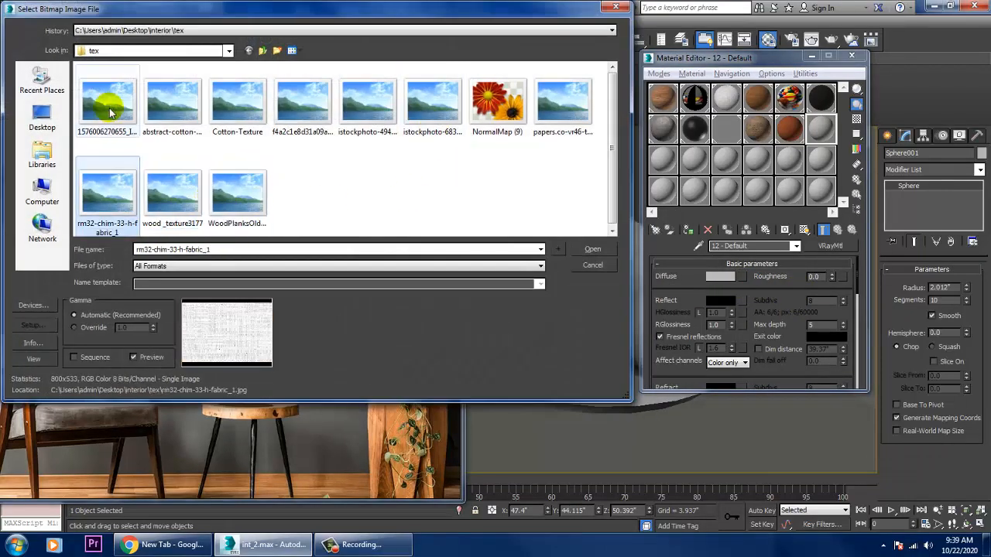
click(545, 105)
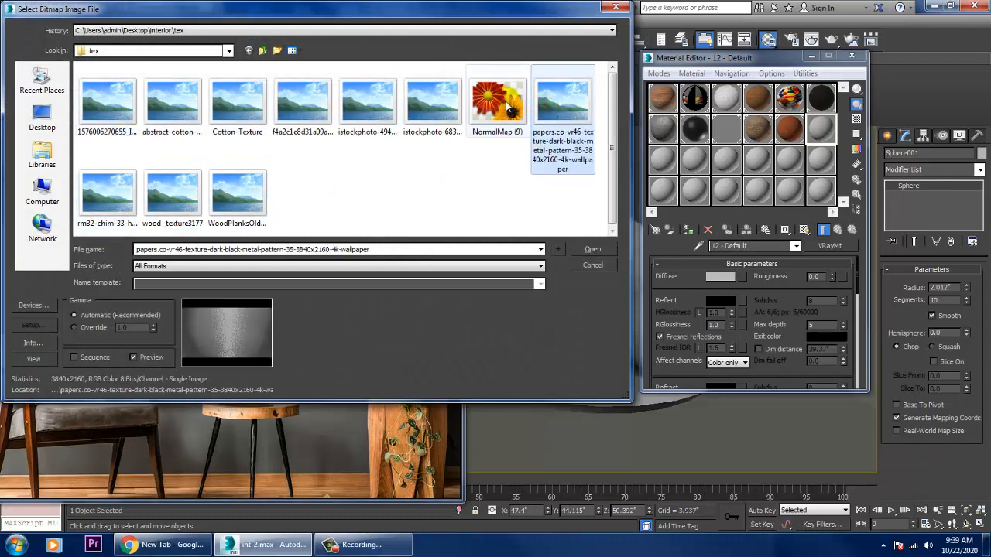
click(498, 101)
click(419, 105)
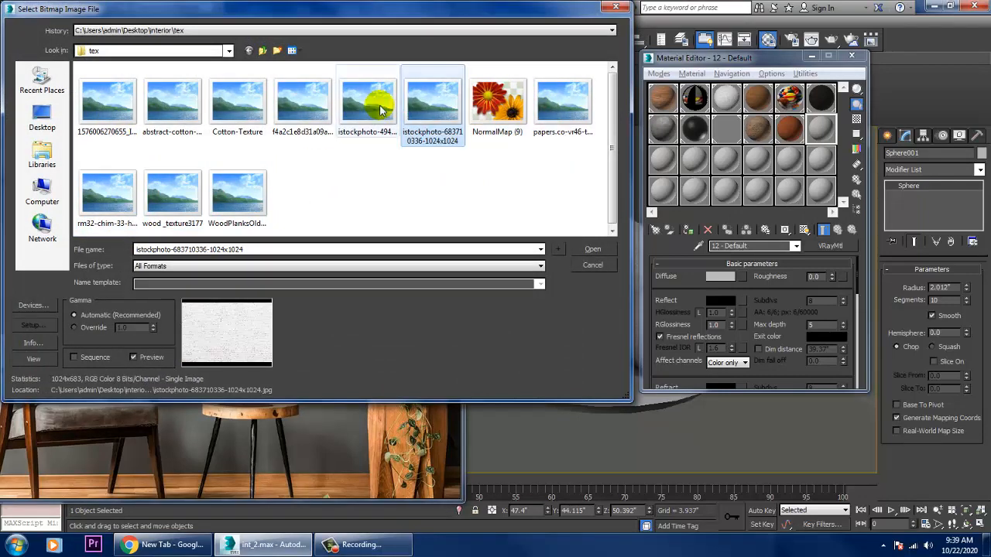
click(380, 110)
click(305, 107)
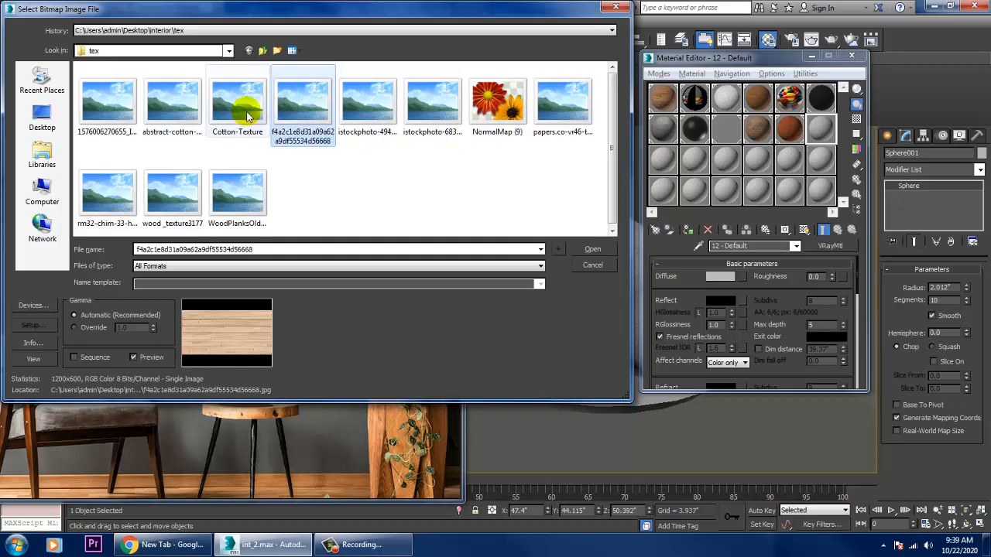
click(232, 112)
double_click(230, 110)
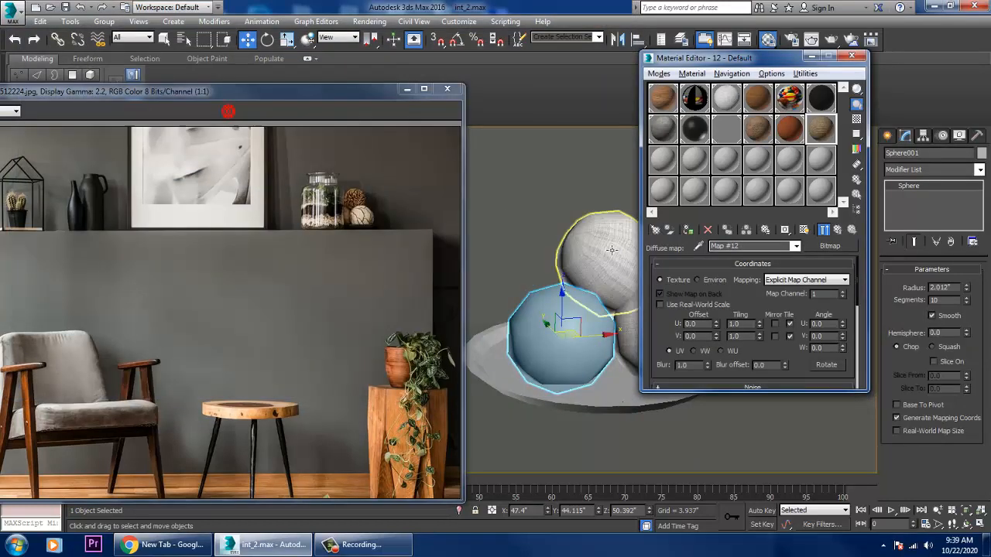
click(804, 230)
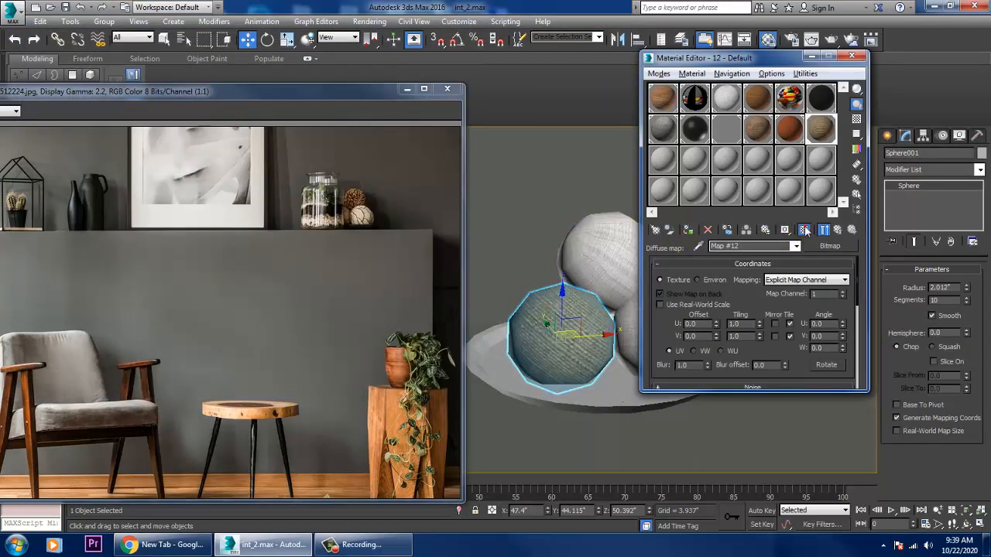
click(810, 57)
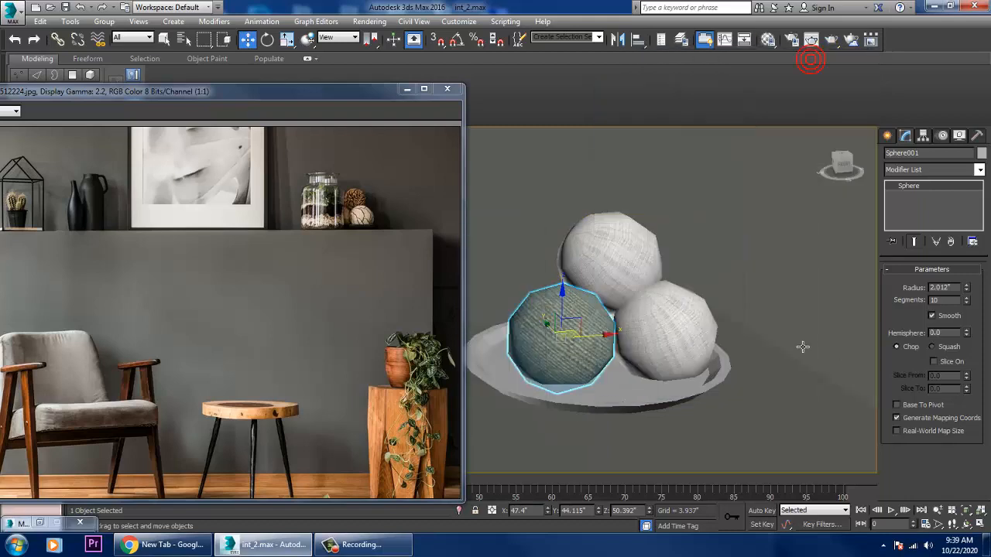
Assign the metal material to the five shapes forming the house-shaped frame around the potted cactus.
scroll(804, 332, down, 6)
alt+middle_drag(808, 327, 740, 281)
scroll(647, 256, up, 8)
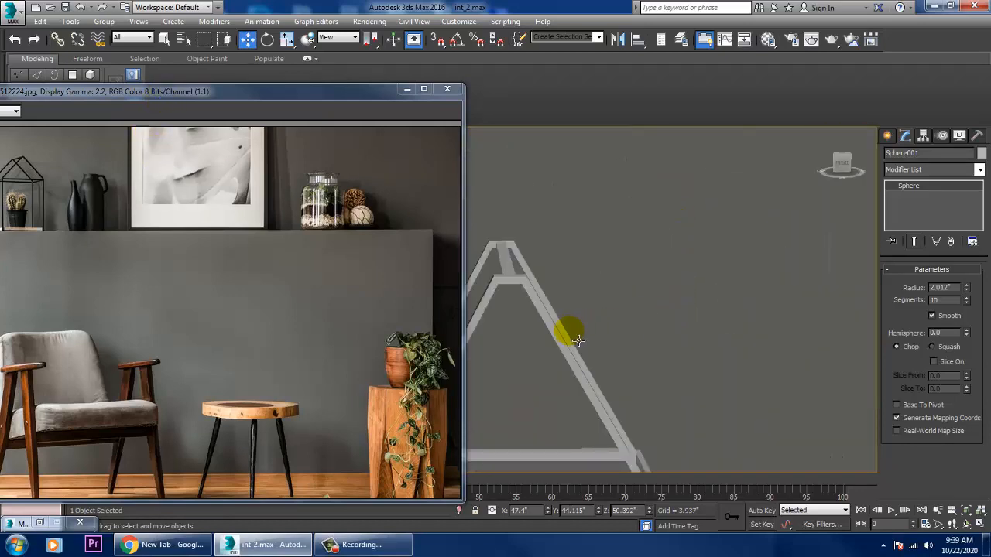
click(578, 339)
scroll(655, 289, down, 3)
ctrl+click(667, 316)
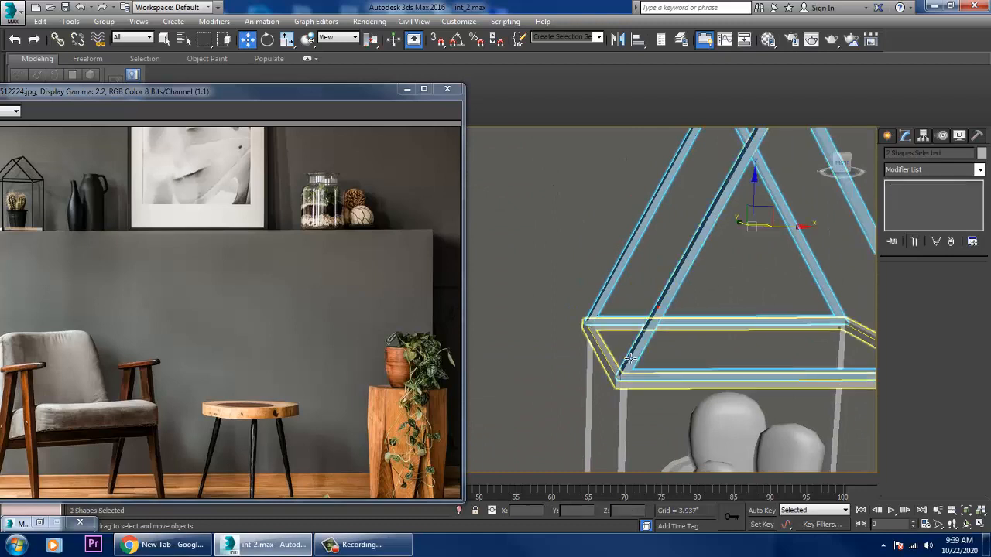
ctrl+click(614, 369)
ctrl+click(619, 408)
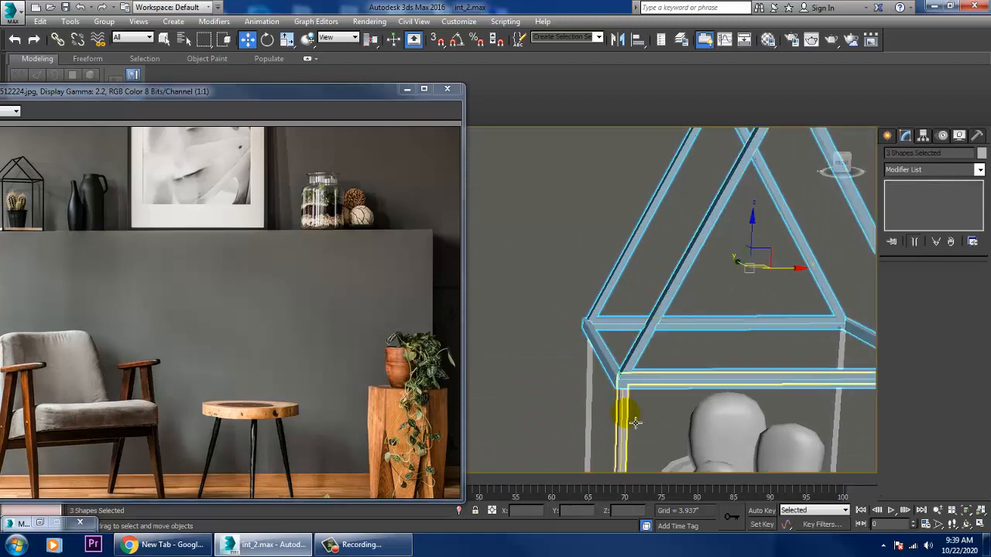
ctrl+click(589, 391)
middle_drag(589, 389, 672, 228)
ctrl+click(652, 328)
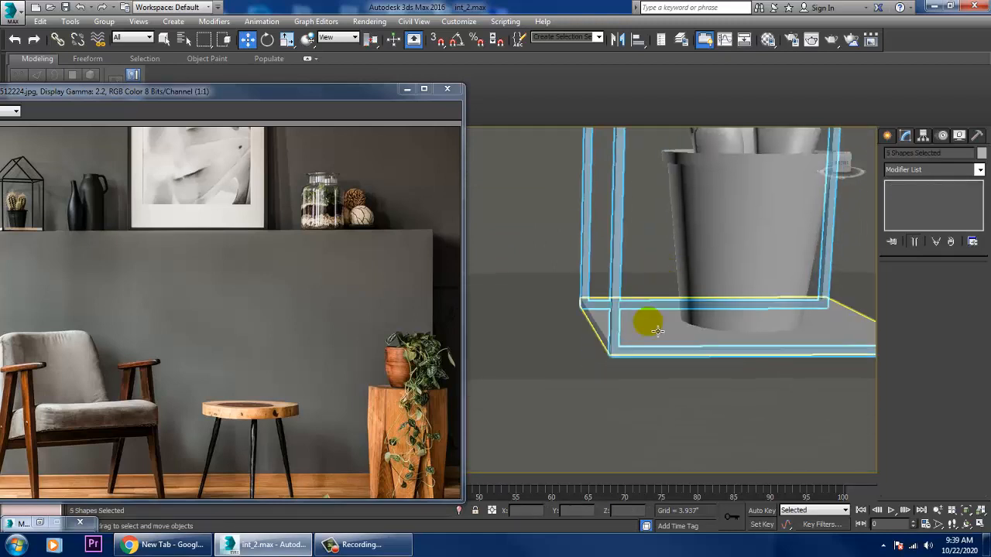
scroll(650, 337, down, 6)
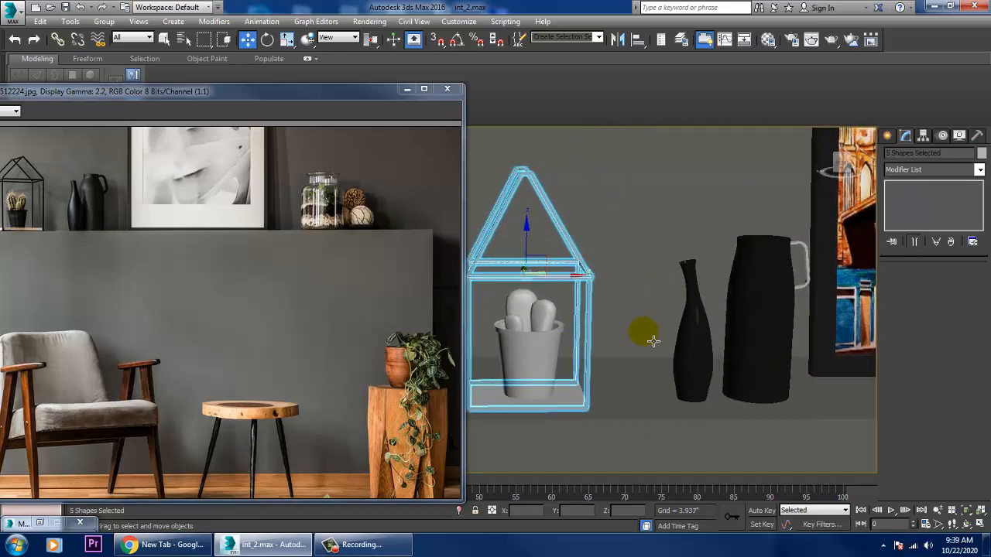
key(m)
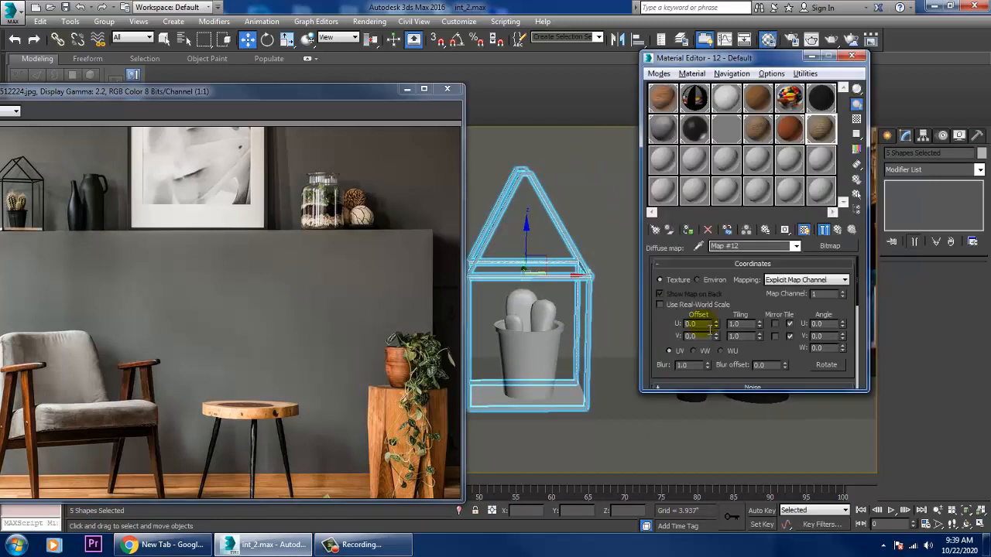
click(695, 129)
click(687, 230)
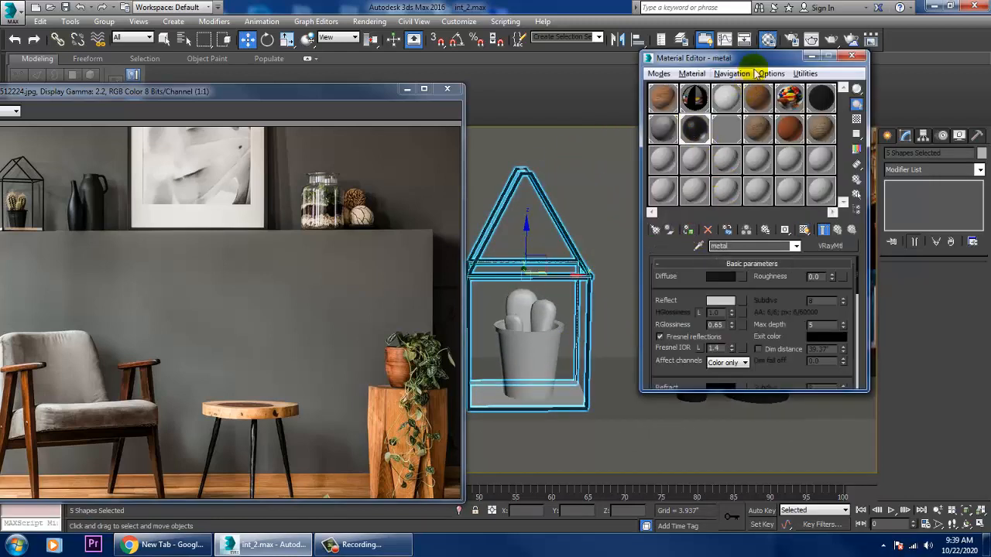
Assign the metal material to the handle of the black jug beside the picture frame.
drag(759, 64, 402, 293)
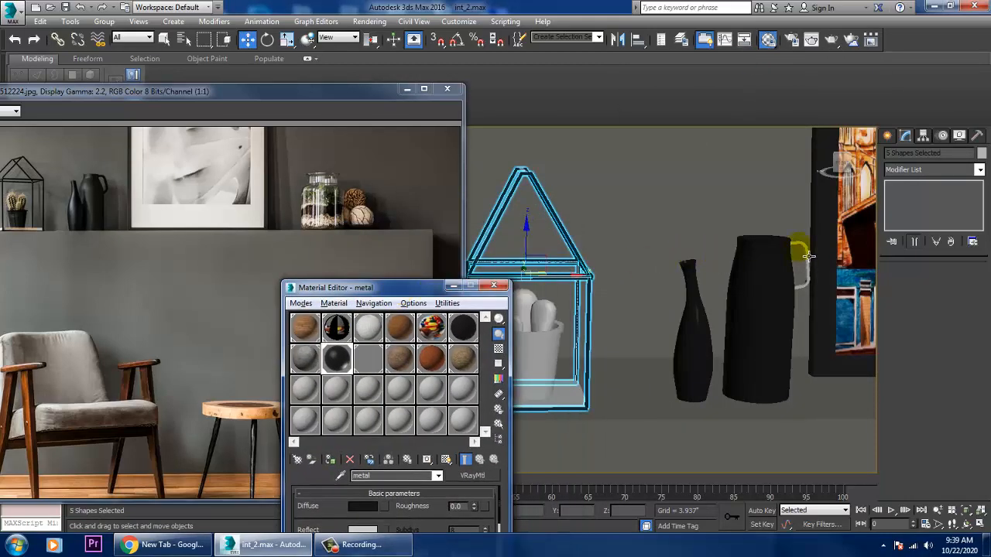
click(721, 287)
click(813, 261)
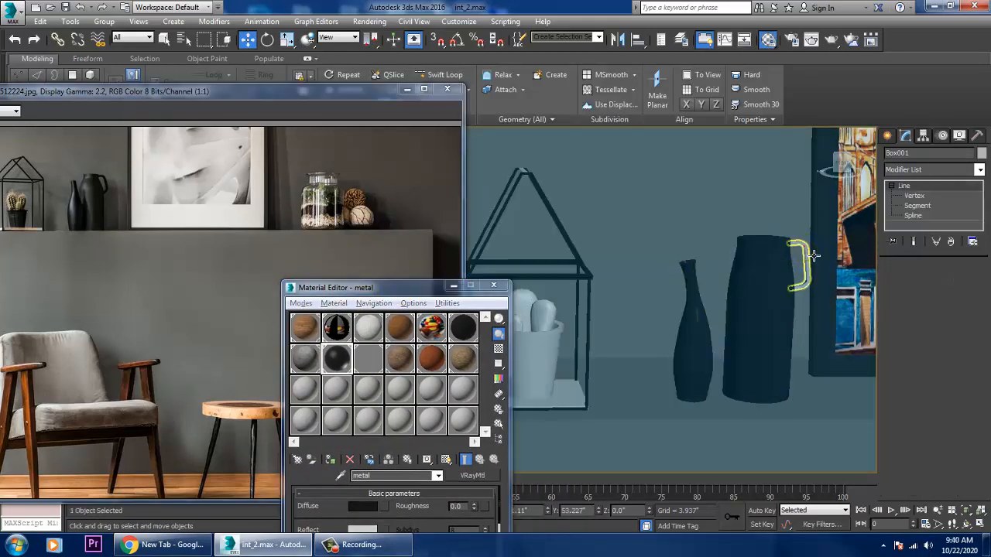
click(329, 460)
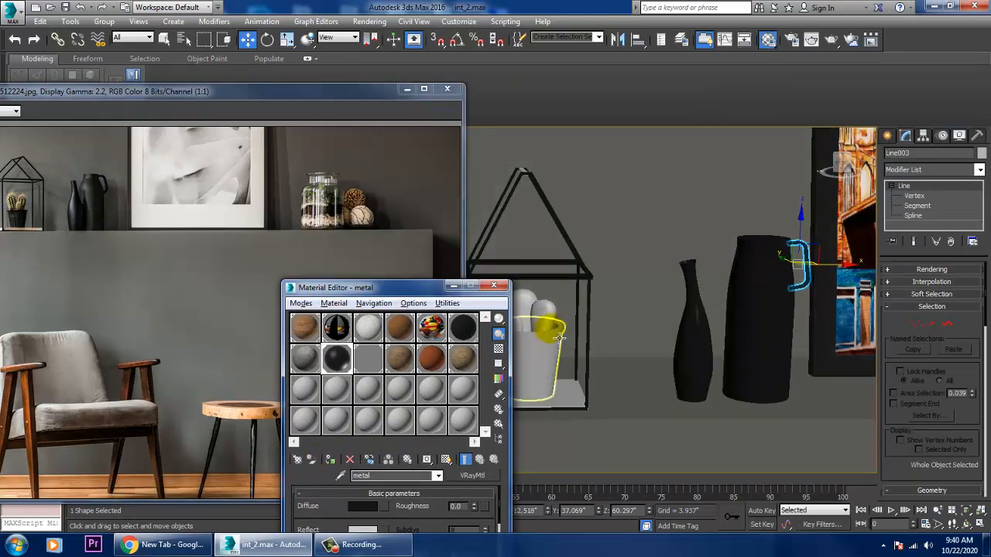
click(453, 286)
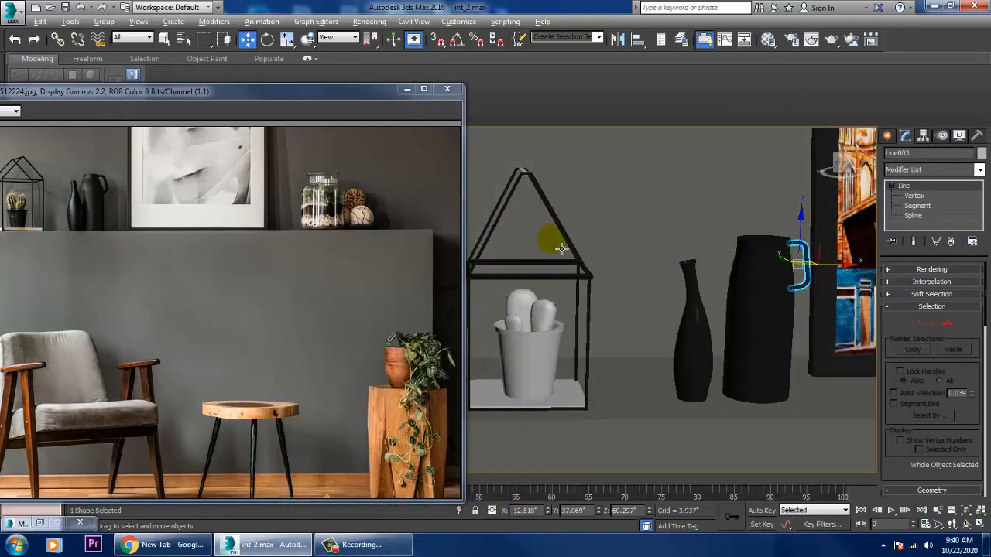
Assign the metal material to the ridge bar on top of the house-shaped frame.
alt+middle_drag(561, 248, 581, 217)
click(583, 213)
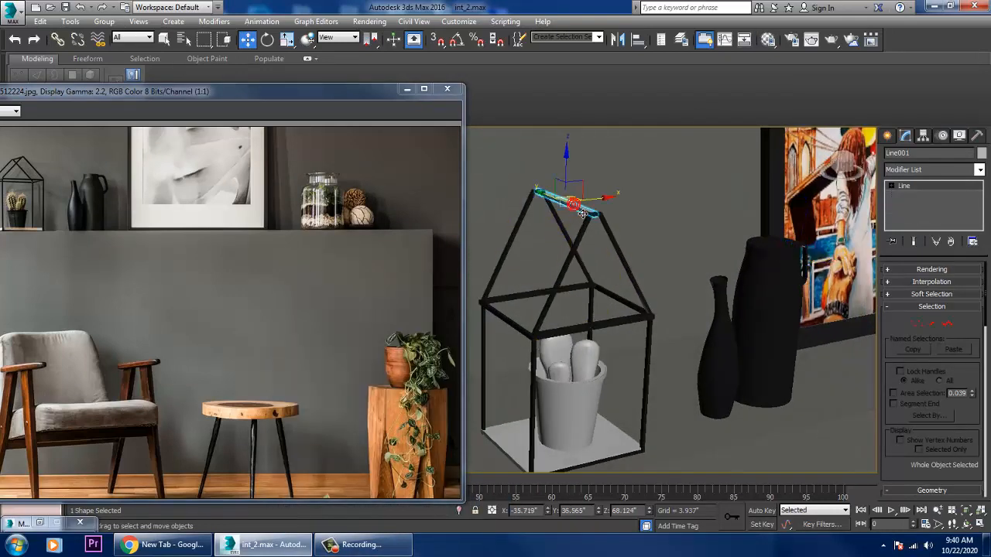
key(m)
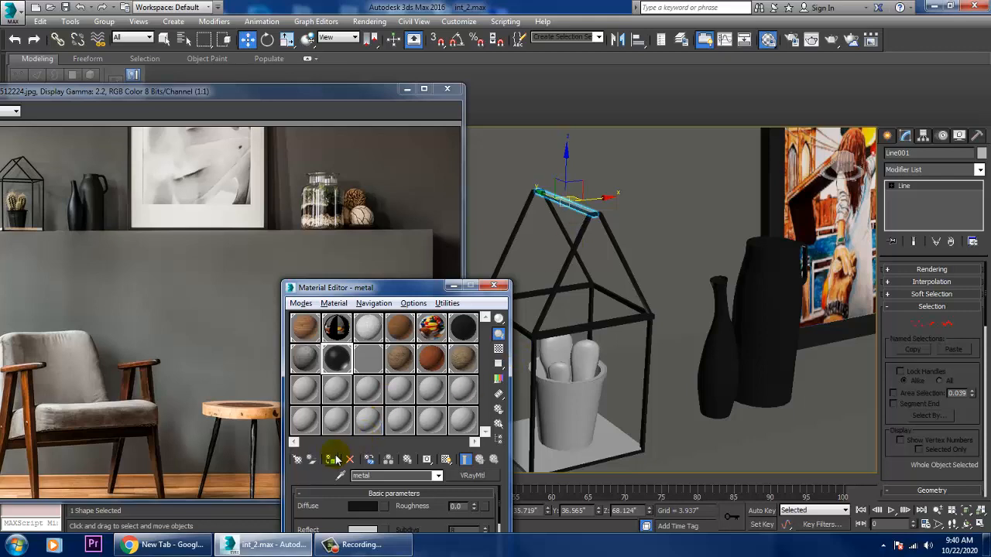
click(455, 287)
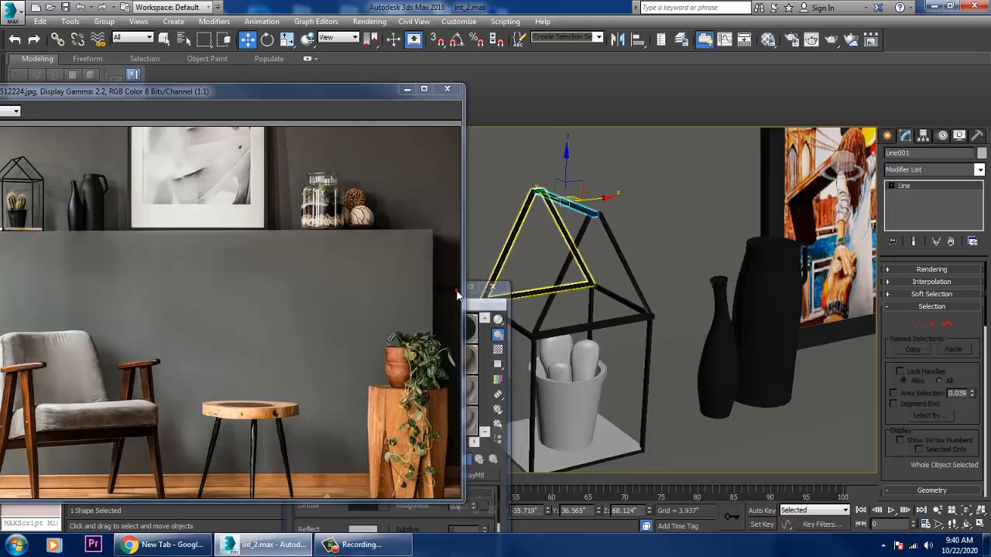
Move the reference photo window aside to uncover the shelving unit in the viewport.
scroll(630, 376, down, 6)
middle_drag(630, 376, 700, 315)
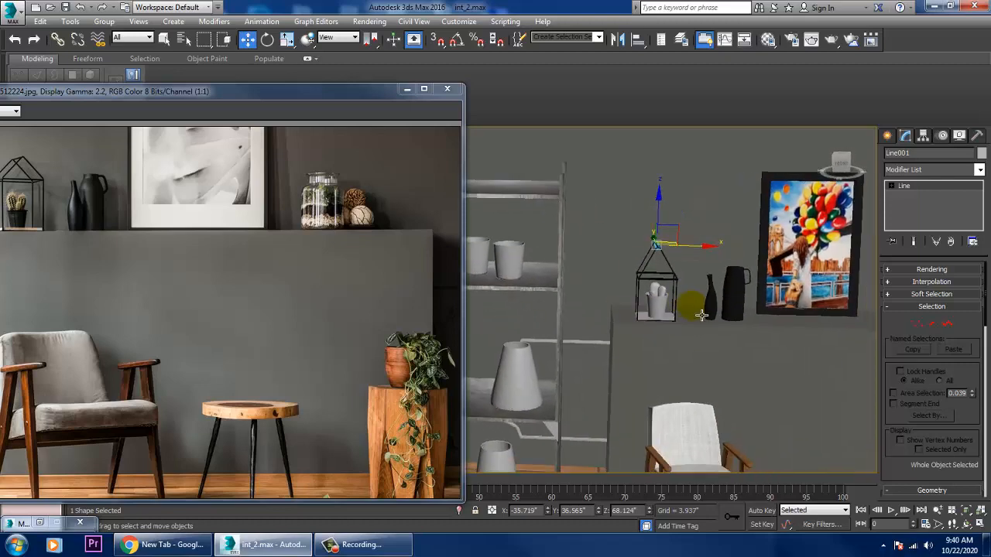
drag(288, 92, 322, 75)
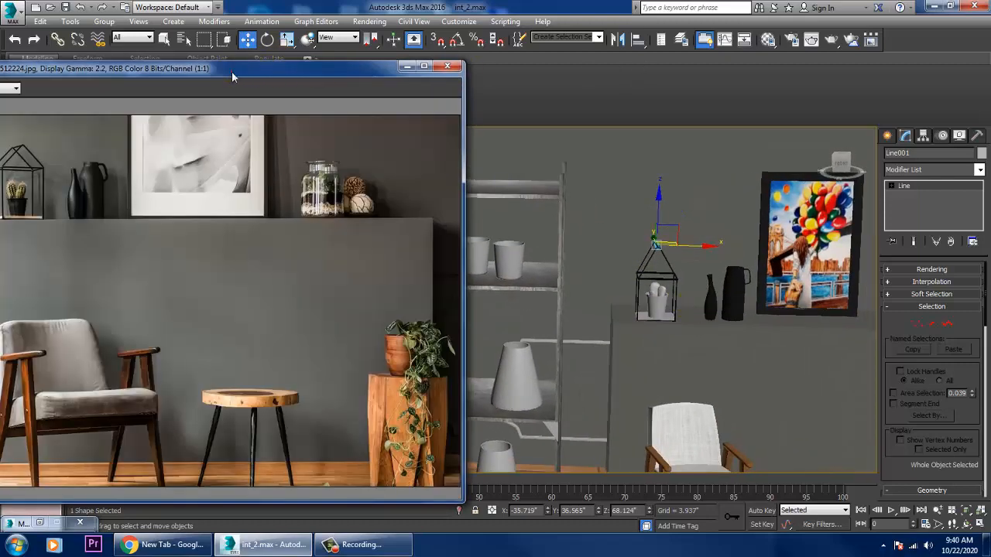
drag(232, 76, 56, 31)
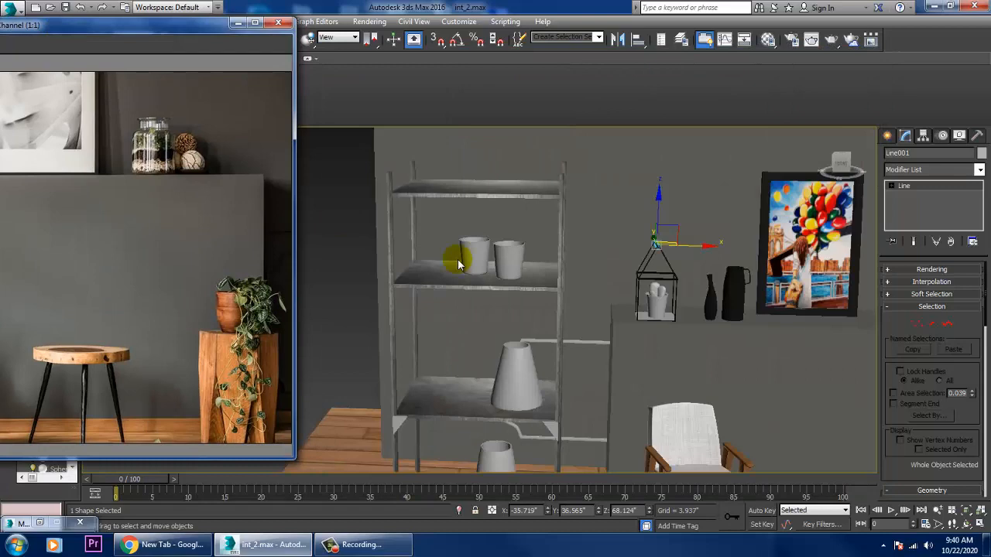
Assign the metal material to all the posts and shelves of the shelving unit.
click(546, 195)
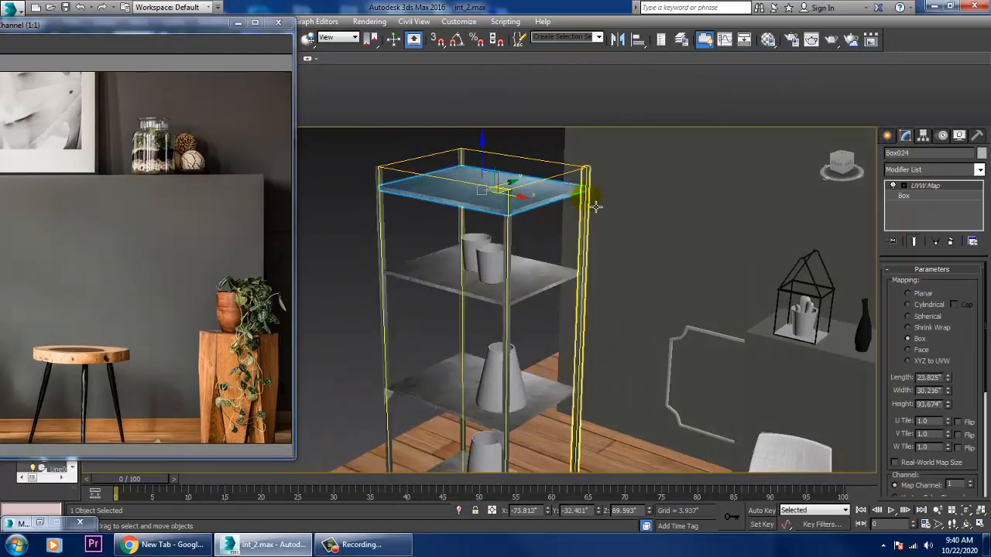
ctrl+click(590, 205)
ctrl+click(512, 258)
ctrl+click(441, 263)
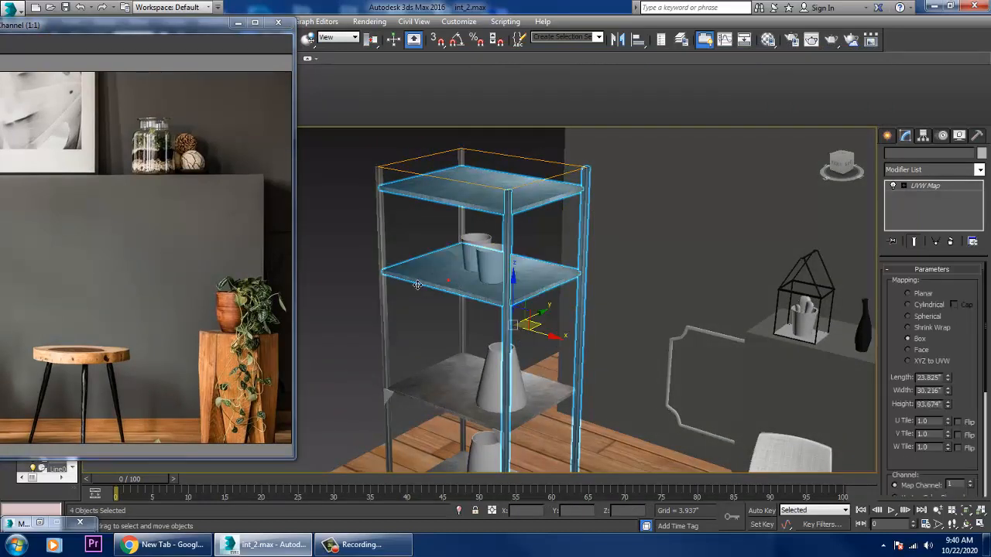
ctrl+click(384, 251)
ctrl+click(436, 385)
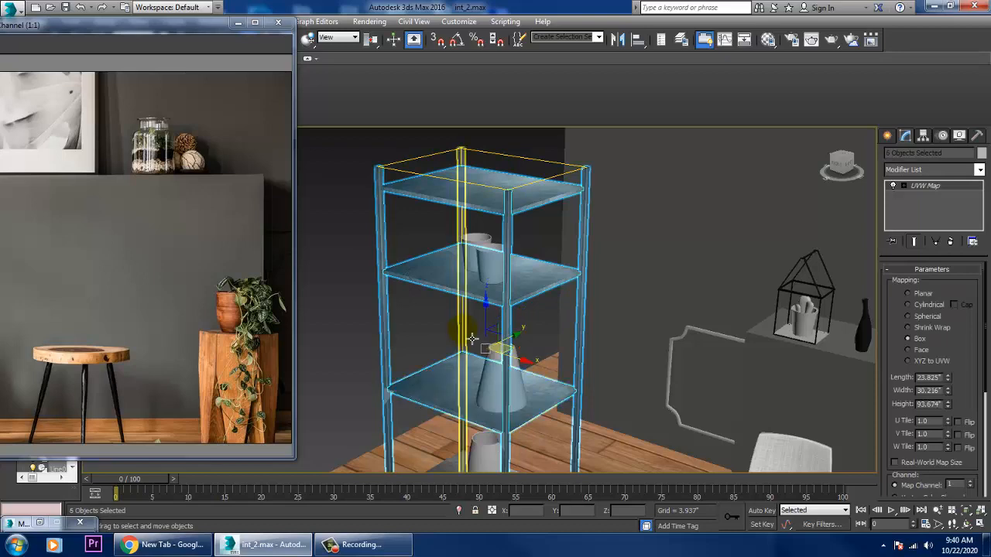
ctrl+click(463, 356)
alt+middle_drag(463, 356, 703, 364)
ctrl+click(484, 364)
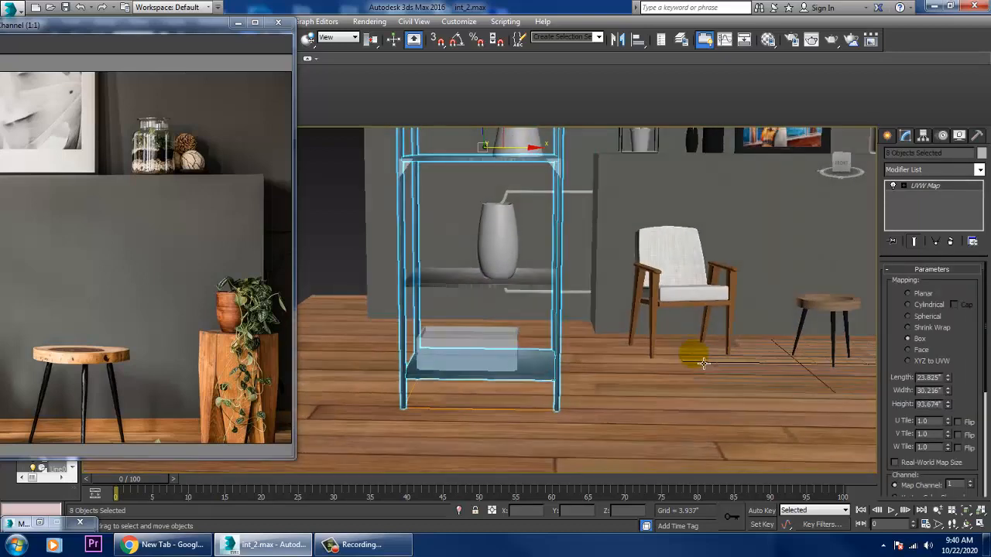
ctrl+click(545, 287)
key(m)
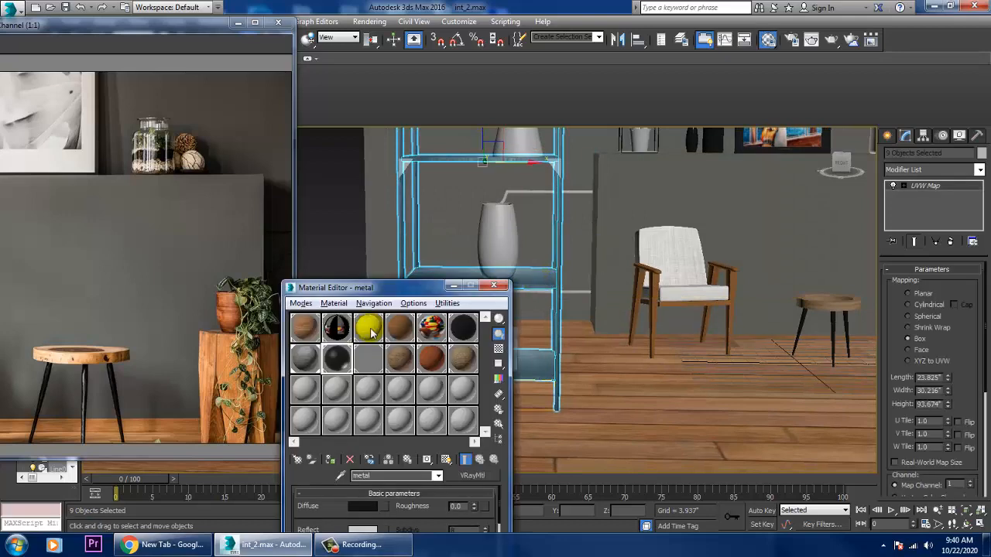
click(330, 459)
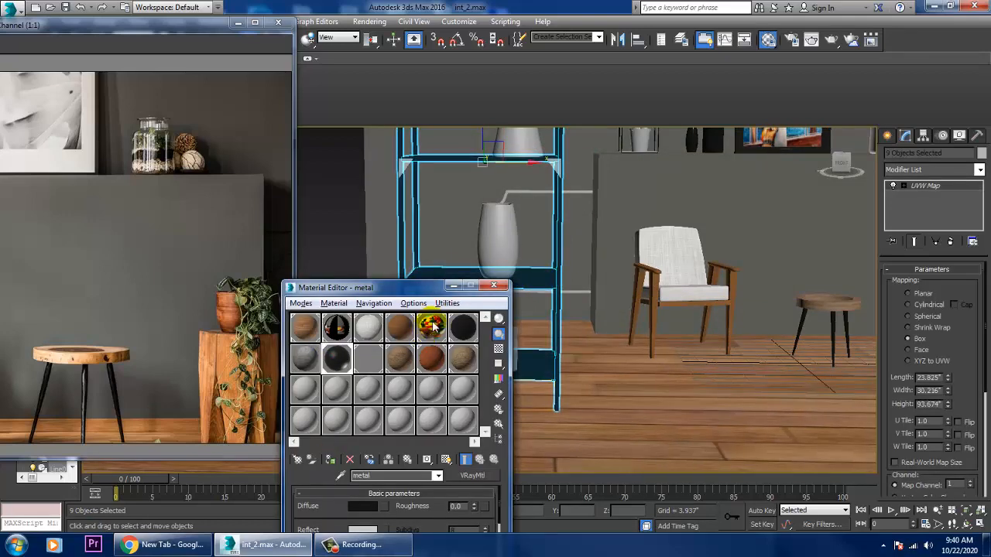
click(451, 286)
Assign the metal material to the two triangular corner brackets under the shelving unit's shelf.
alt+middle_drag(542, 298, 597, 285)
click(581, 286)
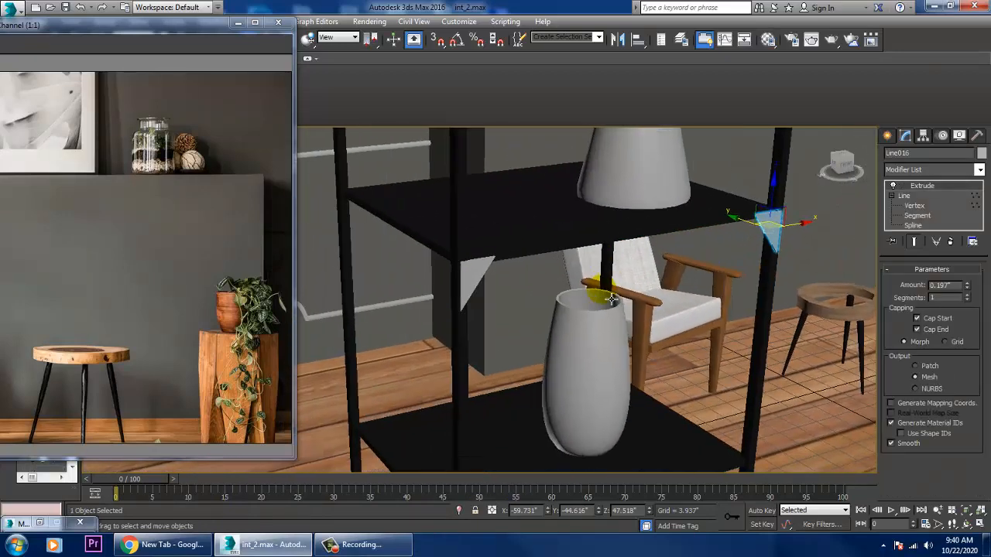
ctrl+click(462, 301)
key(m)
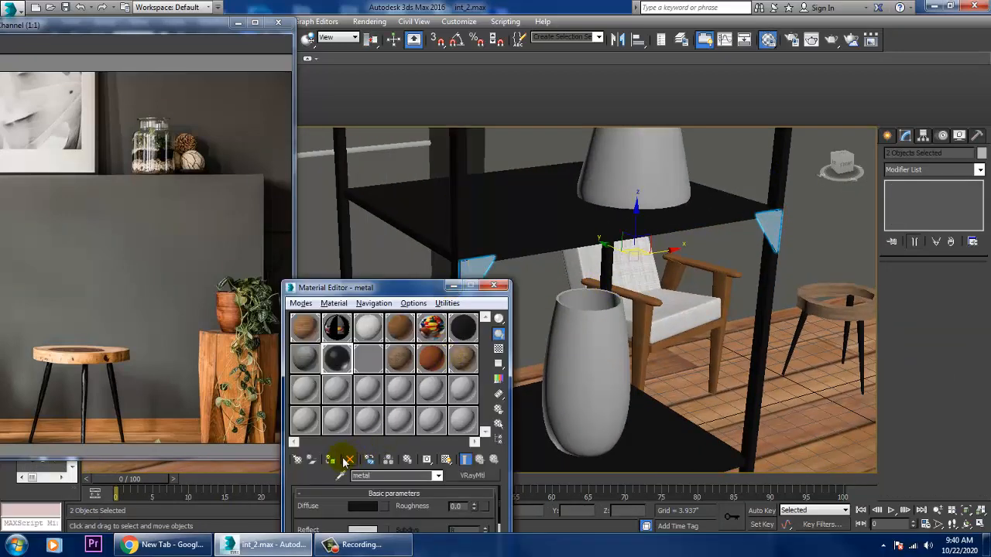
click(331, 461)
click(452, 285)
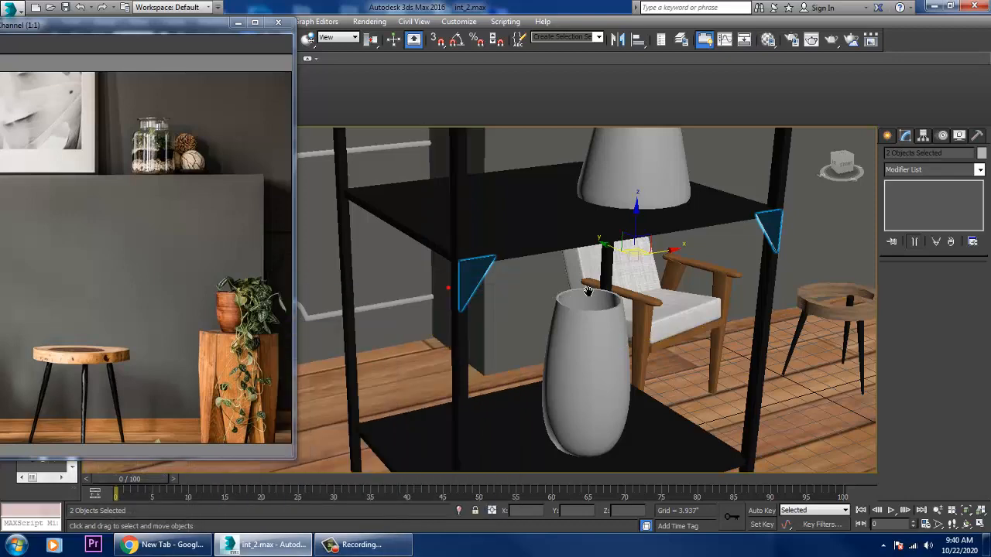
scroll(582, 292, down, 8)
alt+middle_drag(582, 292, 447, 278)
scroll(858, 345, up, 6)
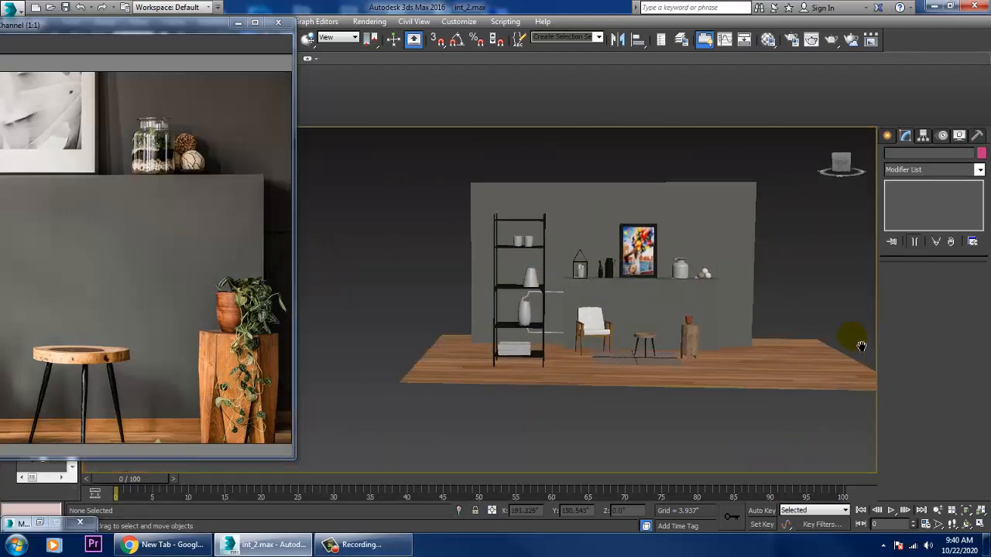
Assign the terracotta material 11 - Default to the small plant pot inside the house-shaped frame.
alt+middle_drag(507, 281, 650, 332)
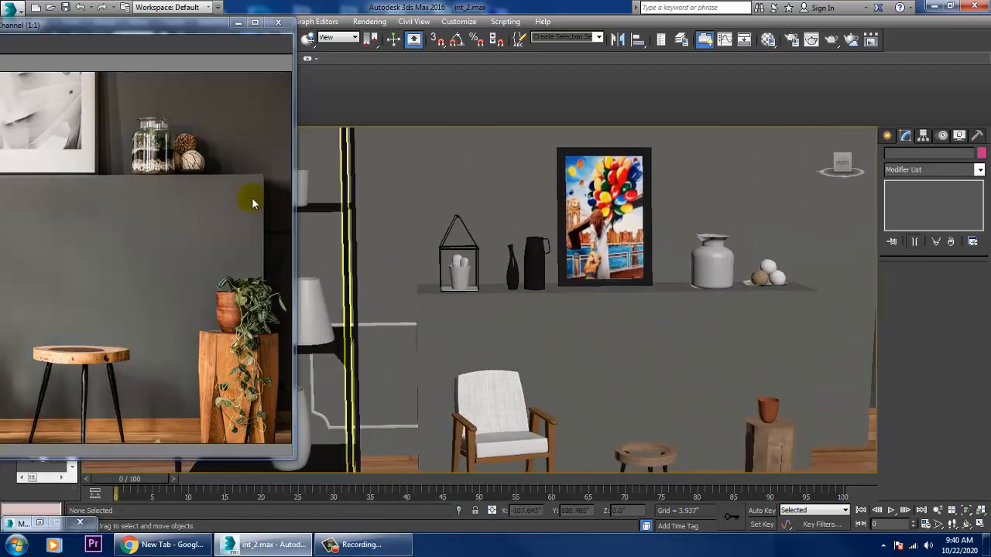
drag(121, 26, 243, 60)
scroll(522, 295, up, 6)
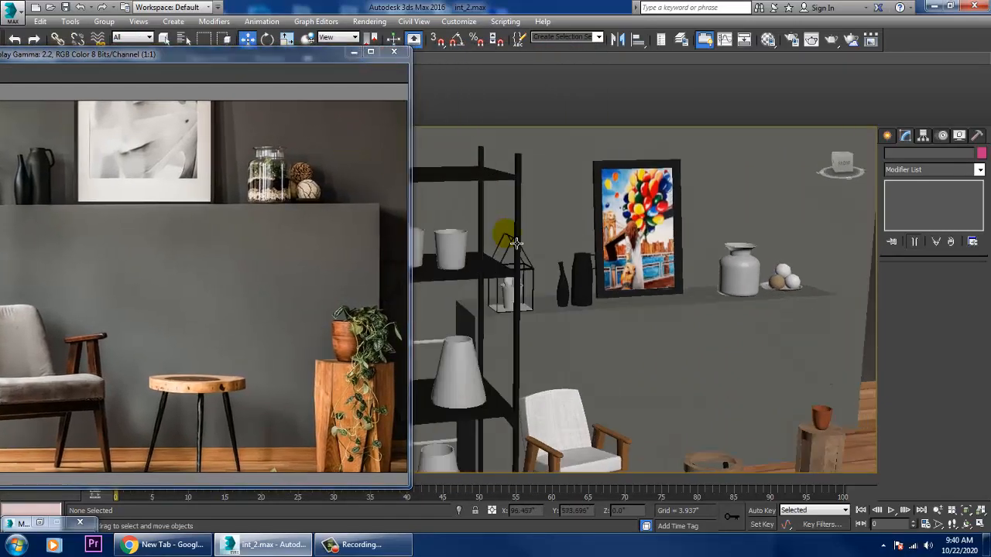
scroll(522, 294, up, 10)
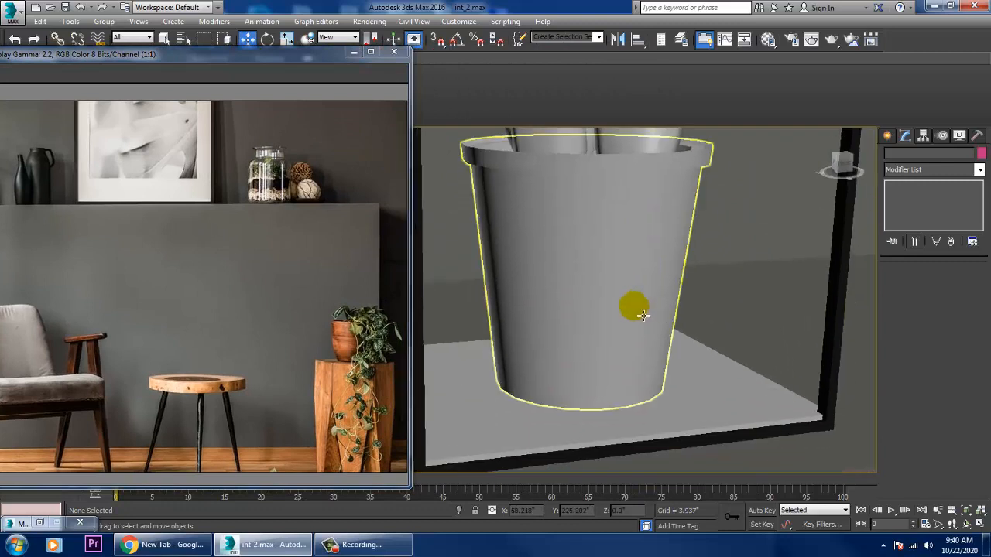
click(635, 309)
key(m)
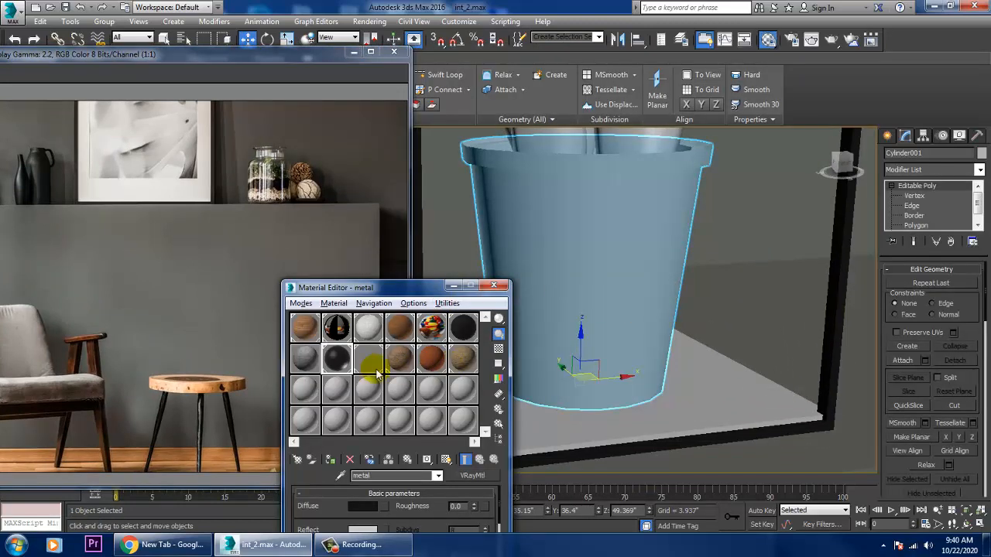
click(432, 361)
click(330, 459)
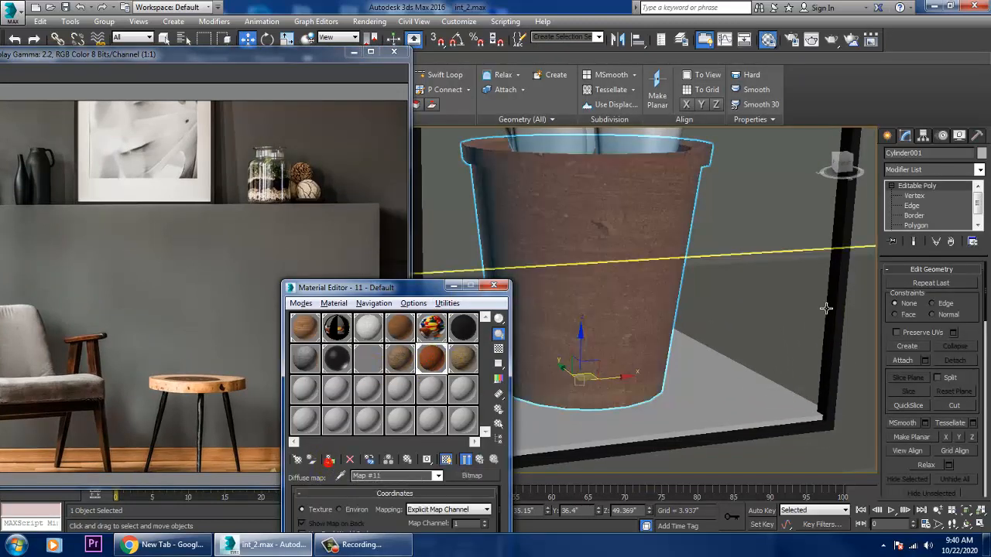
Select the three cactus shapes in the pot and turn the unused material 13 - Default into a VRayMtl.
scroll(635, 349, up, 8)
click(676, 399)
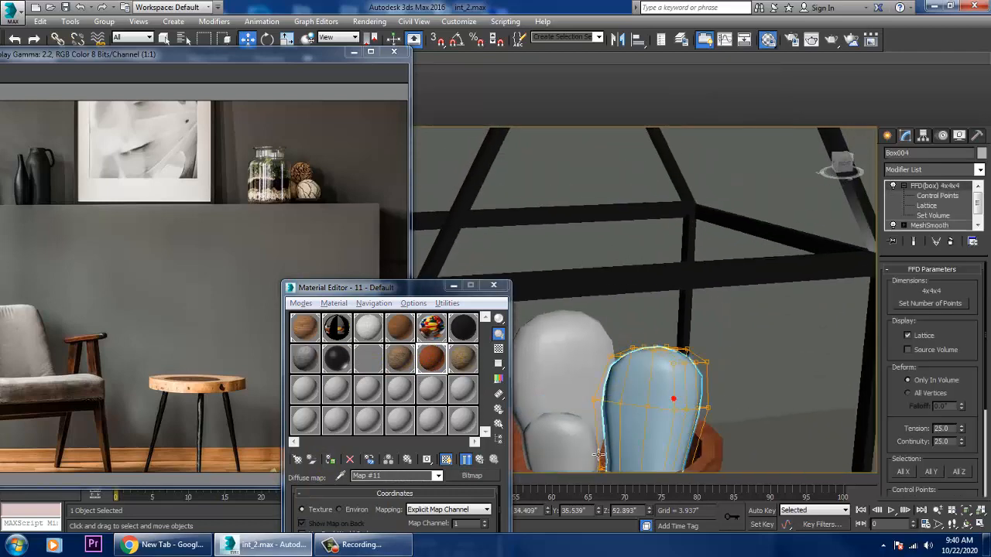
ctrl+click(571, 449)
ctrl+click(574, 370)
click(304, 389)
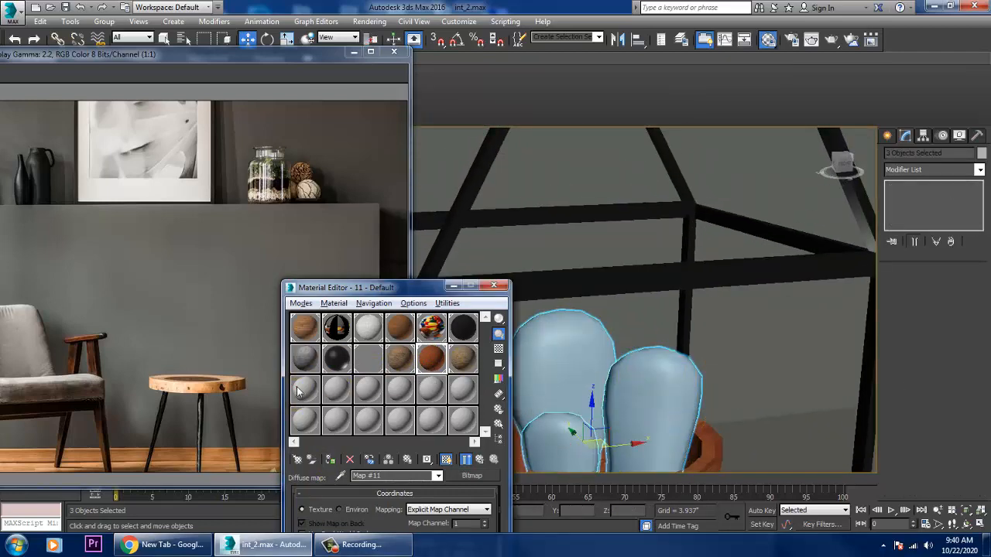
click(472, 476)
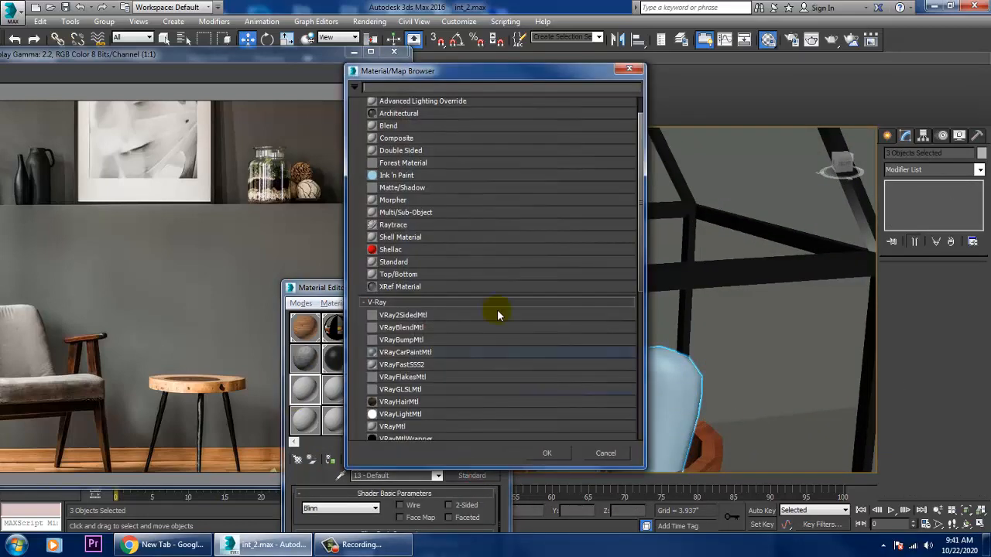
double_click(397, 427)
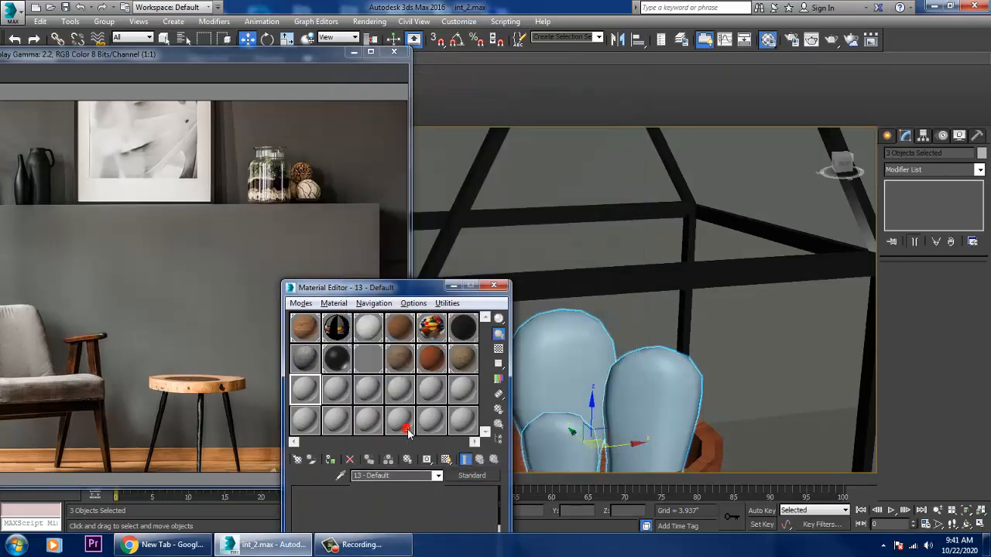
Give the 13 - Default material a green diffuse colour (RGB 83, 154, 69) and assign it to the three cactus shapes.
click(362, 507)
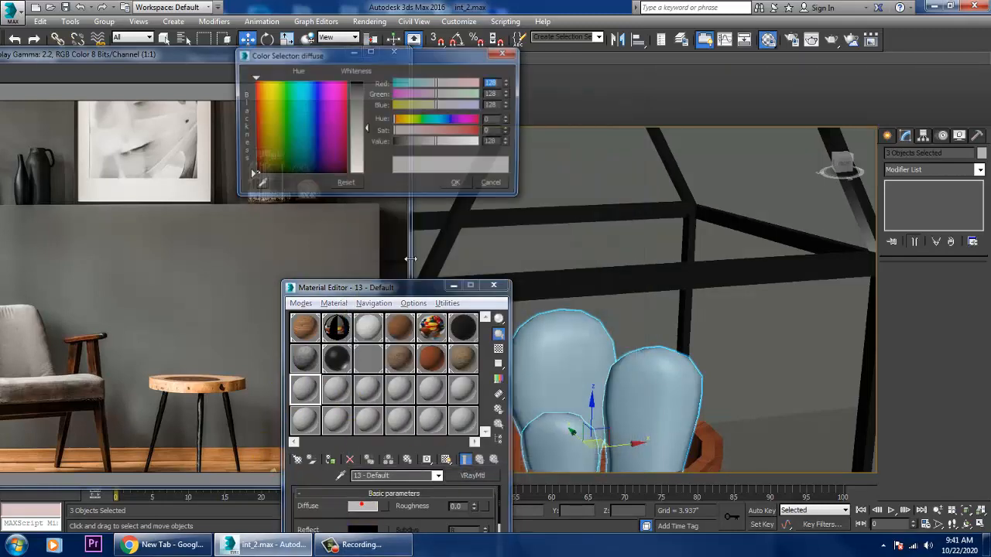
click(282, 131)
drag(356, 130, 356, 107)
click(455, 185)
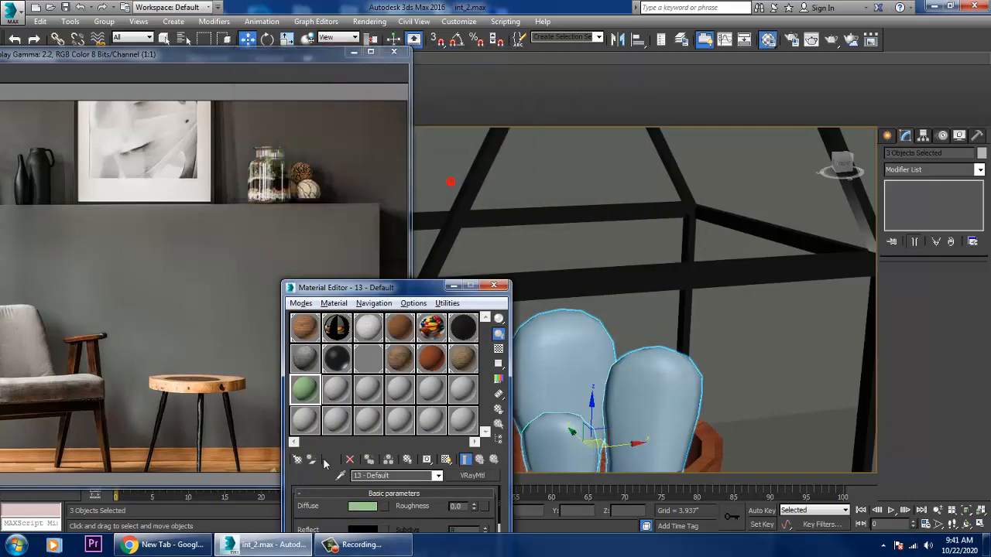
click(331, 460)
Try sampling the cactus in the reference photo for the material's diffuse colour.
drag(369, 290, 603, 219)
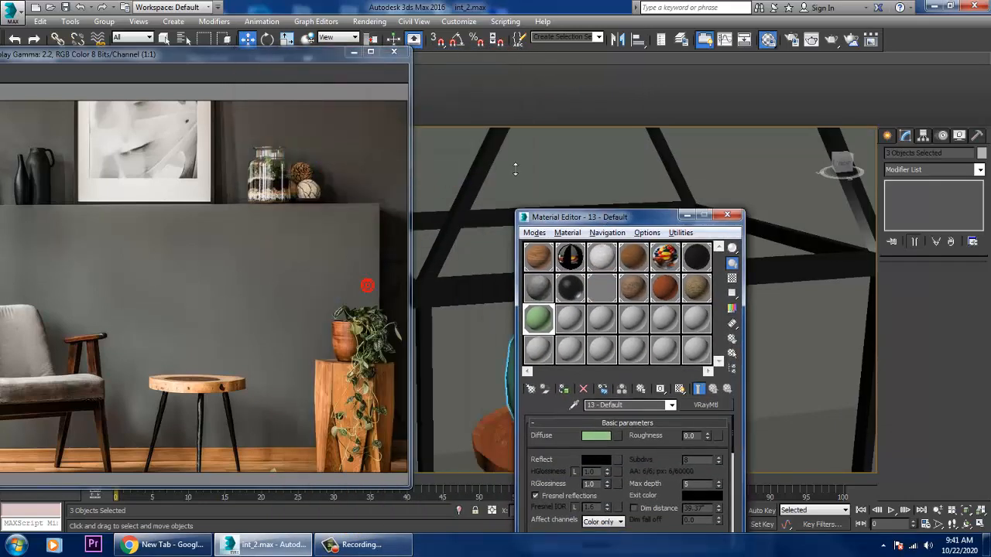
drag(266, 58, 390, 58)
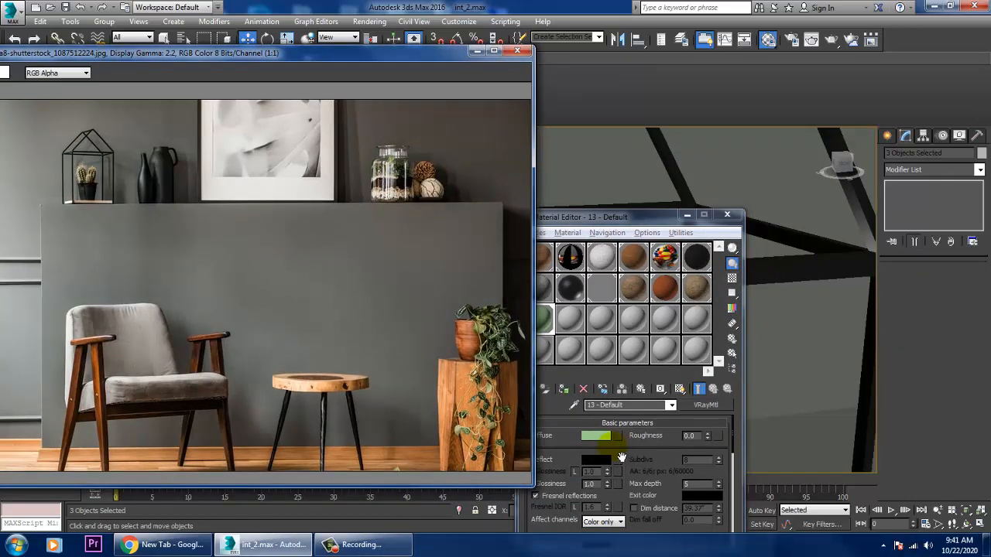
click(596, 435)
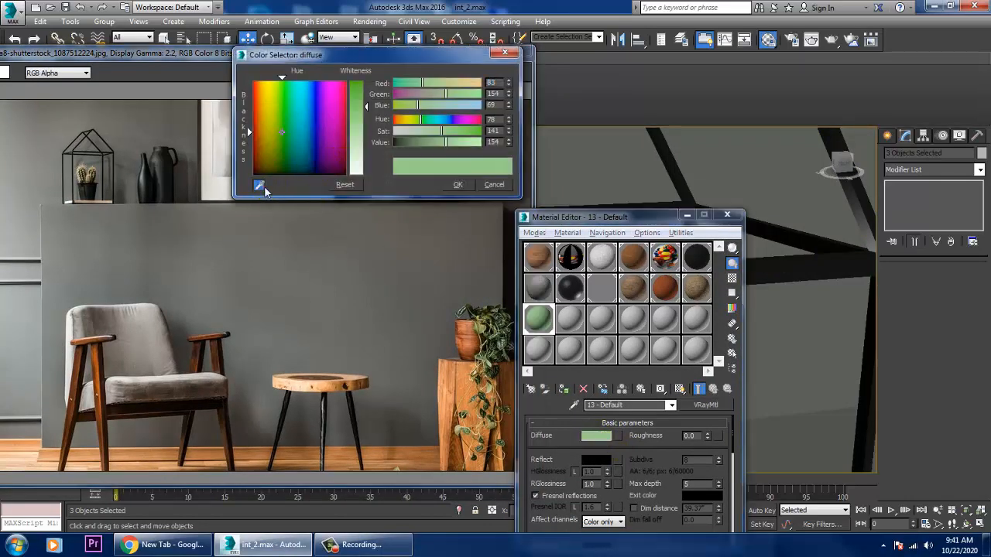
click(79, 176)
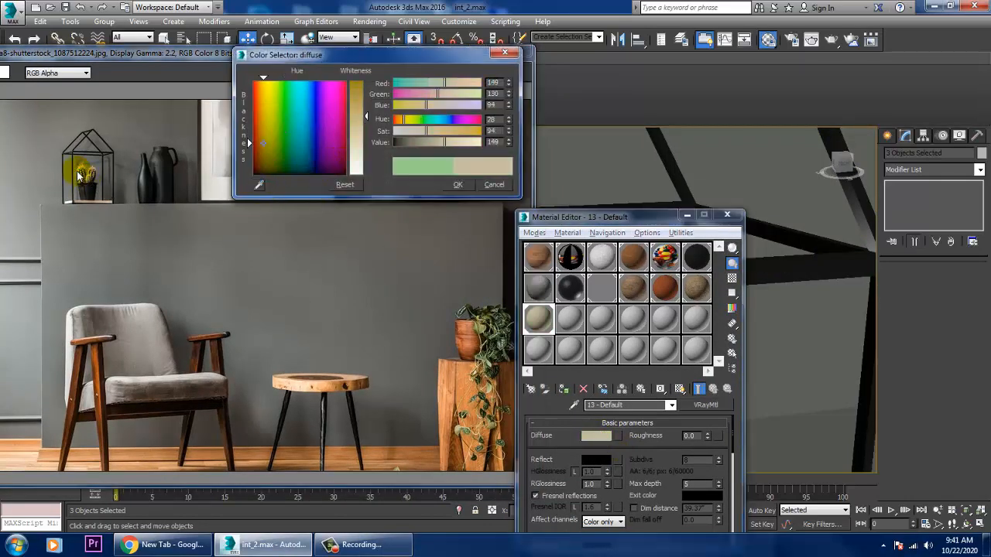
click(79, 177)
Set the cactus material's diffuse colour to a very dark green sampled from the enlarged cactus in the reference photo.
scroll(82, 178, up, 1)
scroll(199, 217, up, 2)
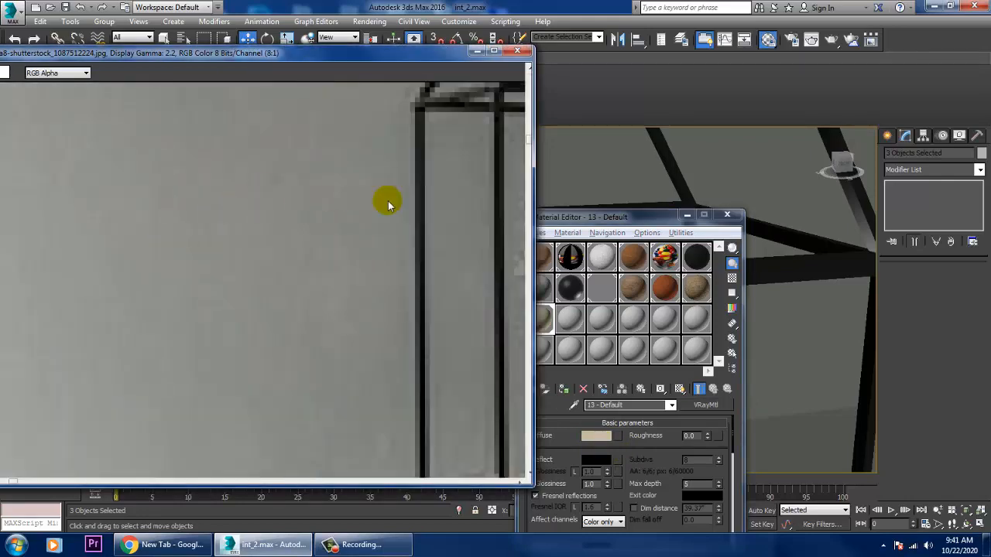
middle_drag(397, 250, 211, 249)
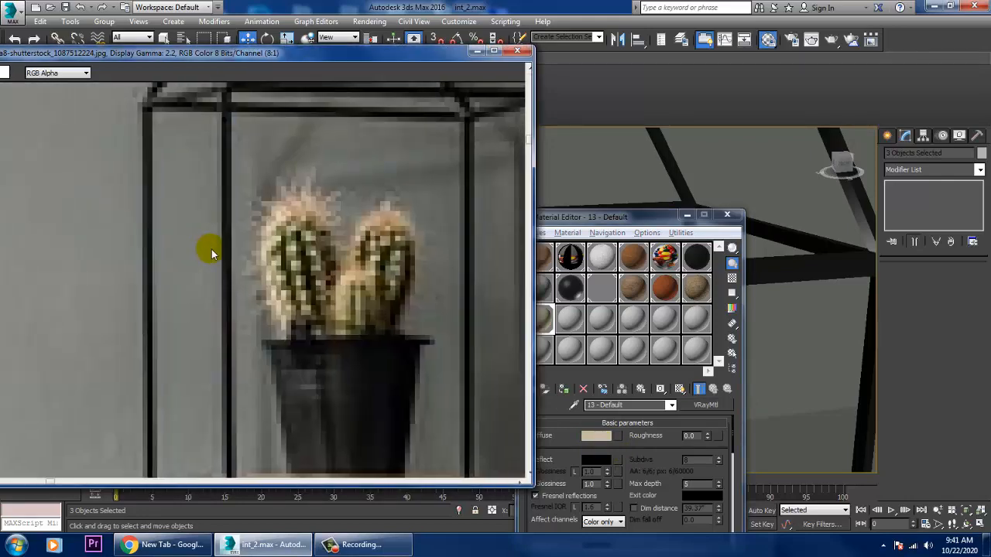
click(590, 437)
click(257, 187)
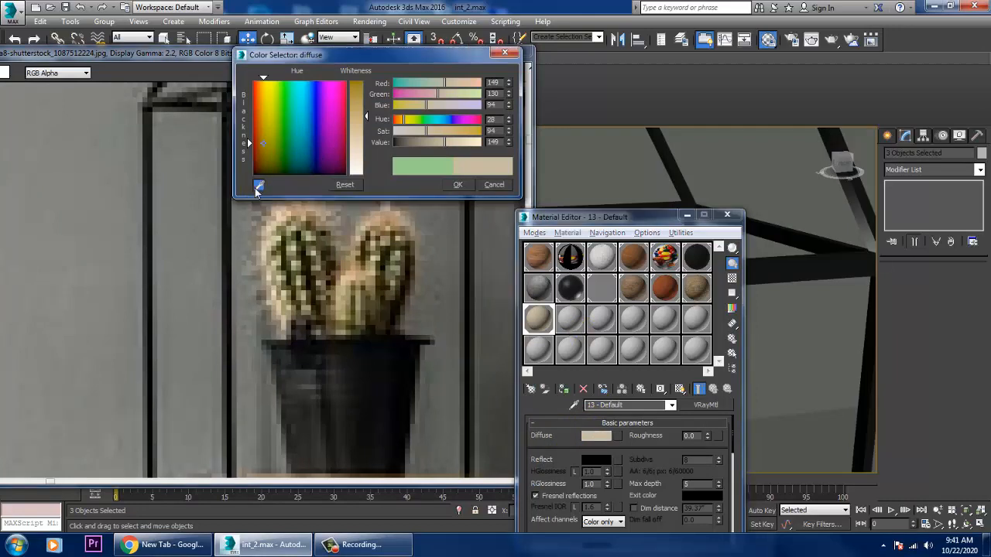
click(298, 238)
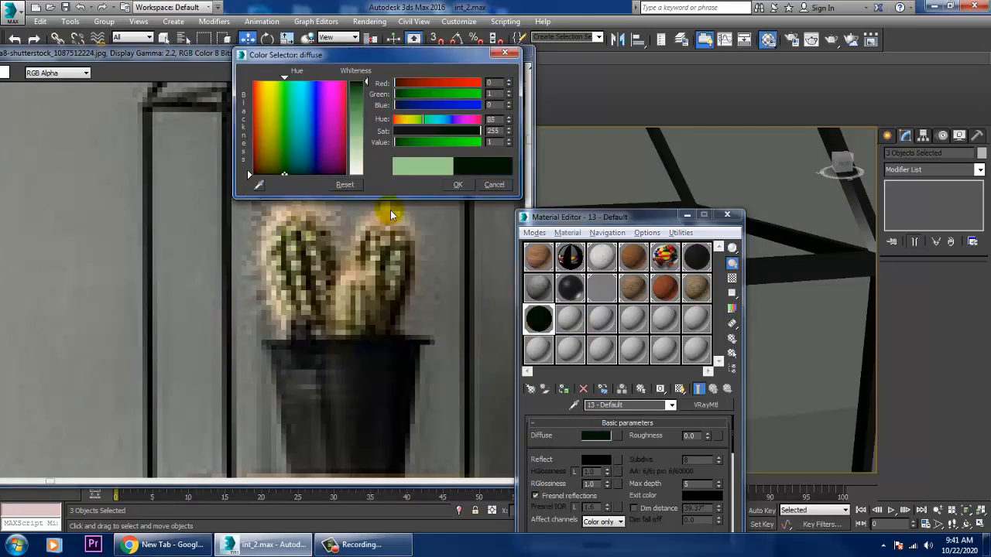
click(457, 184)
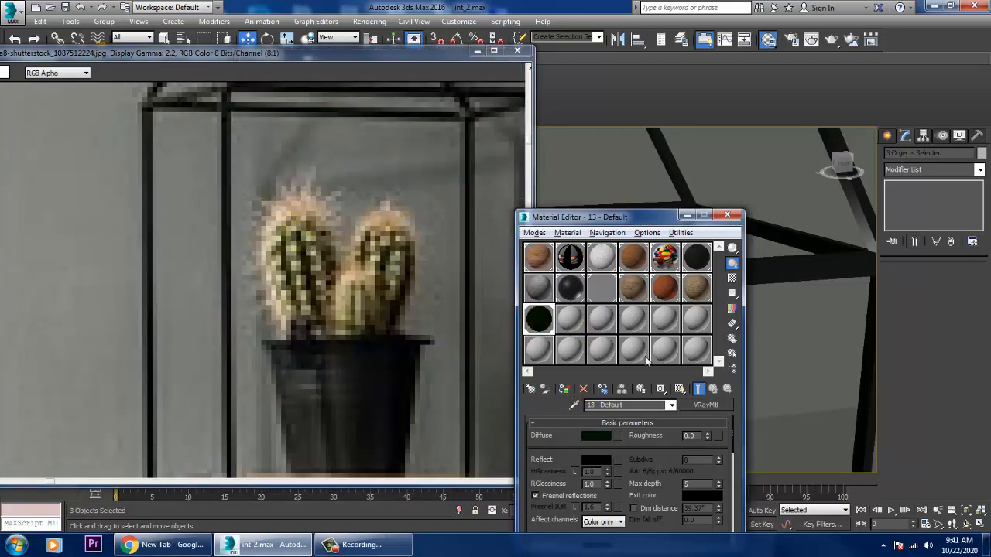
click(688, 218)
Move the reference photo window aside to uncover the scene and deselect the cactus shapes.
scroll(579, 210, down, 10)
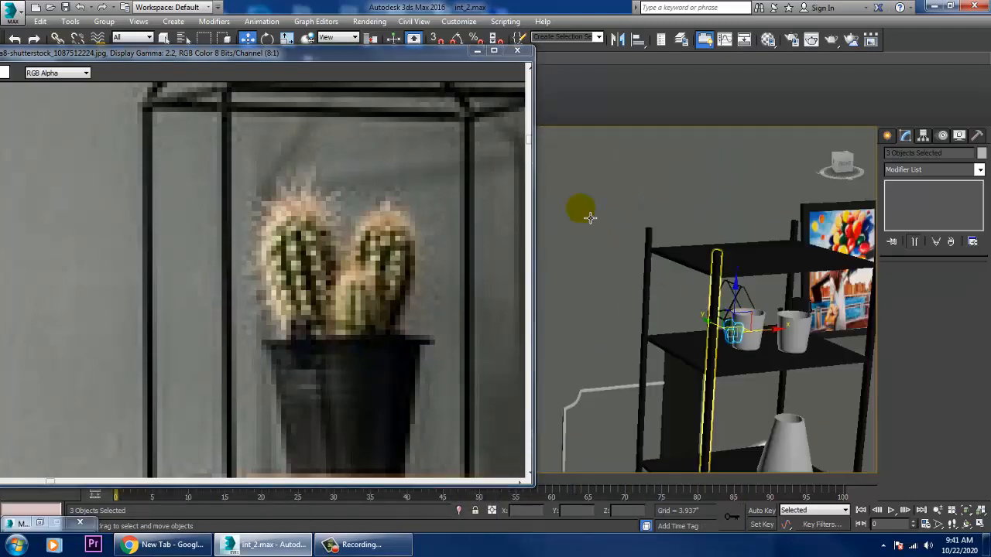
scroll(421, 264, down, 5)
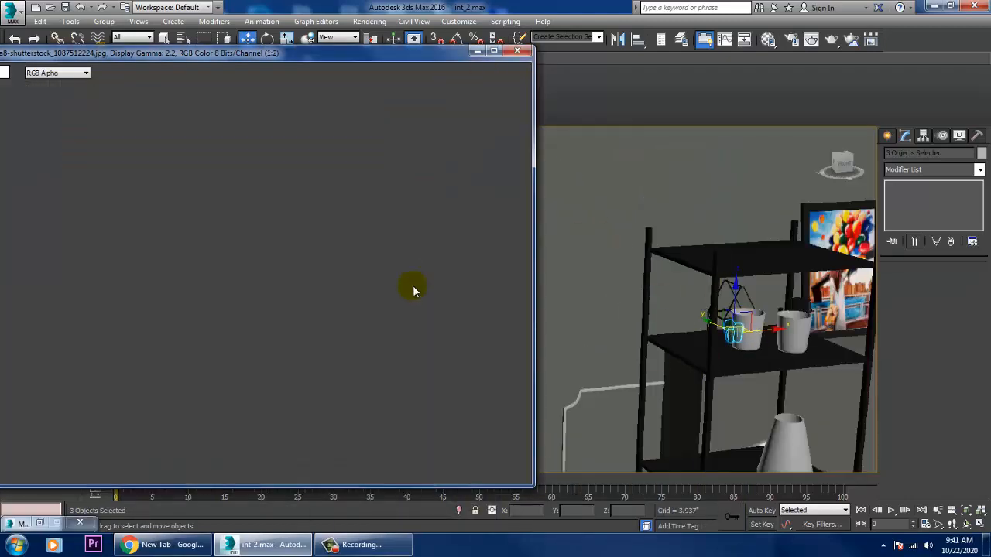
scroll(754, 340, down, 1)
middle_drag(754, 341, 743, 340)
drag(440, 54, 262, 42)
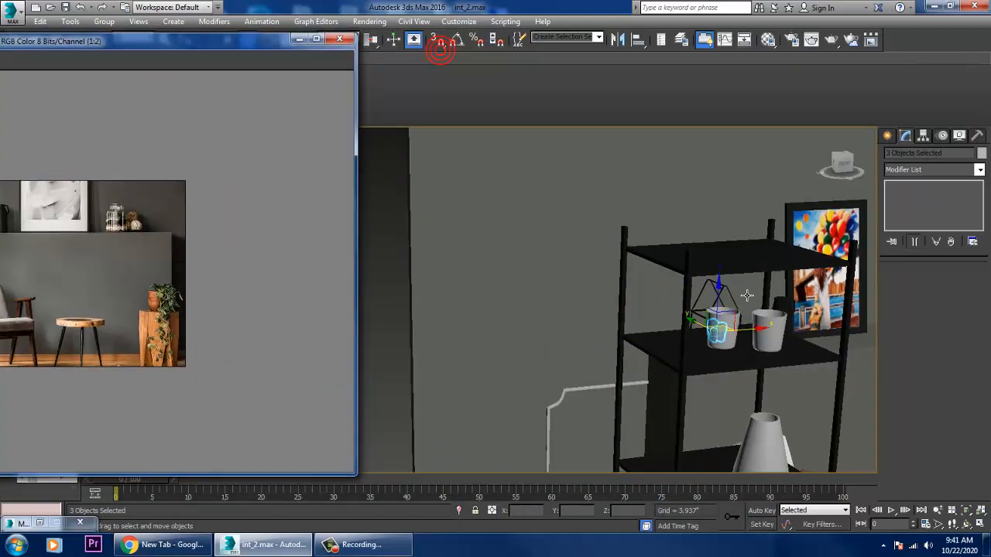
alt+middle_drag(748, 295, 731, 310)
scroll(732, 310, down, 6)
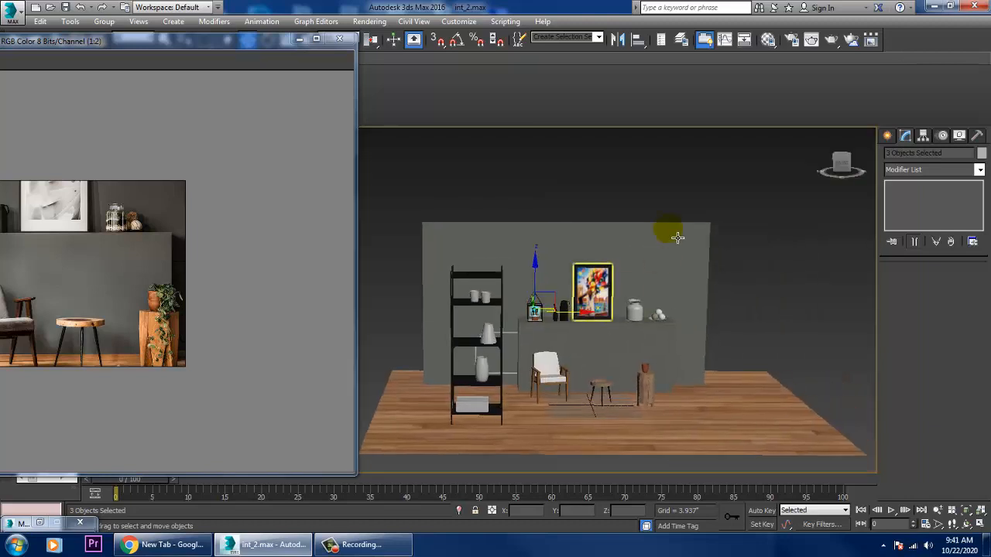
click(667, 232)
Assign the transparent glass material 09 - Default to the large jar beside the picture frame.
scroll(660, 372, up, 4)
middle_drag(663, 356, 682, 307)
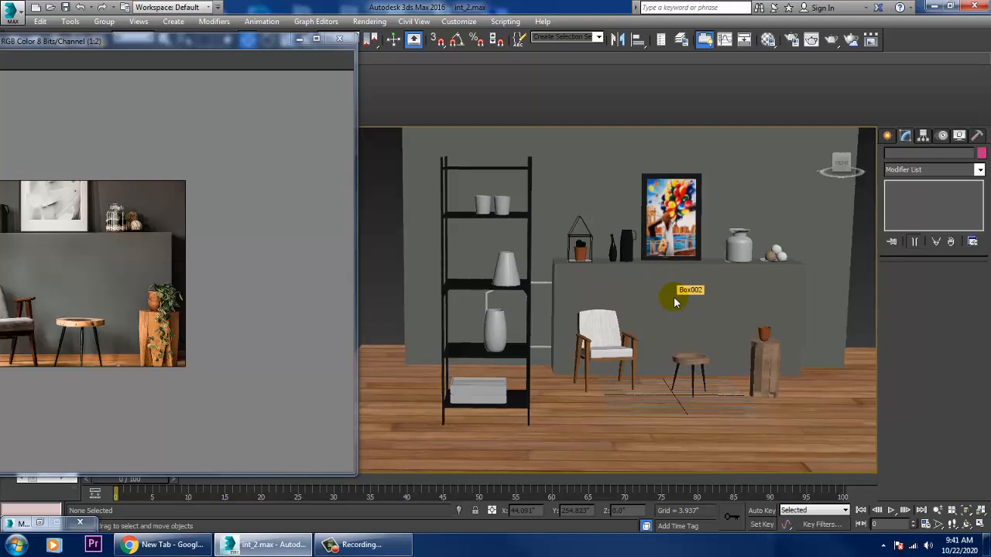
scroll(673, 302, up, 4)
middle_drag(792, 274, 758, 325)
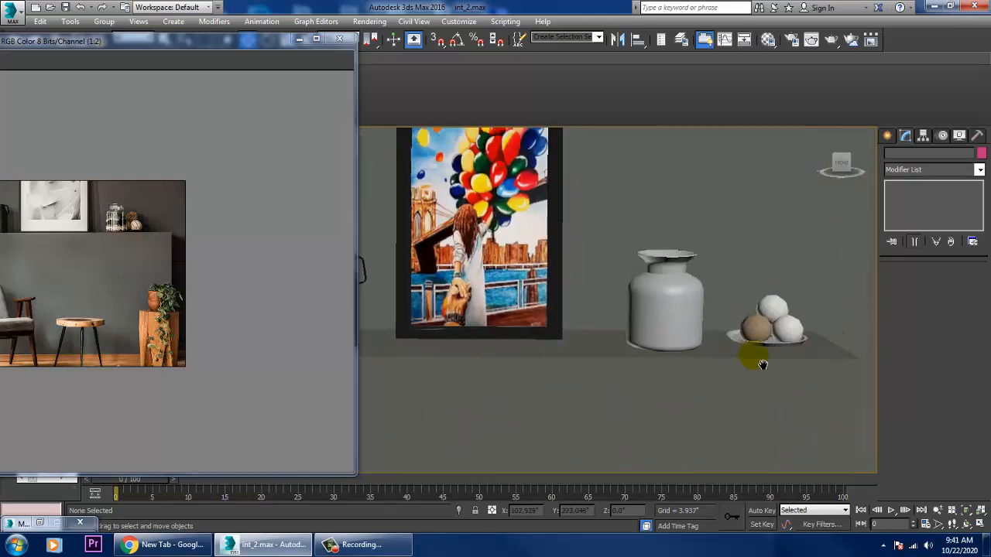
click(669, 330)
scroll(700, 325, up, 5)
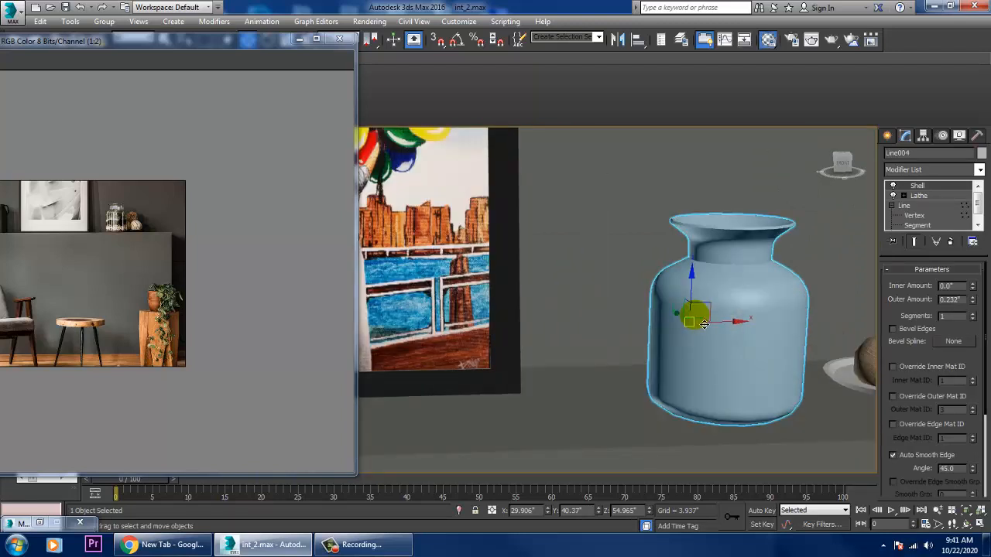
key(m)
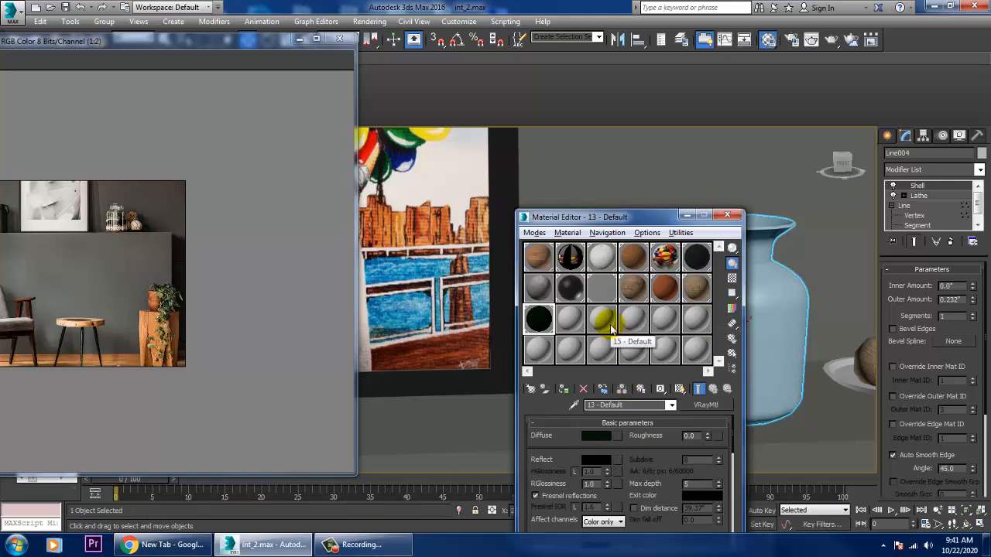
click(603, 300)
click(564, 392)
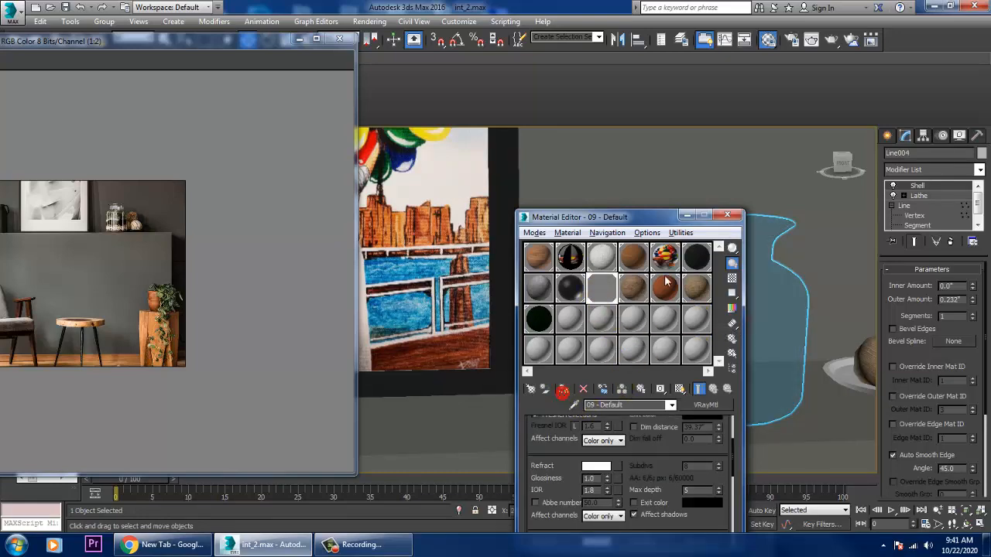
drag(639, 234, 584, 274)
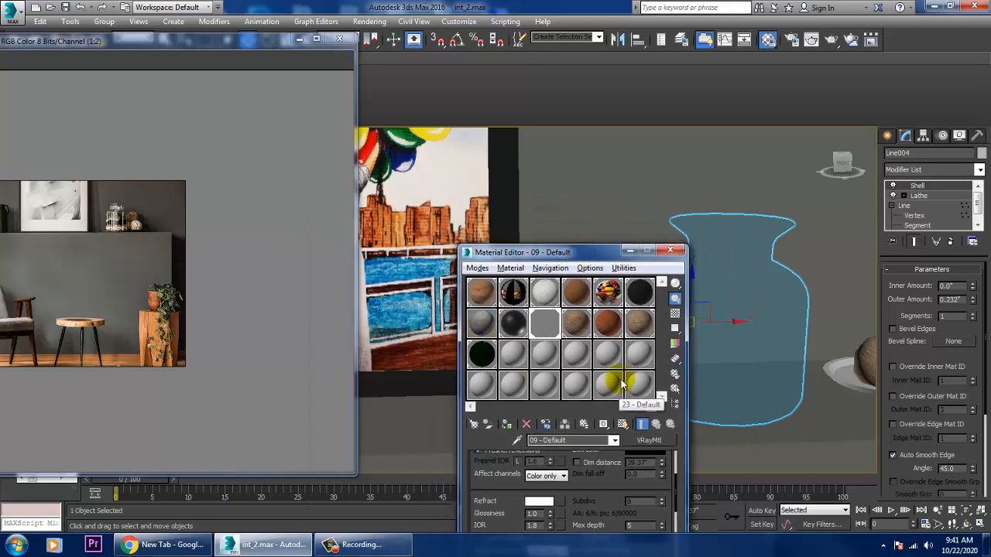
click(625, 253)
Copy the brown sphere from the plate into the glass jar and scale the copy down.
alt+middle_drag(732, 371, 661, 374)
click(558, 340)
scroll(676, 367, down, 5)
scroll(732, 367, up, 3)
scroll(741, 376, up, 3)
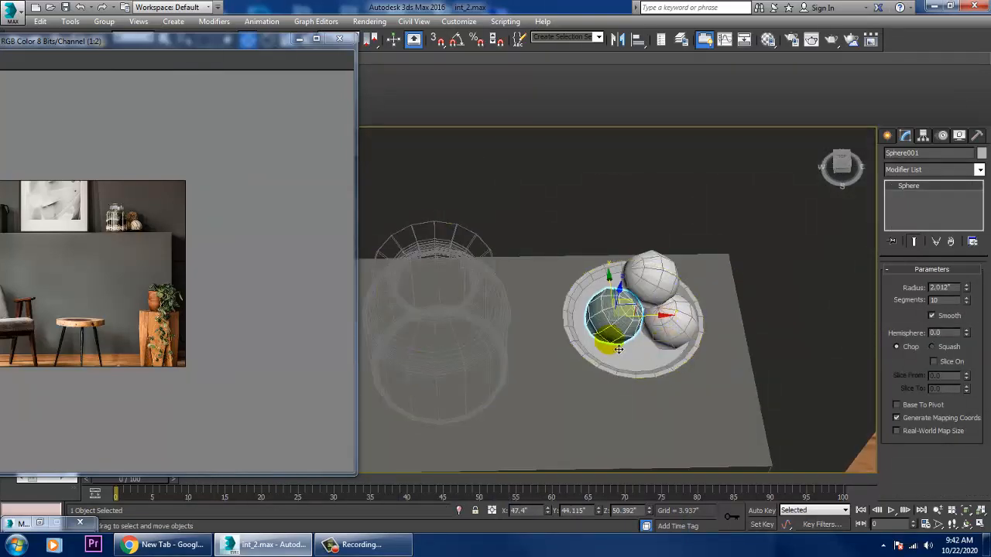
shift+drag(667, 326, 477, 328)
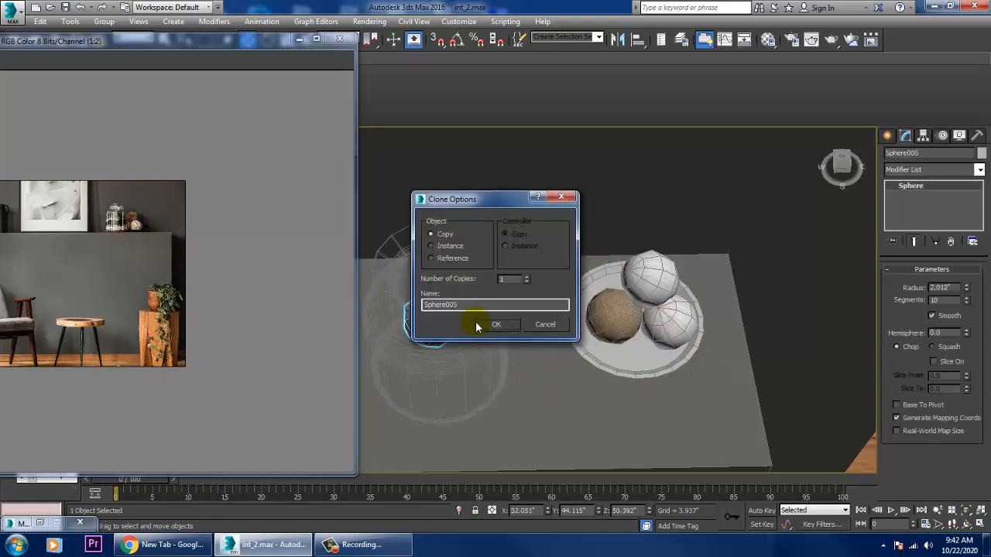
click(495, 325)
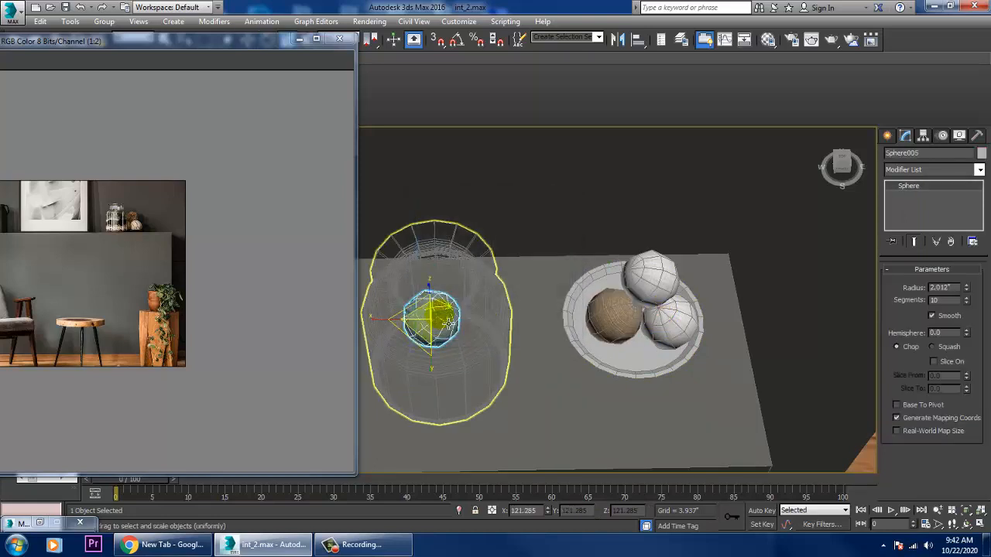
key(w)
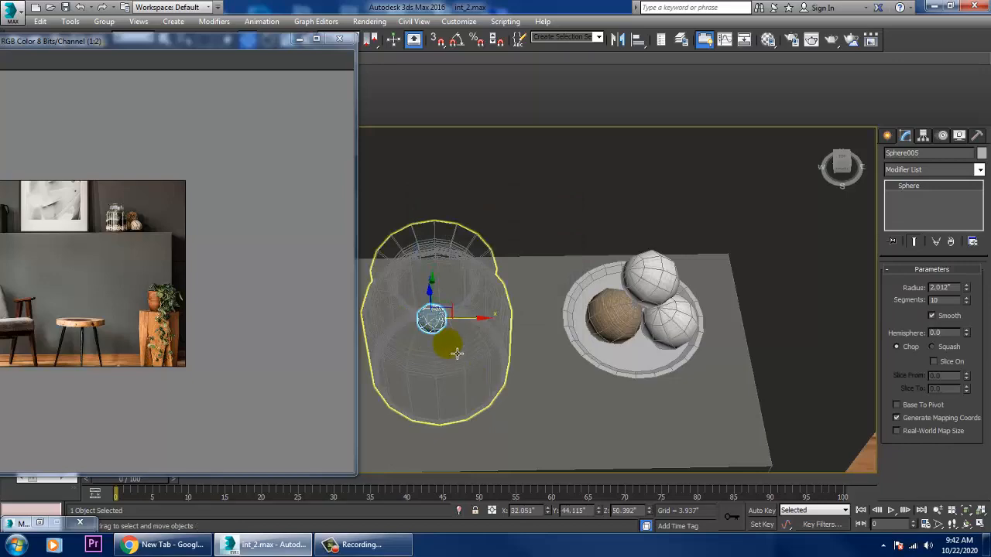
Make one copy of the small brown sphere beside the original inside the glass jar.
alt+middle_drag(448, 379, 548, 313)
shift+drag(418, 318, 421, 317)
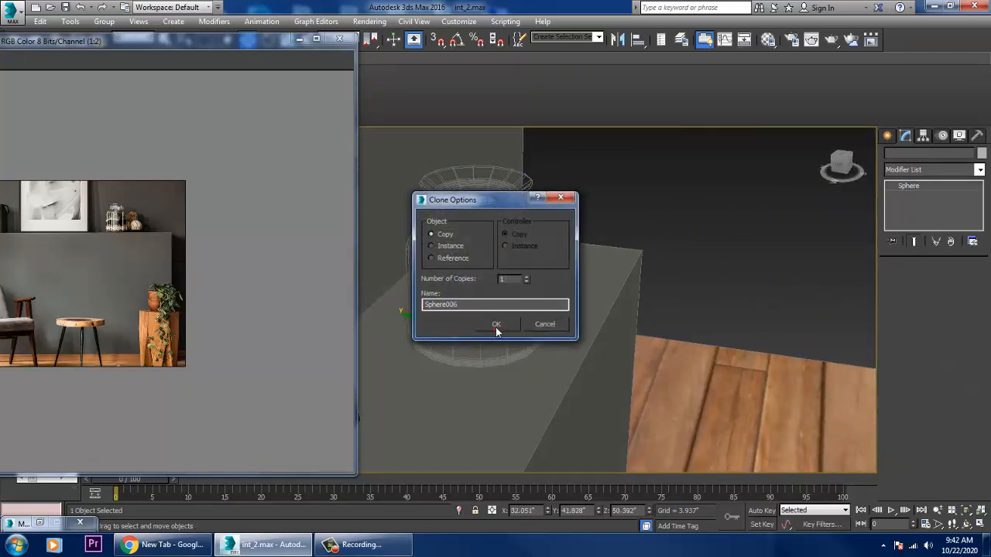
click(492, 325)
Shift the copied sphere sideways and make two more copies of it along the X axis inside the jar.
alt+middle_drag(507, 324, 453, 325)
scroll(457, 326, up, 4)
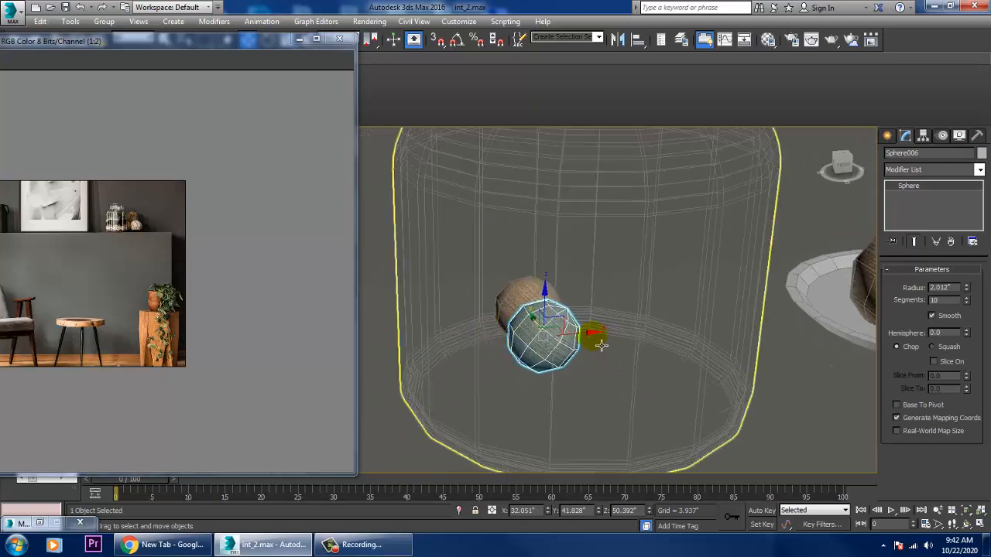
mouse_move(592, 341)
mouse_down()
mouse_move(529, 349)
mouse_move(636, 346)
mouse_up()
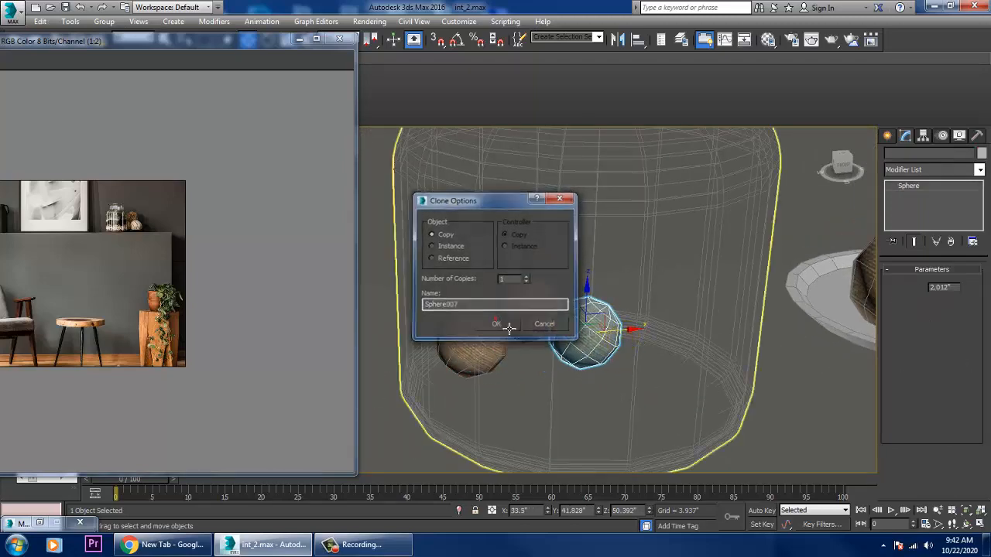
click(495, 325)
key(e)
key(w)
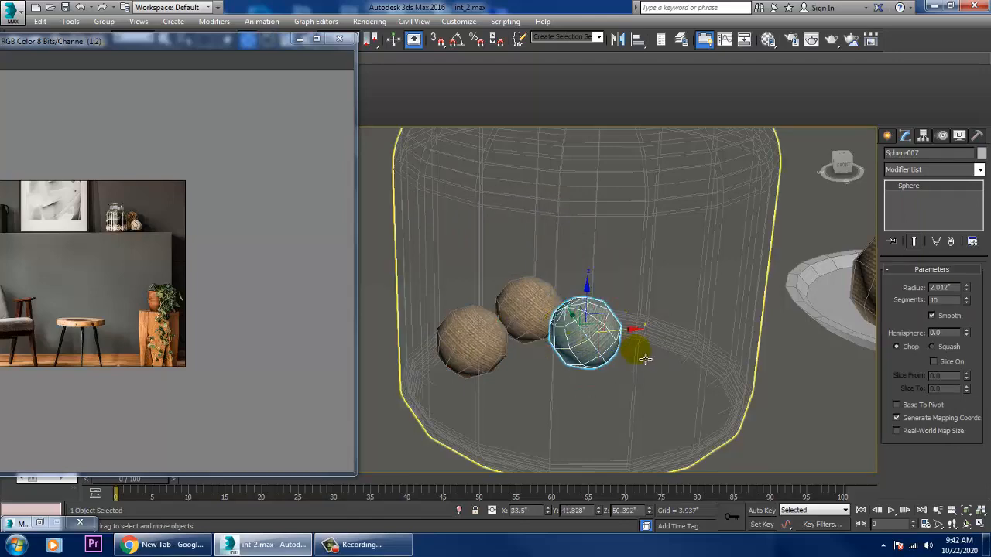
shift+drag(625, 334, 699, 330)
click(496, 324)
Select the four small spheres in the jar and copy them together to the empty half of its floor.
alt+middle_drag(496, 324, 582, 360)
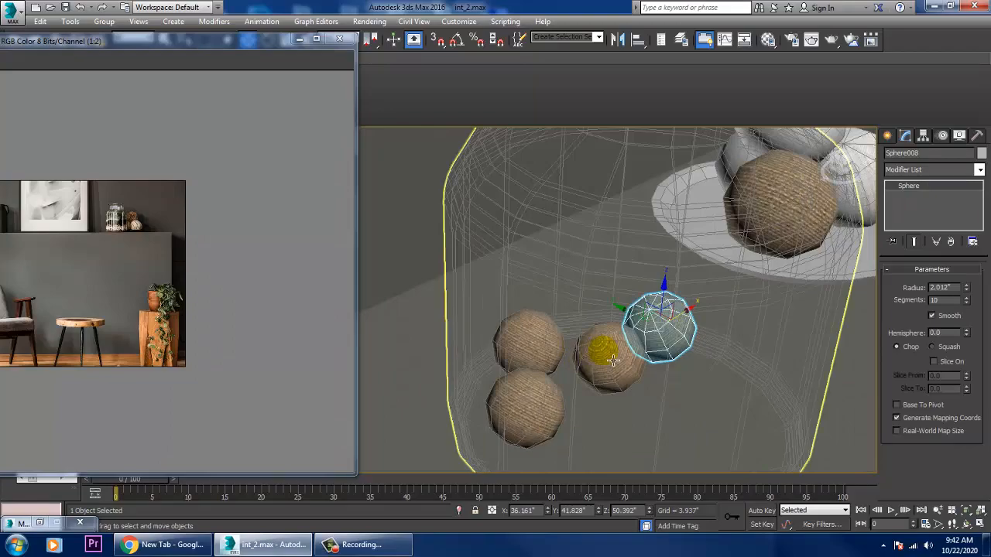
ctrl+click(612, 371)
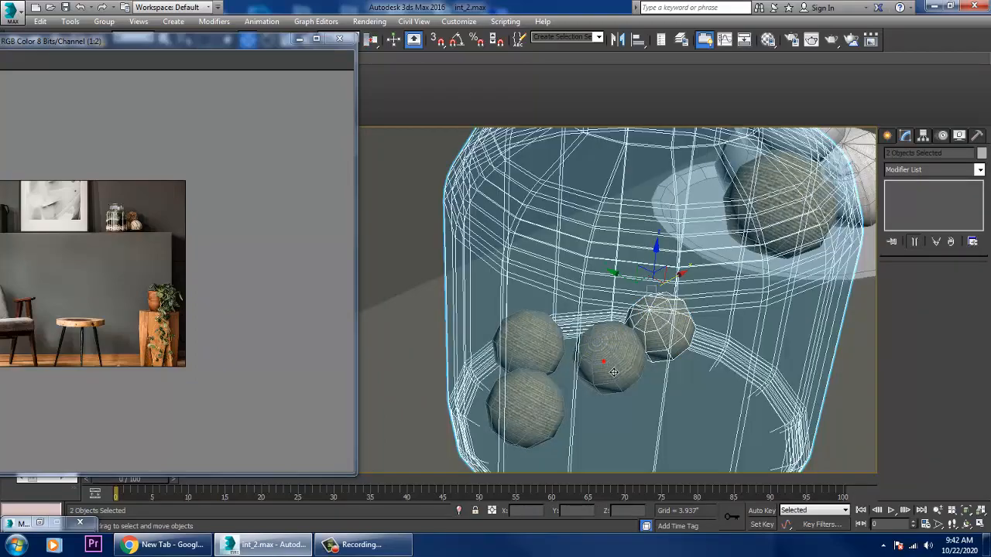
alt+middle_drag(613, 372, 554, 311)
click(608, 306)
ctrl+click(682, 307)
ctrl+click(556, 225)
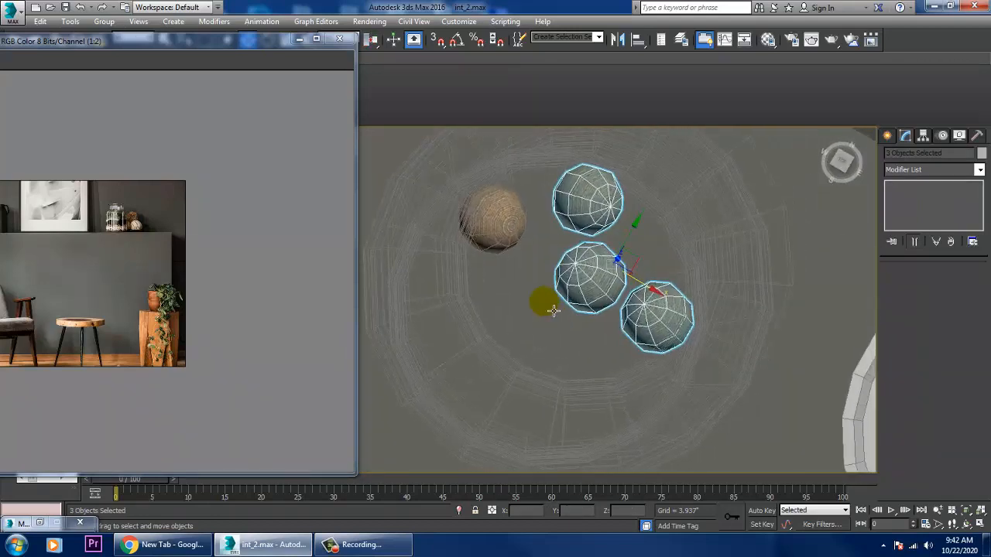
ctrl+click(514, 248)
shift+drag(609, 223, 546, 326)
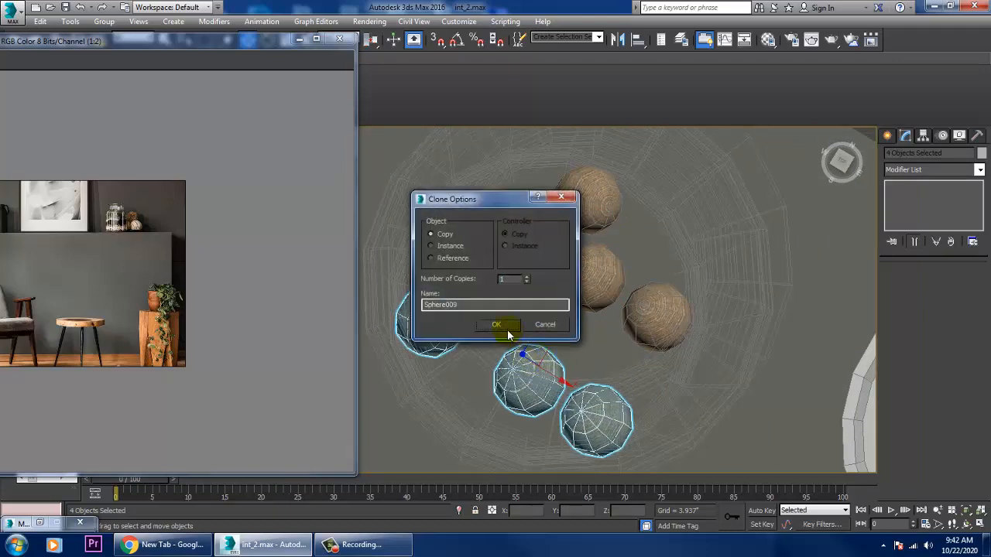
click(496, 325)
Rotate the four newly copied spheres slightly to vary their arrangement inside the jar.
key(e)
drag(533, 410, 550, 406)
key(w)
scroll(549, 406, down, 5)
alt+middle_drag(549, 405, 666, 310)
scroll(524, 353, up, 5)
Rotate one of the inner small spheres in the jar by about 35 degrees around the Y axis.
click(504, 349)
scroll(656, 359, up, 5)
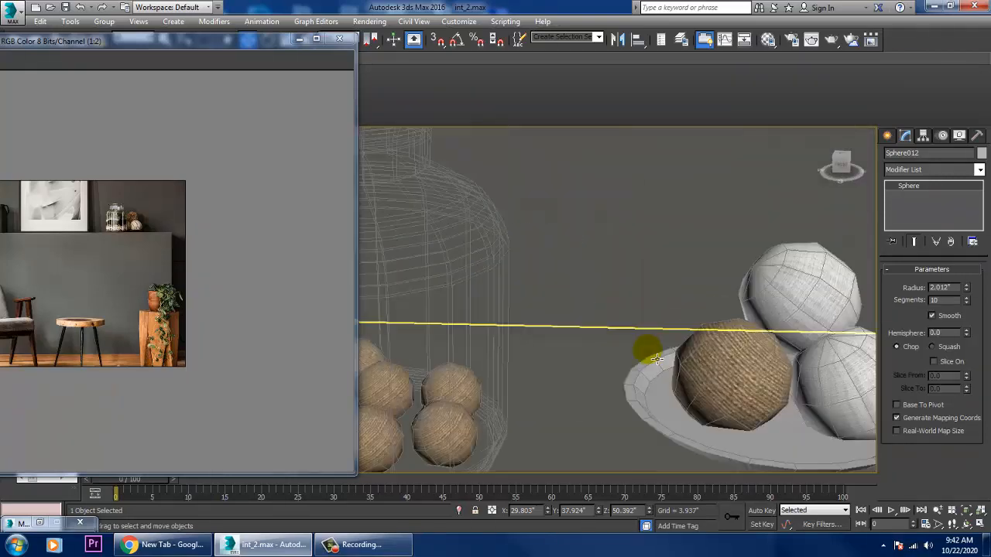
scroll(614, 347, down, 5)
scroll(614, 348, up, 5)
alt+middle_drag(585, 372, 588, 434)
click(449, 300)
click(494, 253)
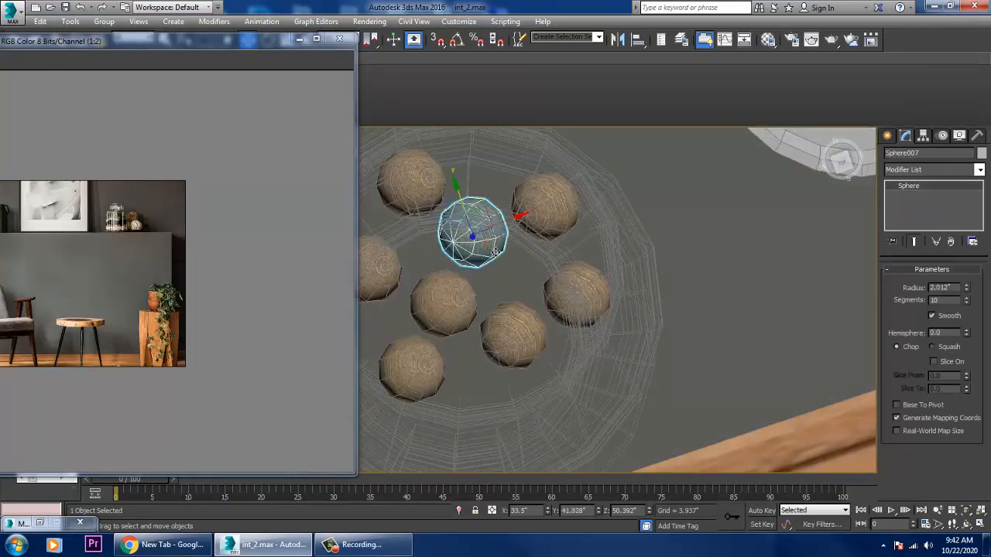
key(e)
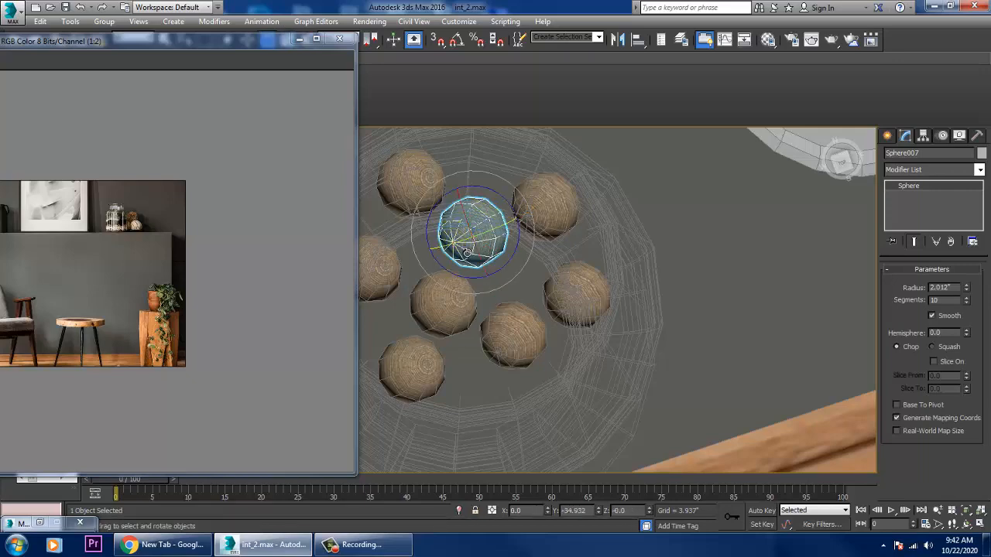
Select all eight small spheres in the jar and copy them upward as a second layer.
alt+middle_drag(518, 262, 449, 299)
ctrl+click(449, 300)
alt+middle_drag(534, 350, 571, 270)
ctrl+click(521, 204)
alt+middle_drag(521, 204, 409, 188)
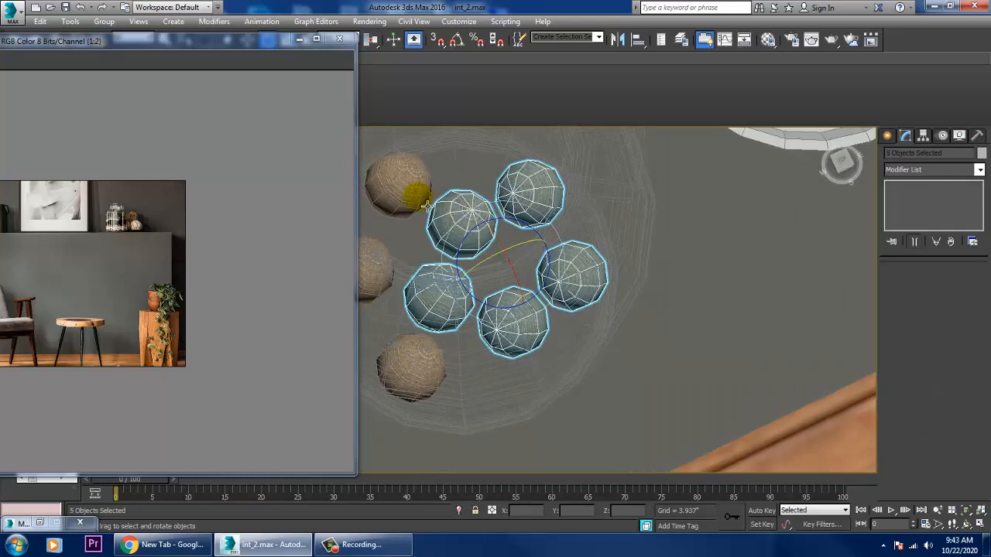
ctrl+click(409, 188)
ctrl+click(388, 266)
alt+middle_drag(388, 266, 562, 266)
alt+click(400, 238)
scroll(392, 261, down, 8)
ctrl+click(562, 265)
scroll(562, 265, up, 5)
scroll(569, 387, down, 3)
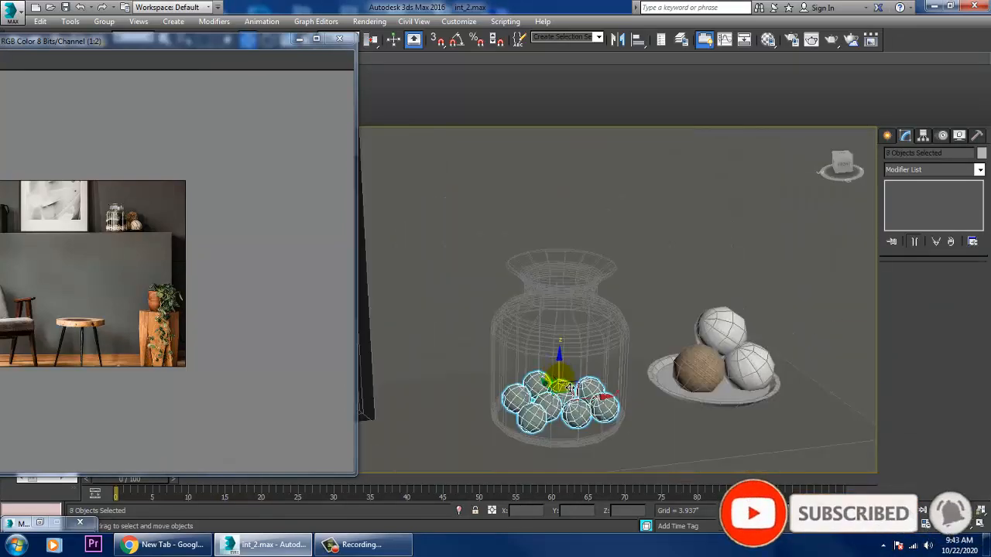
shift+drag(570, 382, 570, 356)
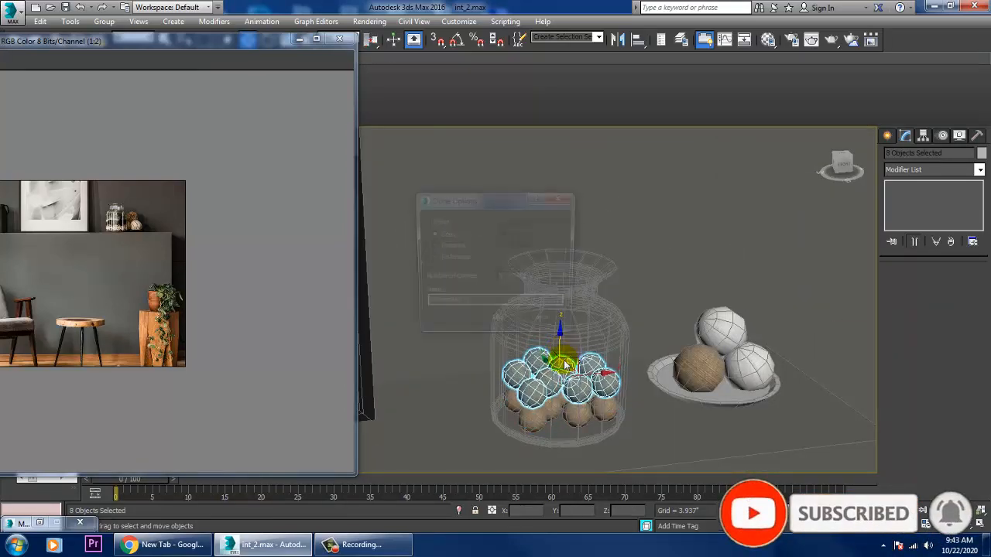
click(496, 325)
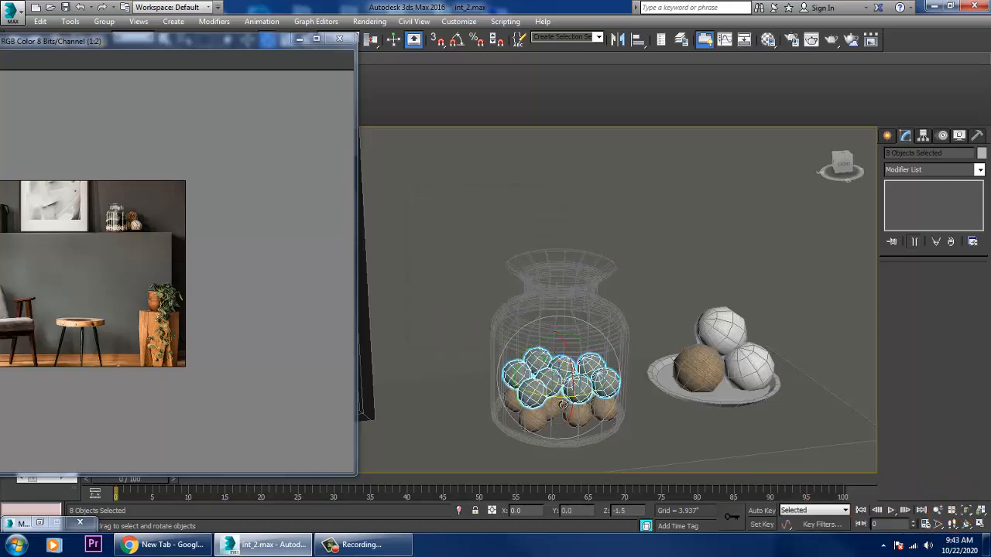
Copy the second sphere layer upward as a third layer and rotate it about 43 degrees around the Z axis.
key(w)
drag(559, 343, 569, 313)
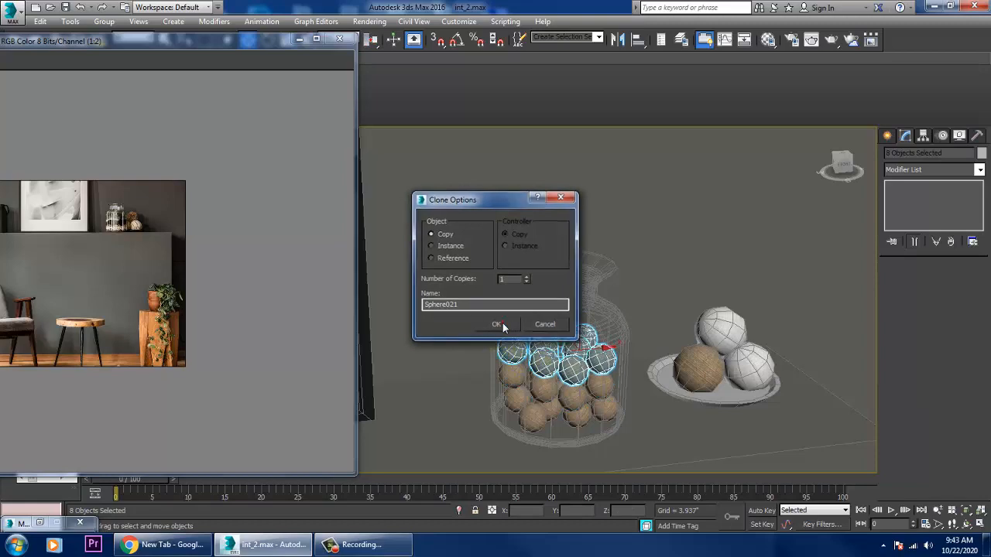
click(500, 324)
key(e)
drag(558, 377, 597, 354)
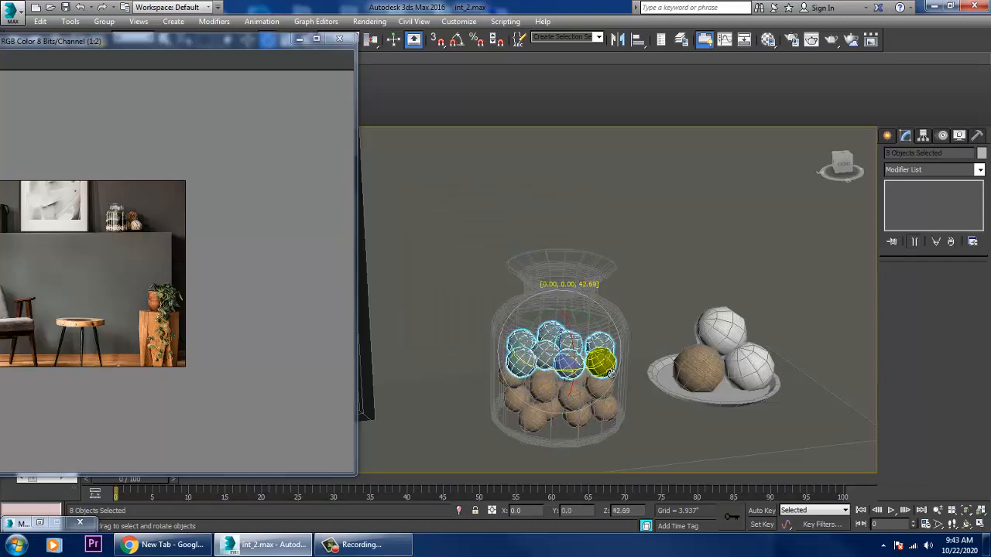
Deselect the spheres and move the reference photo window to uncover more of the photo.
scroll(596, 354, down, 5)
key(ctrl+d)
scroll(699, 340, up, 4)
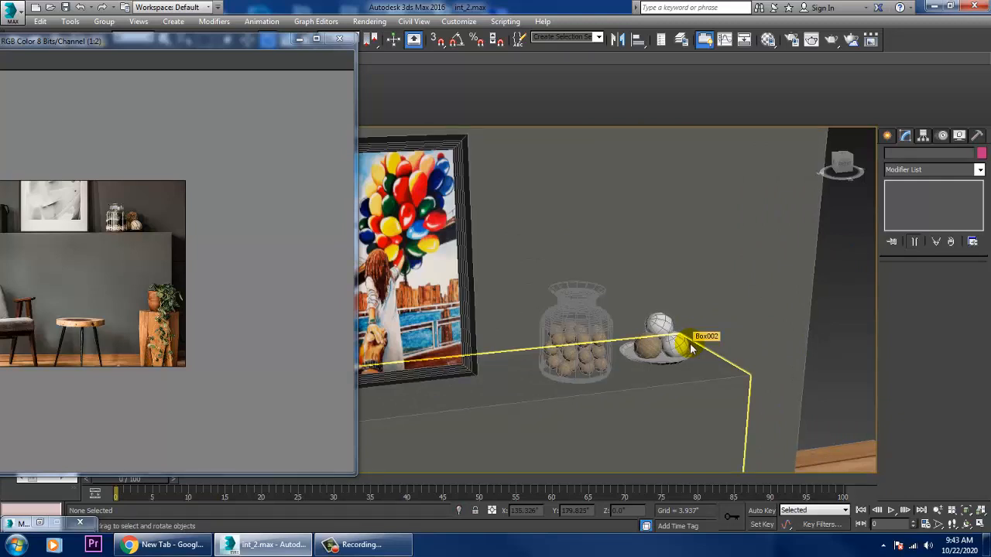
scroll(689, 343, down, 5)
alt+middle_drag(690, 343, 743, 351)
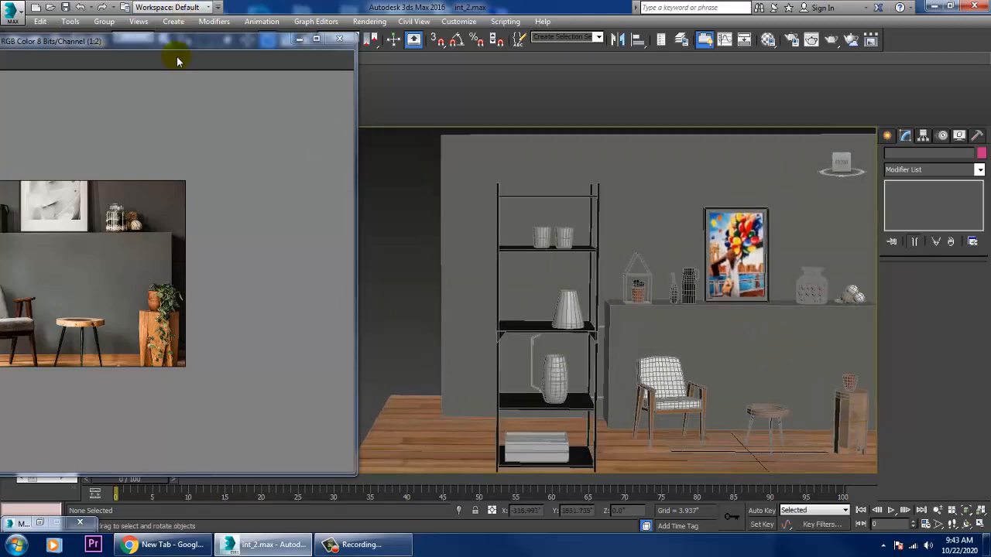
drag(176, 47, 319, 28)
Select both parts of the box on the lowest shelf and change material 14 - Default to VRayMtl.
middle_drag(721, 364, 658, 366)
click(639, 338)
key(z)
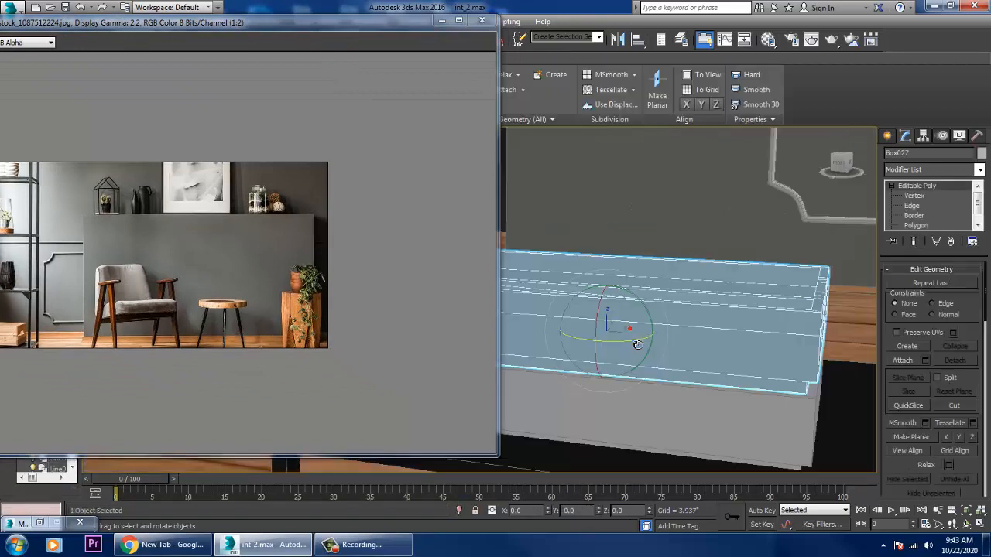
scroll(658, 411, down, 10)
key(w)
key(z)
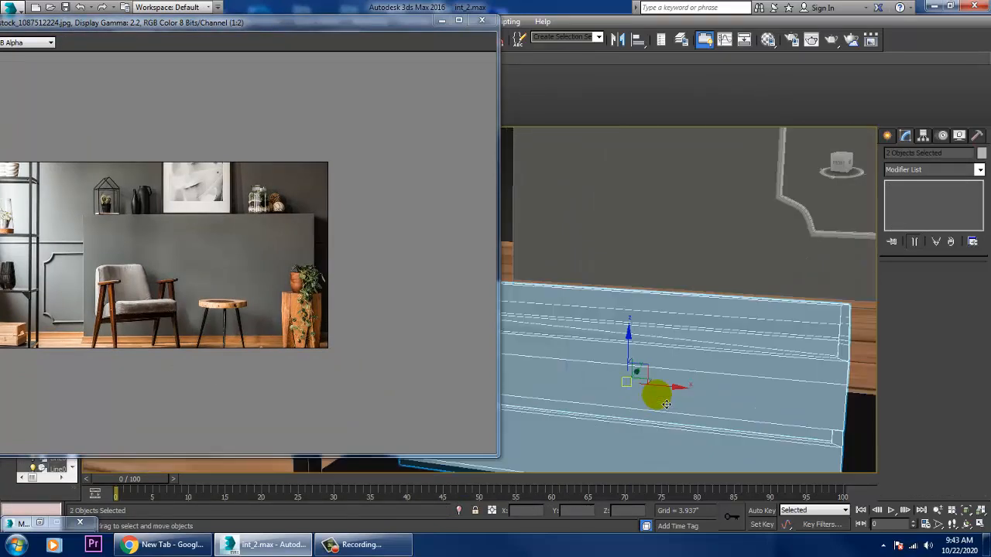
key(m)
click(514, 352)
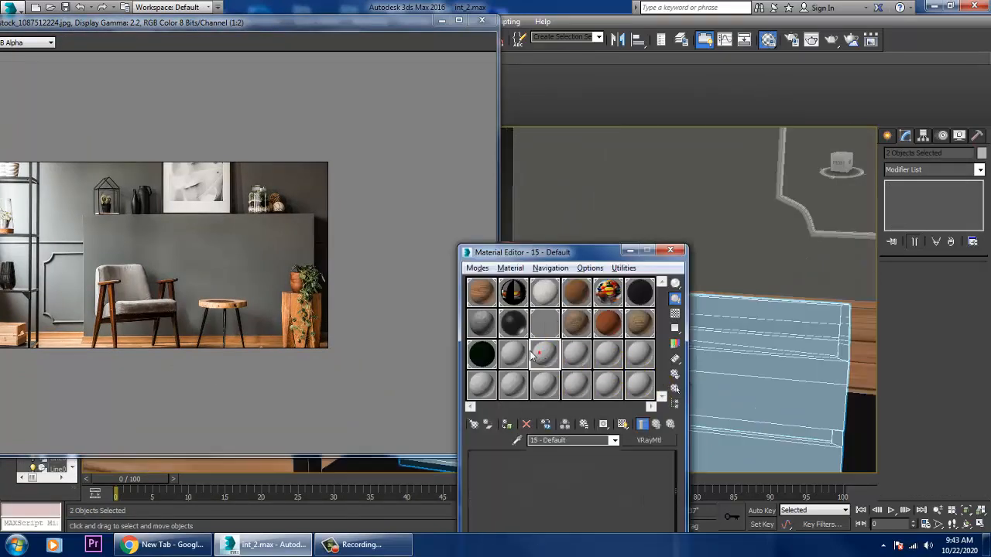
click(652, 441)
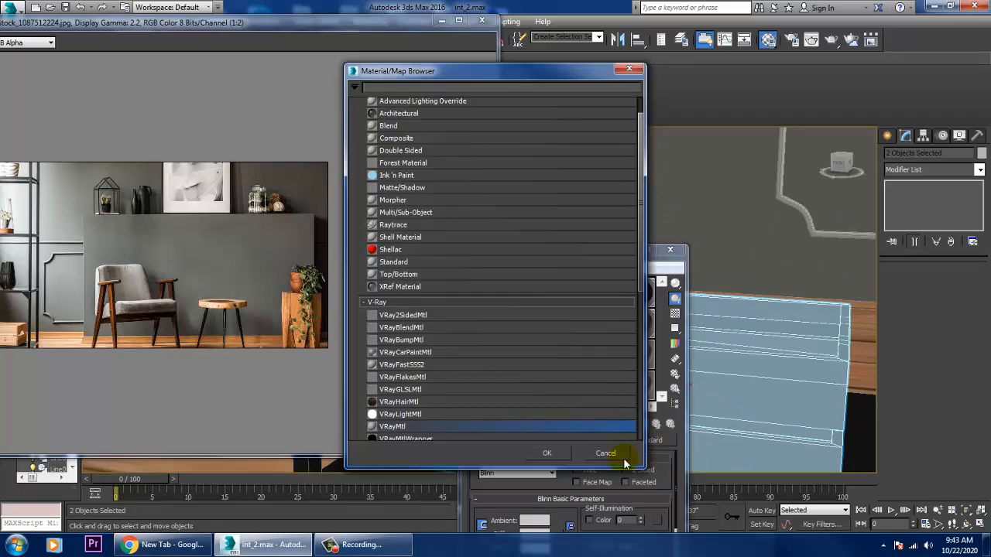
double_click(409, 426)
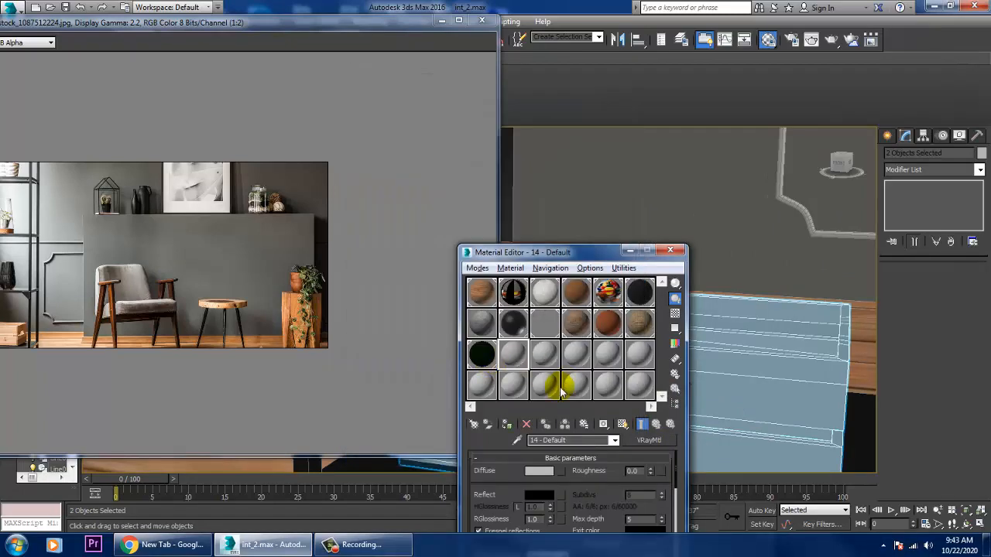
Load the bitmap wood _texture3177 as the diffuse map of 14 - Default and show it on the shelf box.
click(550, 472)
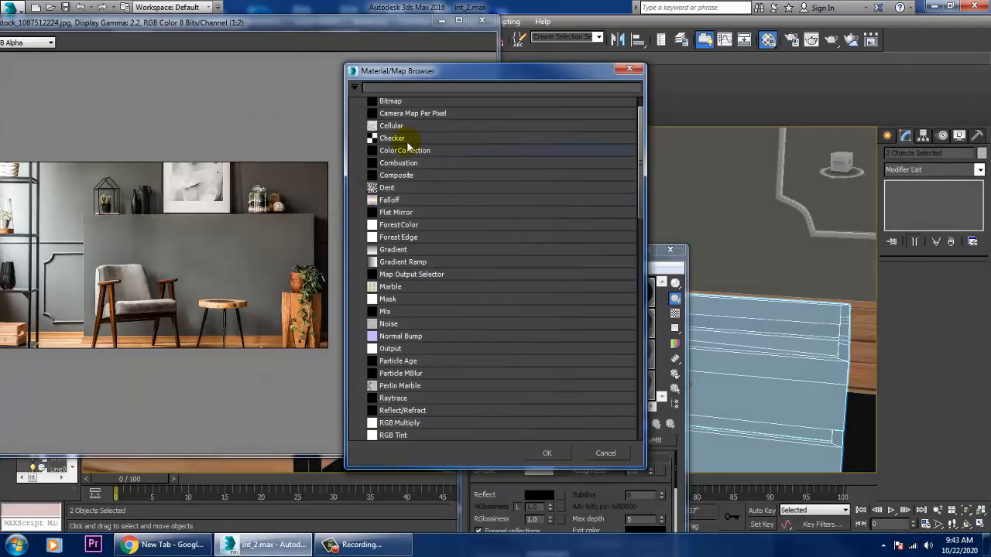
double_click(391, 102)
click(128, 106)
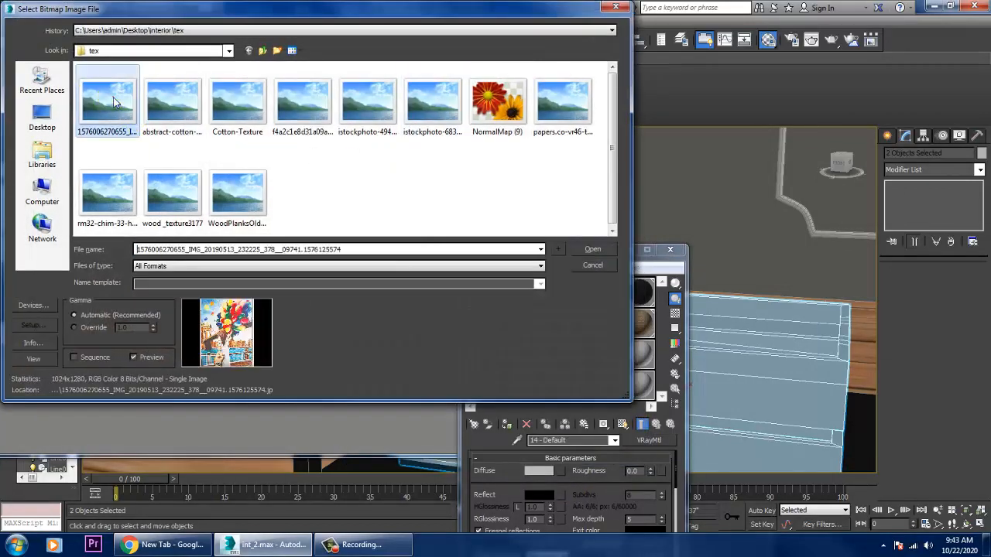
click(171, 107)
click(253, 117)
click(309, 117)
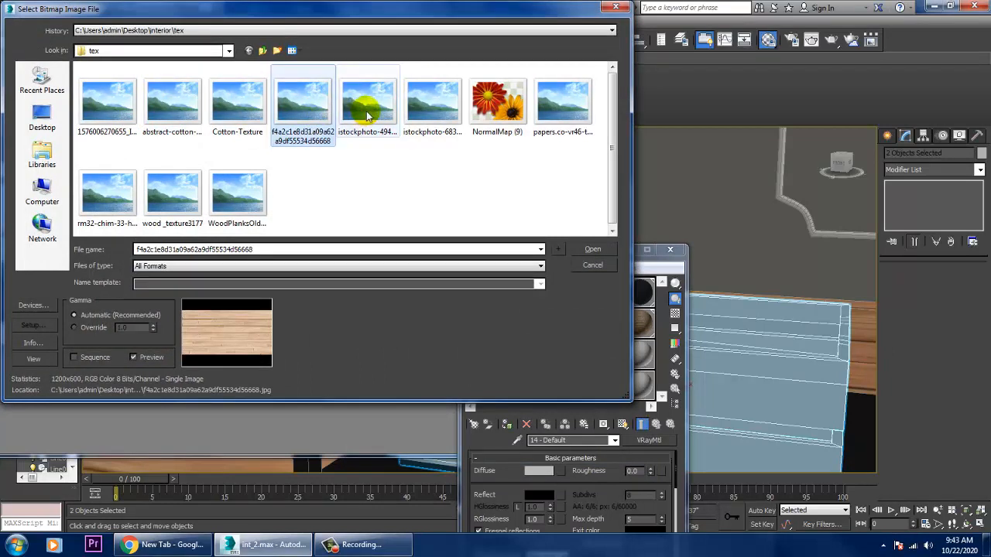
click(365, 111)
click(435, 114)
click(498, 104)
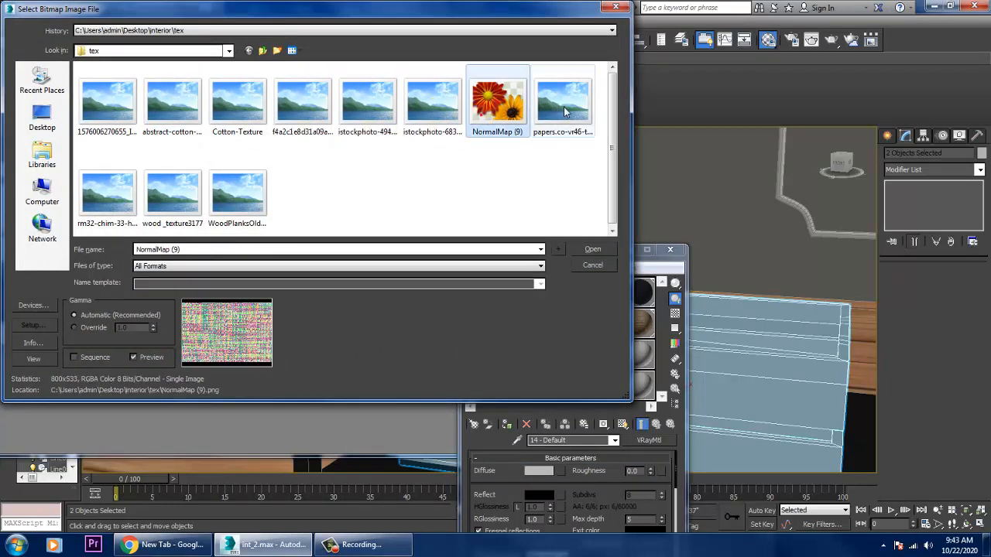
click(562, 105)
click(218, 200)
click(185, 201)
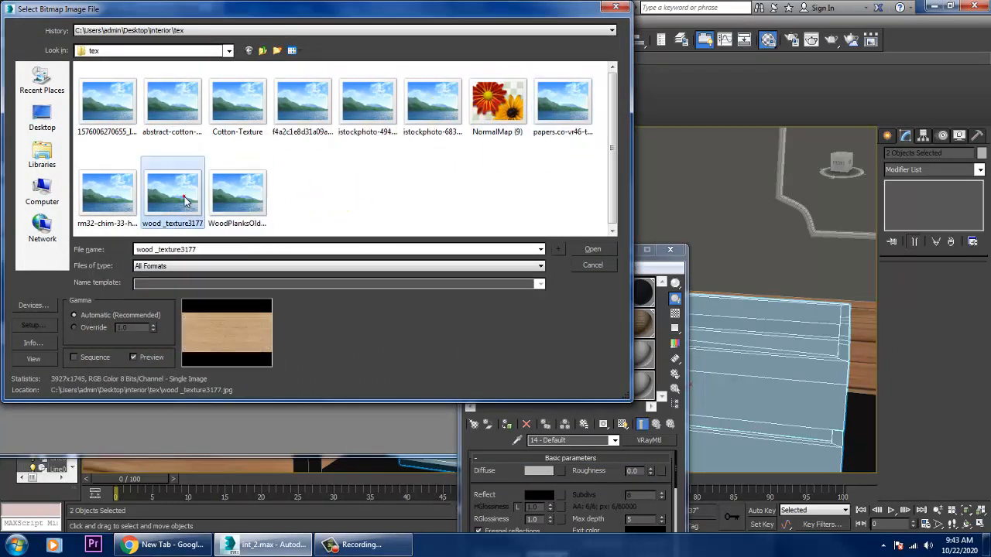
double_click(186, 201)
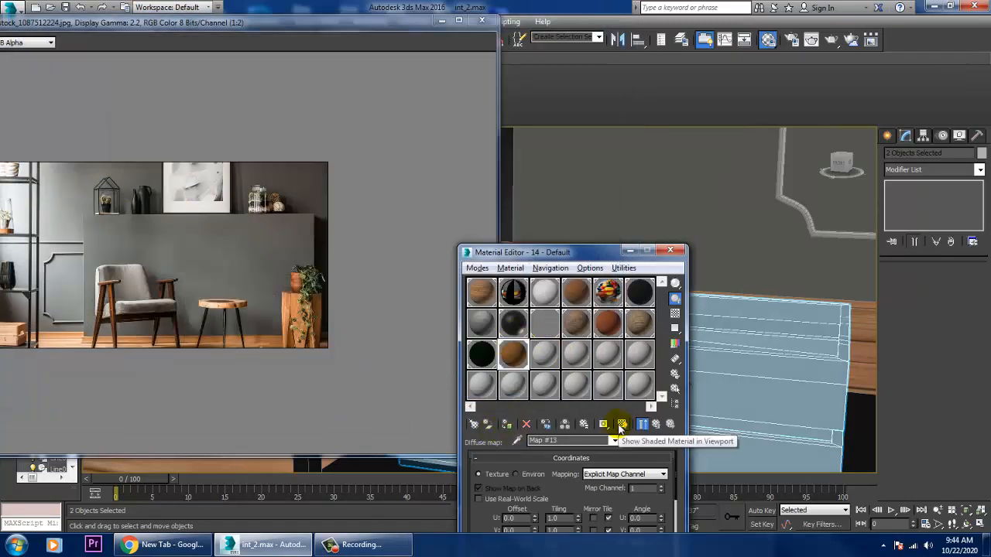
click(622, 425)
click(631, 252)
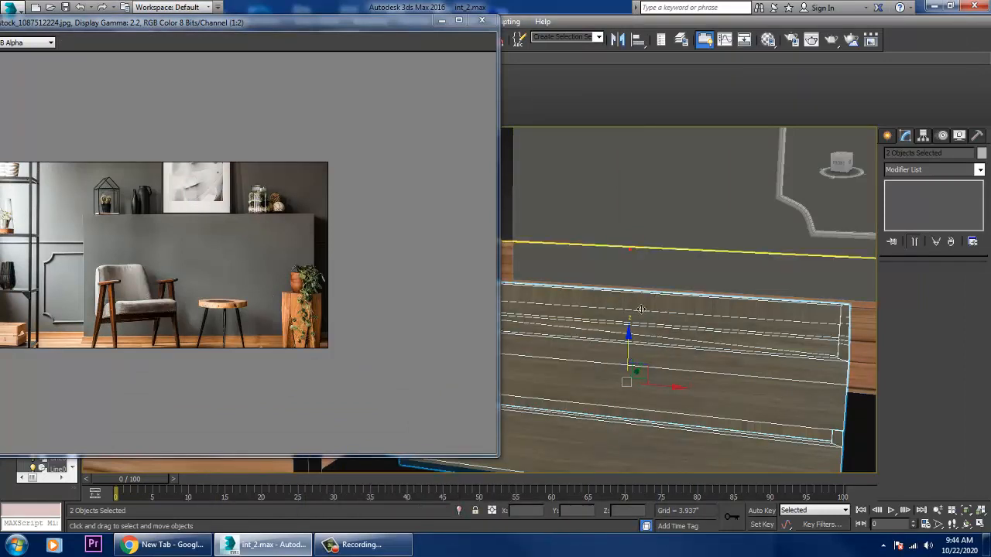
Add a UVW Map modifier with Box mapping to both parts of the shelf box.
click(980, 169)
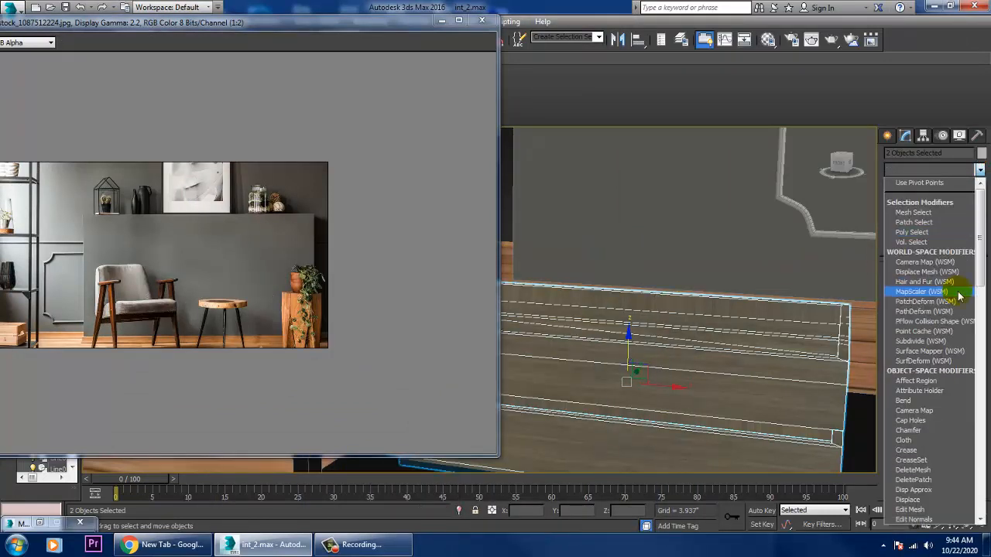
text(u)
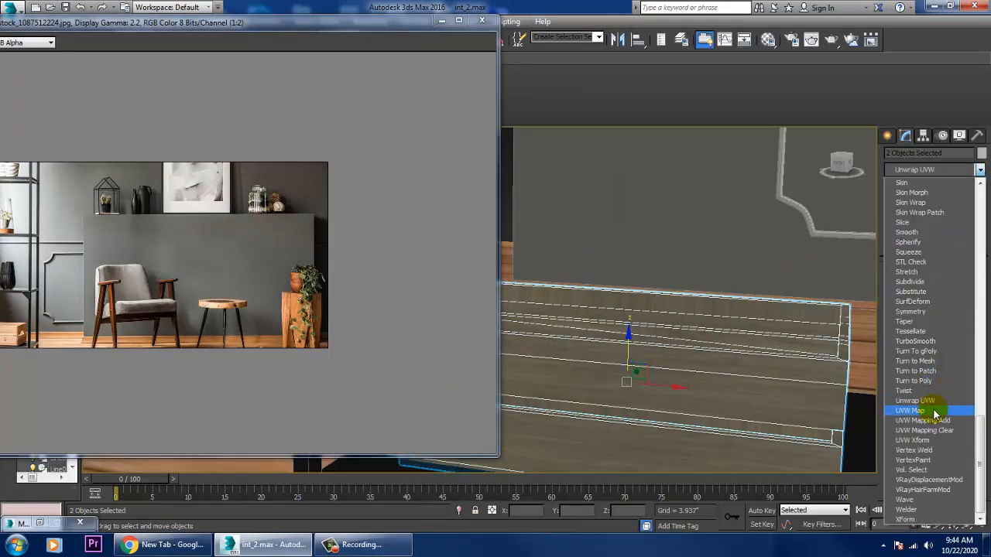
click(935, 412)
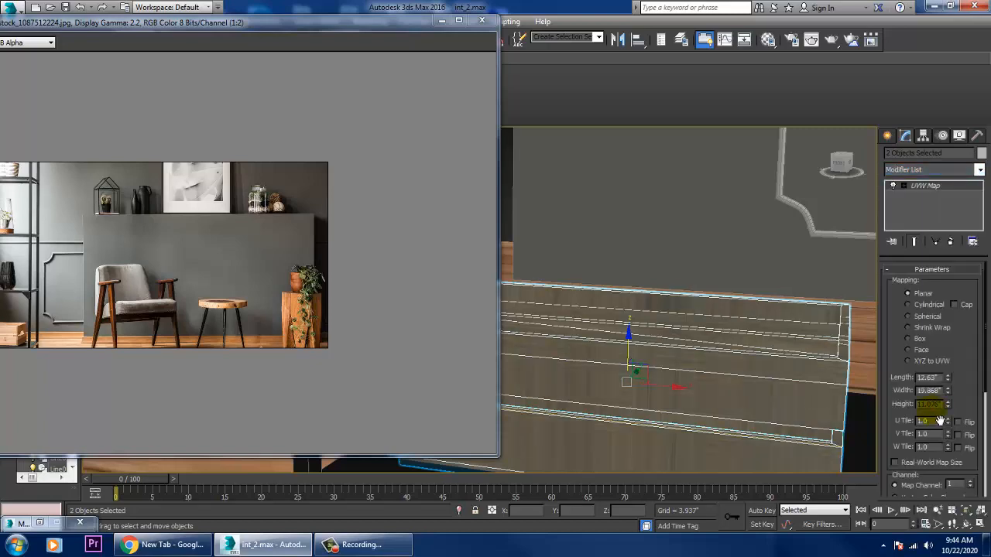
scroll(764, 348, down, 8)
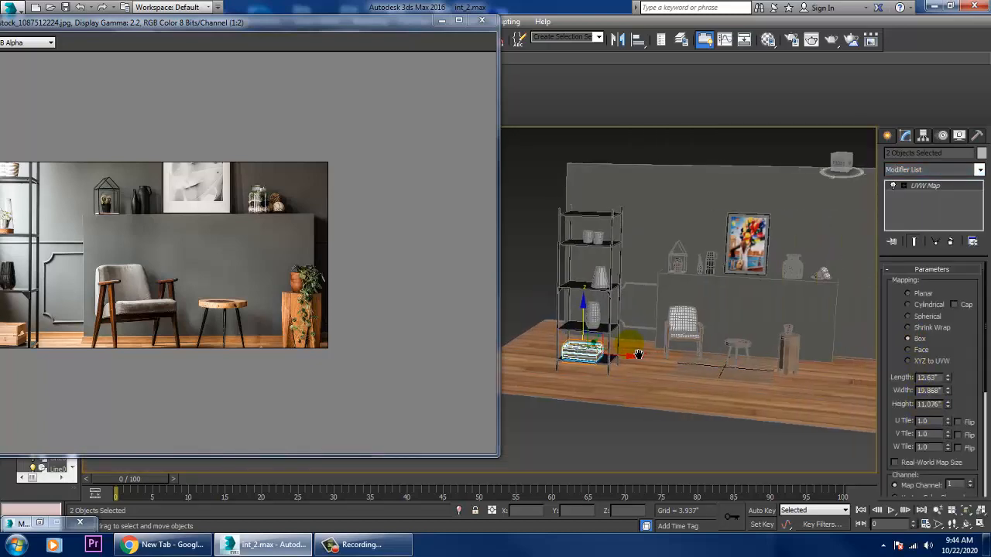
Deselect the shelf box, check its wood texture without edged faces, and minimize the reference photo window.
click(724, 425)
scroll(696, 348, up, 10)
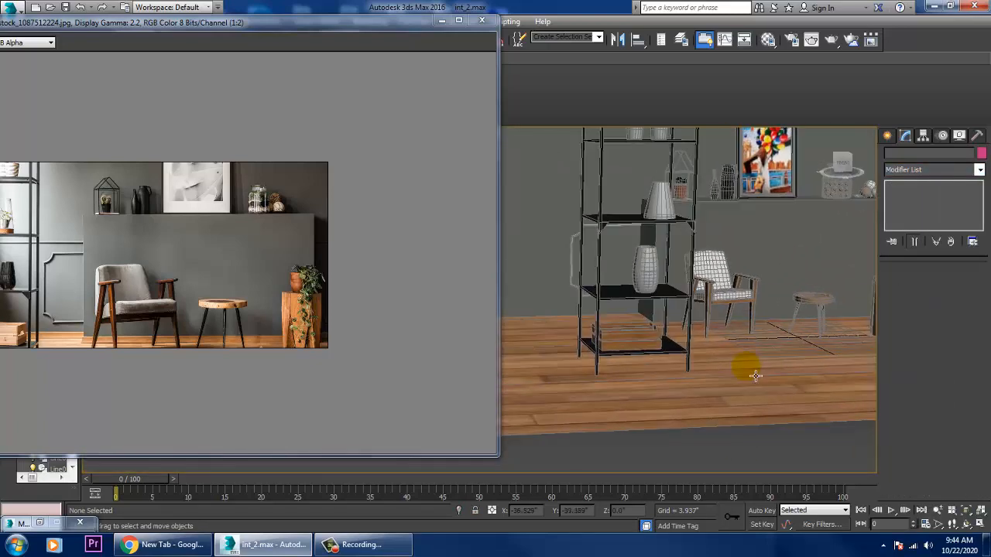
alt+middle_drag(684, 285, 671, 286)
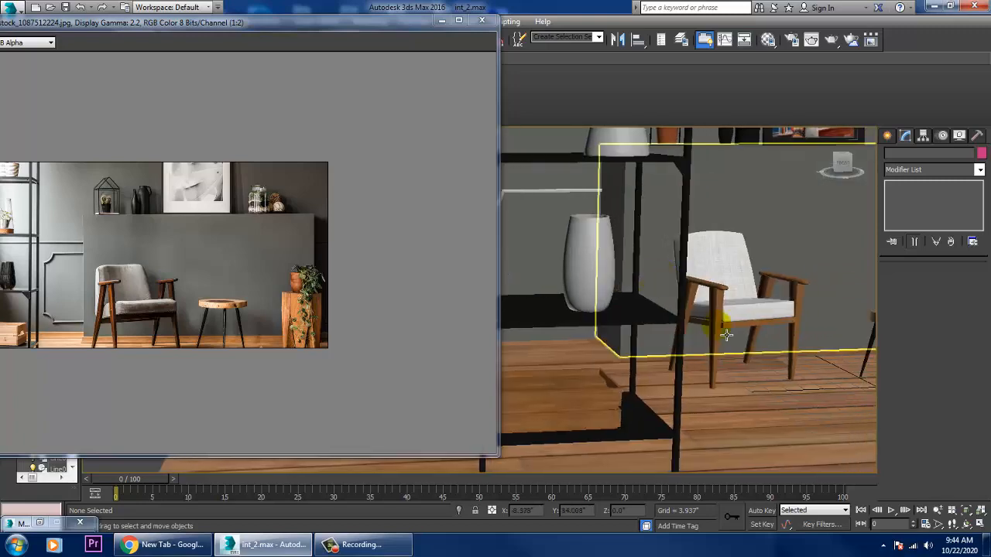
alt+middle_drag(723, 332, 759, 345)
scroll(760, 345, down, 6)
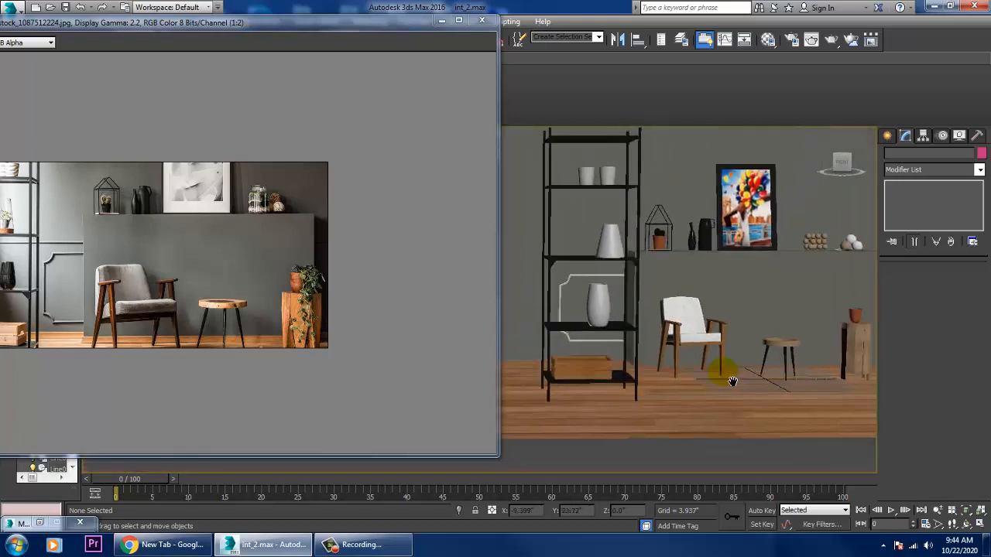
click(440, 24)
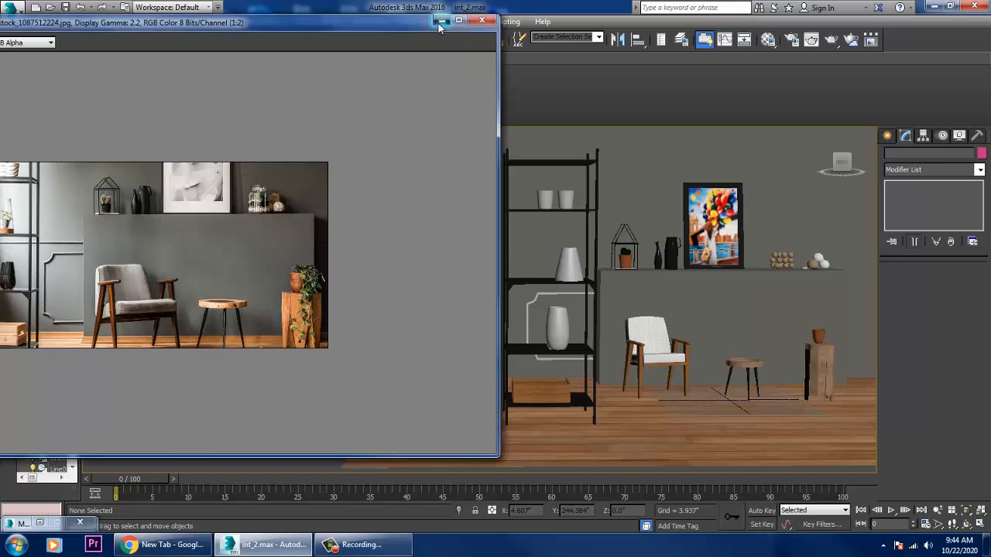
Assign the wood material 14 - Default to the base plate of the house-shaped plant holder on the ledge.
scroll(588, 293, up, 6)
alt+middle_drag(565, 270, 560, 289)
scroll(509, 373, up, 4)
click(490, 379)
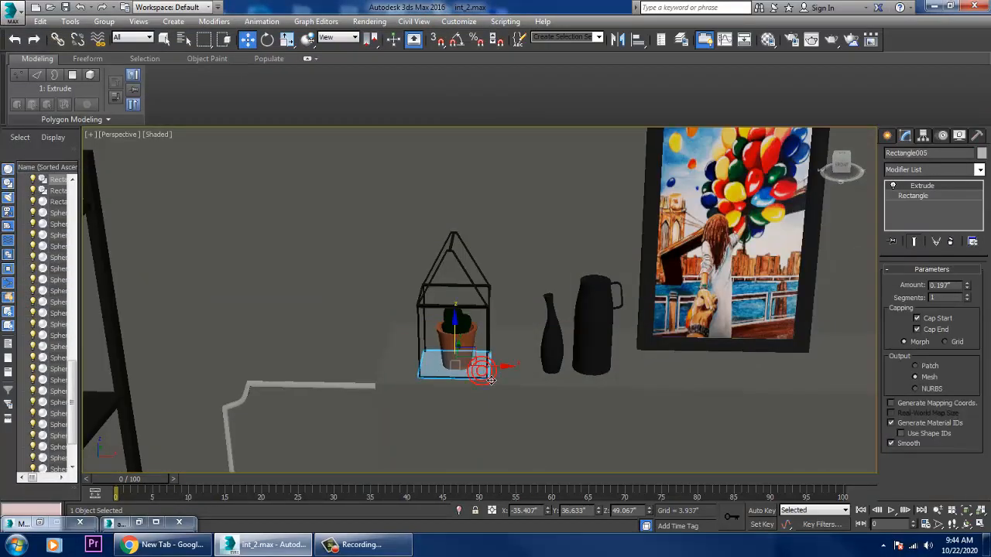
key(m)
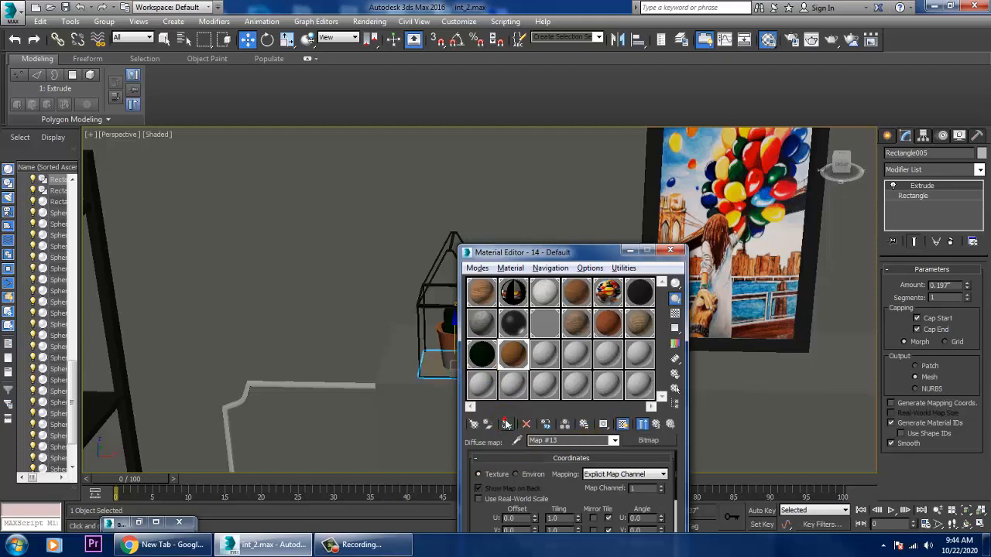
click(630, 250)
Add a UVW Map modifier with Box mapping to the plant holder's base plate.
click(979, 170)
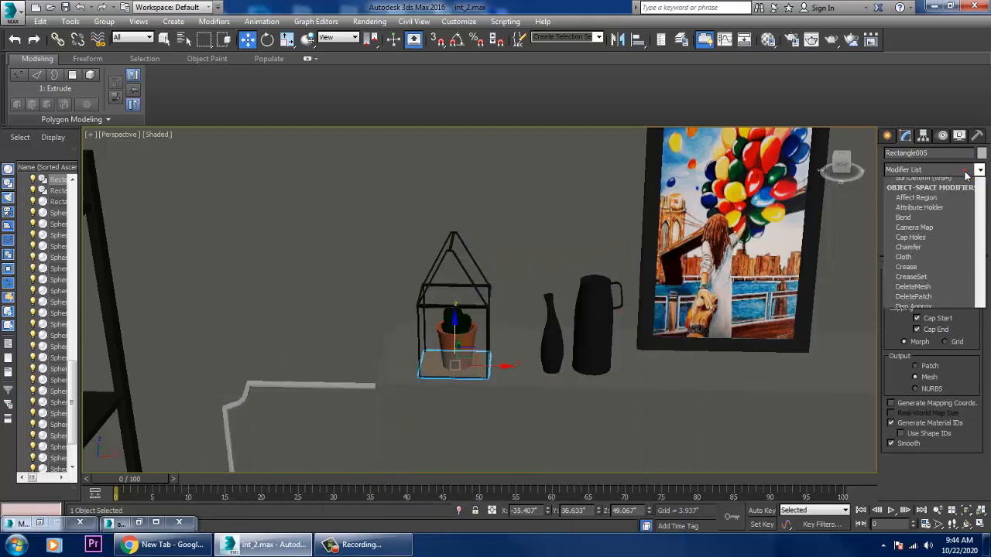
key(u)
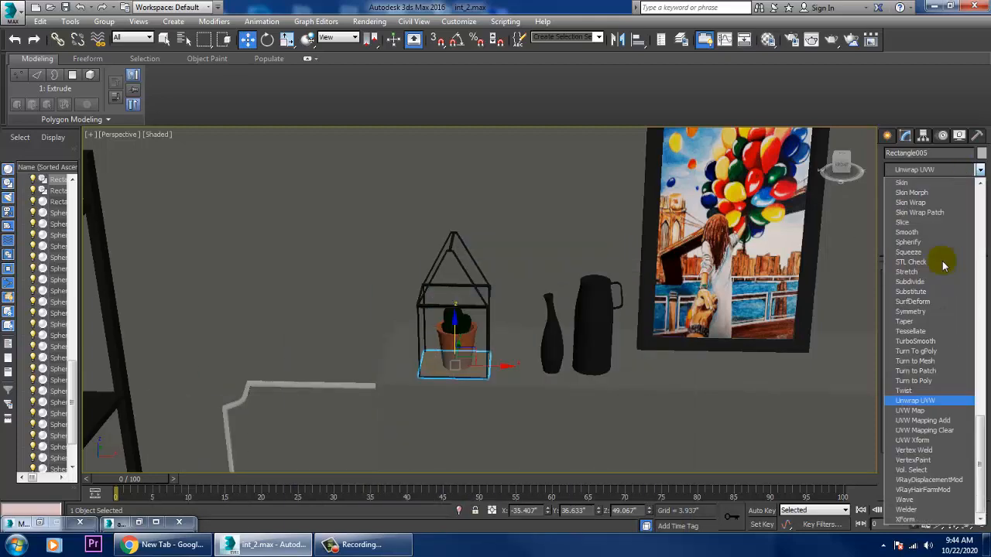
click(942, 411)
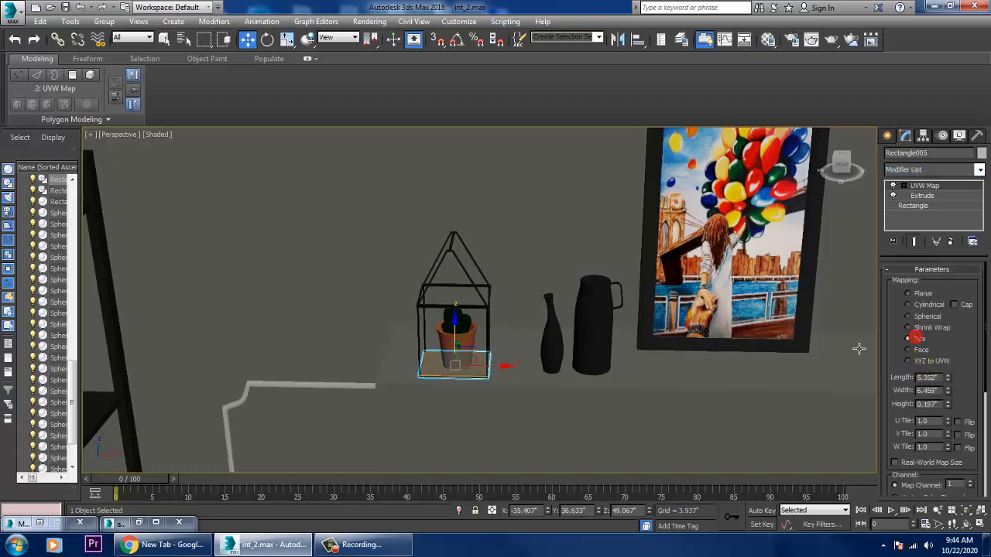
Examine the materials on the shelf rack, chair, stool and ledge decorations from several angles.
mouse_move(763, 341)
alt+middle_down()
mouse_move(838, 332)
mouse_move(762, 334)
alt+middle_up()
middle_drag(763, 335, 568, 338)
scroll(535, 375, down, 4)
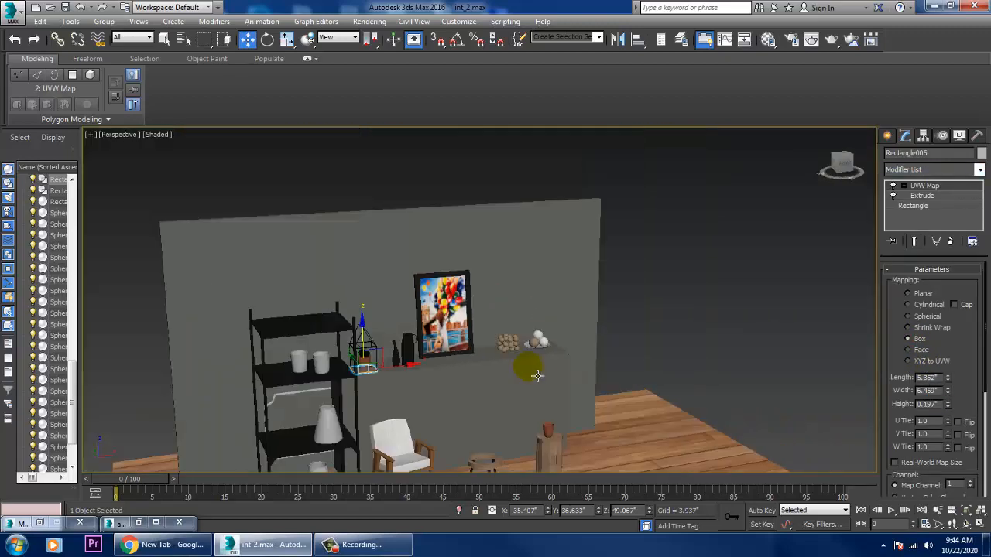
alt+middle_drag(538, 375, 671, 349)
scroll(613, 340, up, 3)
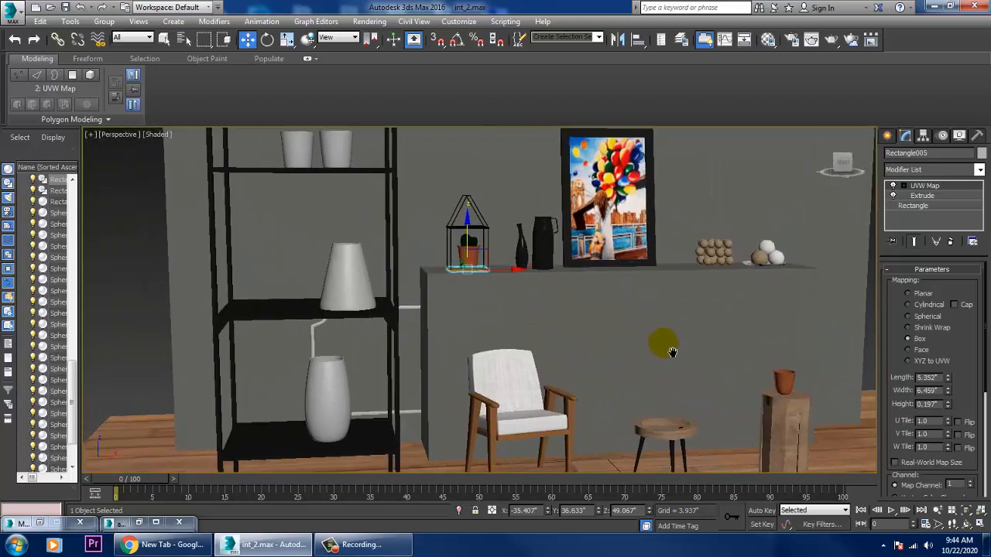
scroll(664, 346, down, 3)
scroll(650, 339, up, 5)
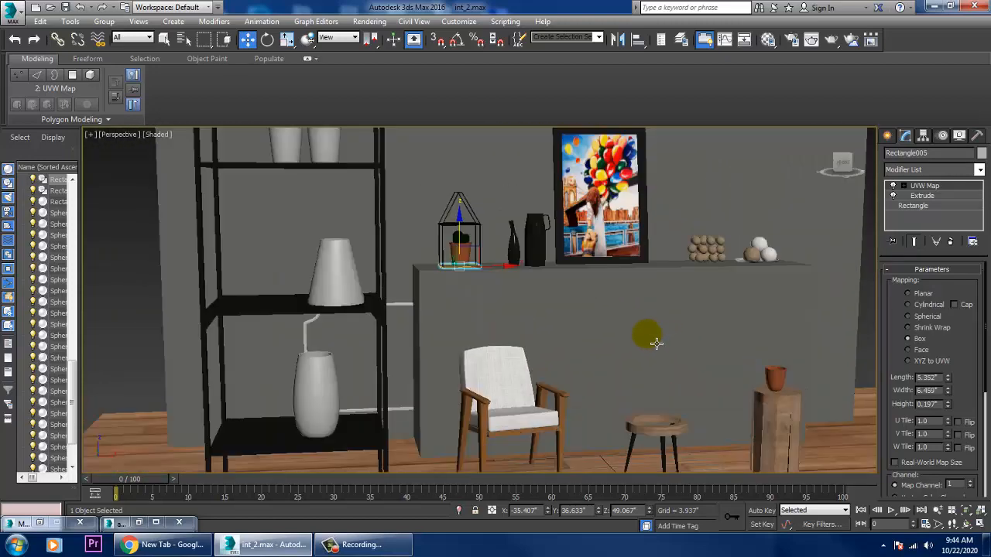
middle_drag(648, 335, 692, 341)
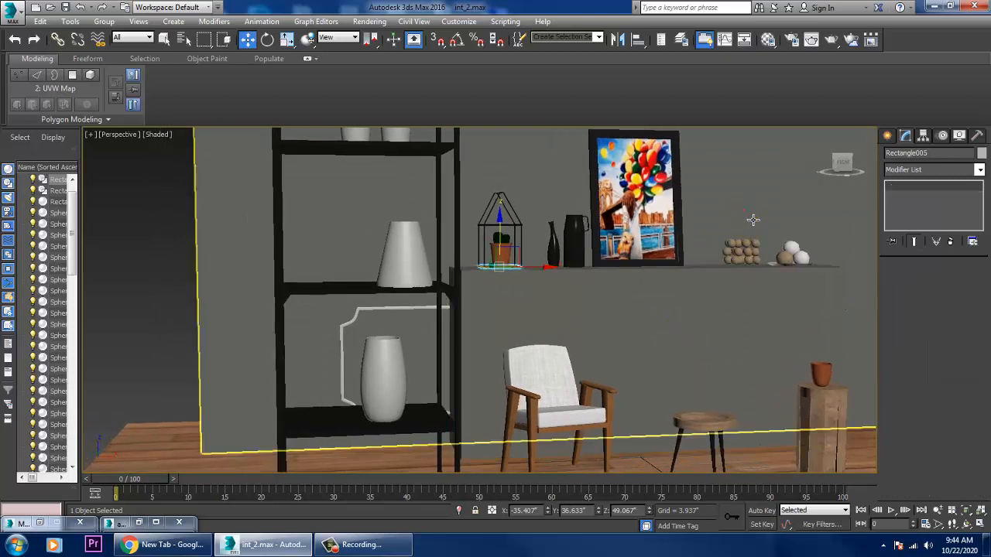
Show edged faces in the viewport and restore the reference photo at 1:1, moved clear of the ledge objects.
click(751, 234)
key(F4)
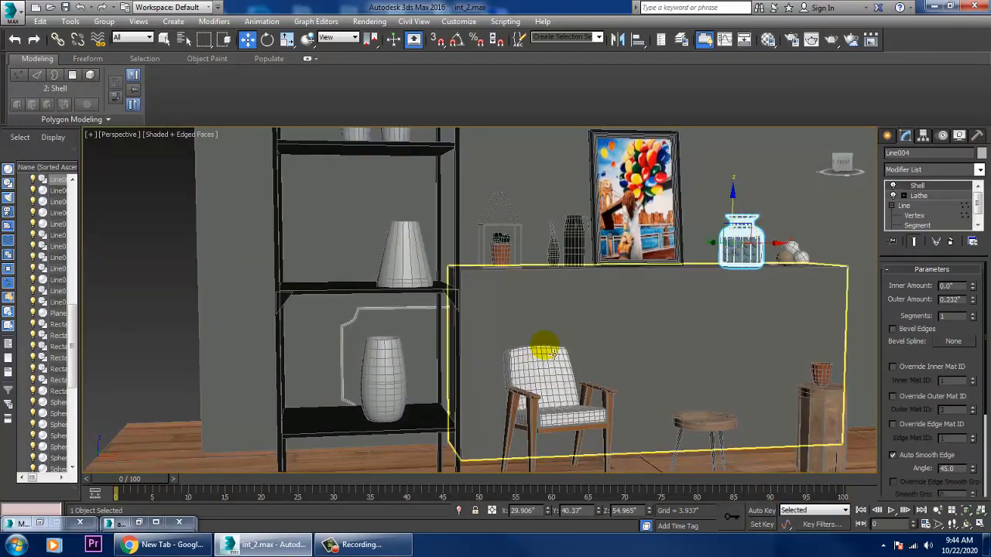
click(135, 262)
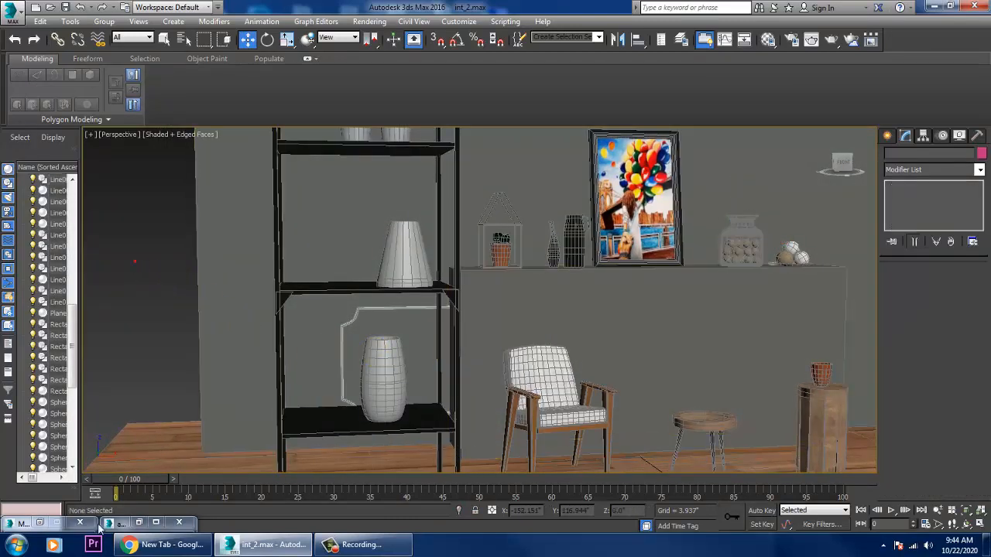
click(139, 522)
scroll(263, 265, up, 1)
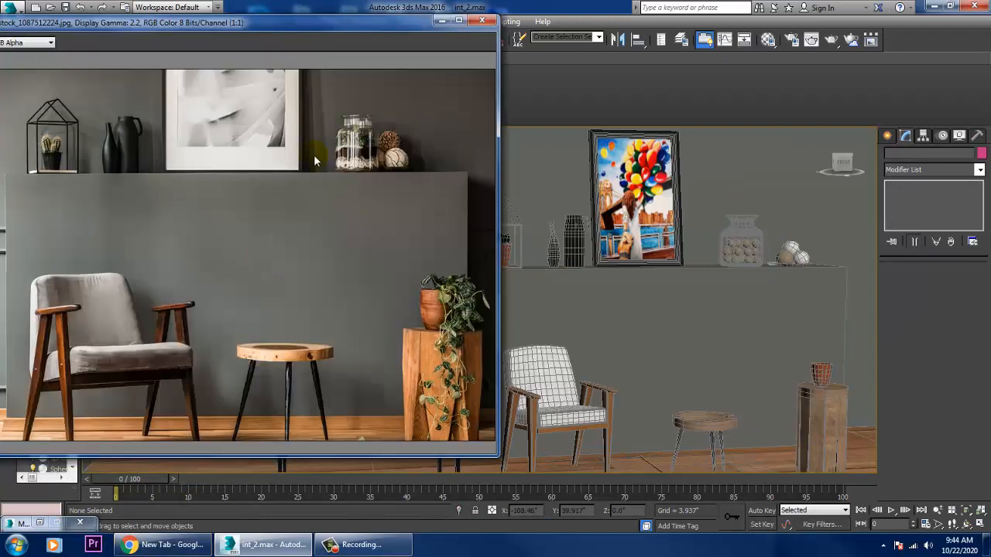
drag(333, 23, 183, 44)
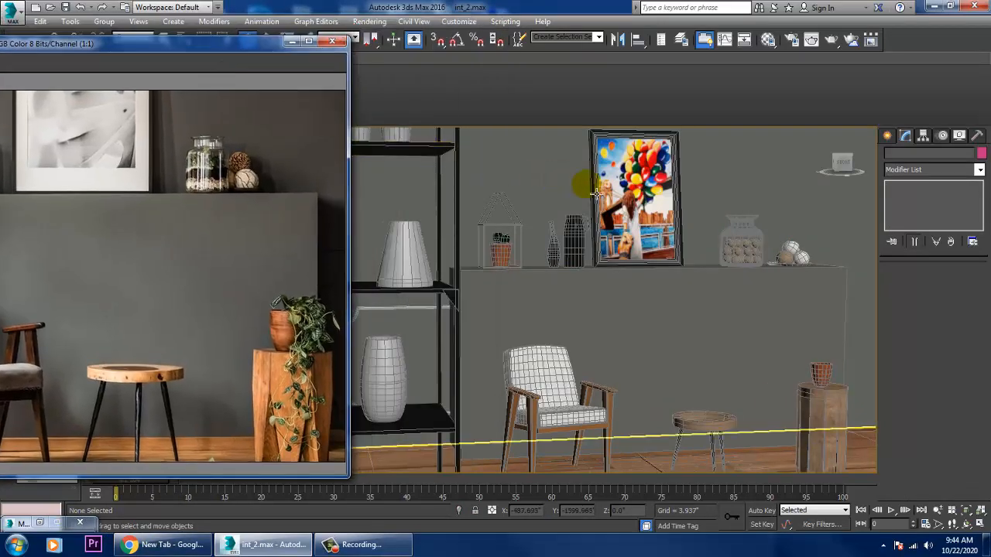
Widen the framed balloon picture along X to resemble the reference frame and shift it along X toward the glass jar.
click(621, 202)
alt+middle_drag(621, 202, 683, 217)
key(r)
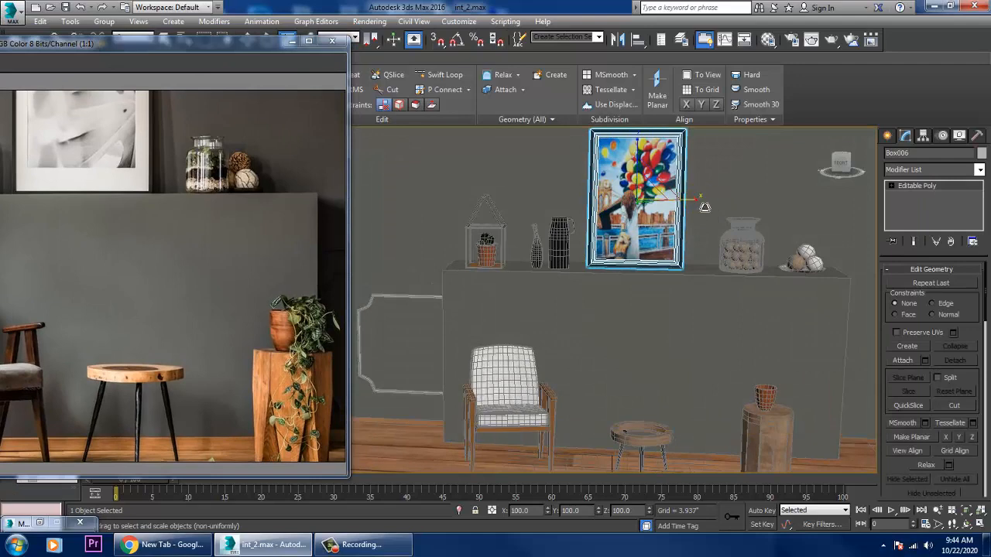
drag(704, 207, 713, 206)
key(w)
key(r)
key(w)
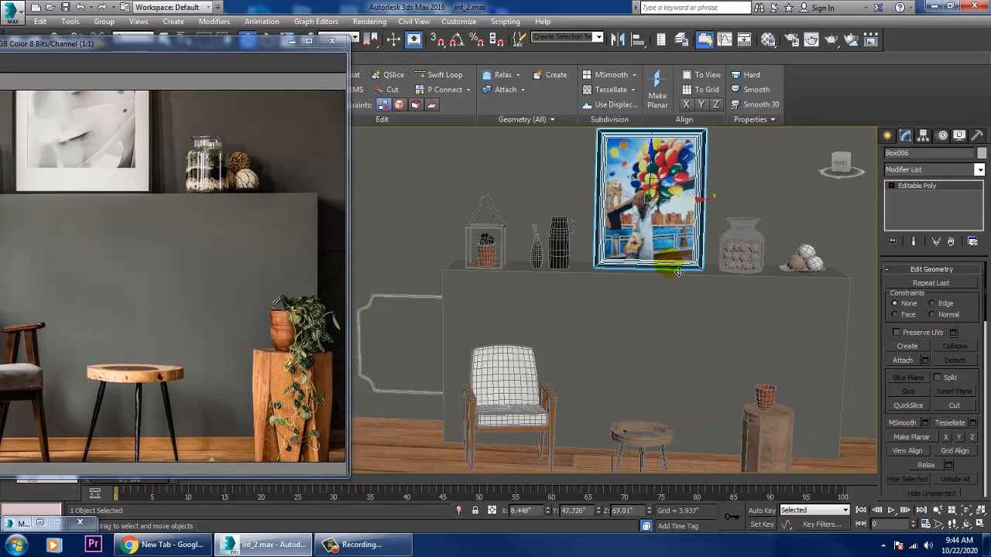
mouse_move(678, 274)
alt+middle_down()
mouse_move(697, 274)
mouse_move(683, 270)
alt+middle_up()
scroll(683, 270, down, 5)
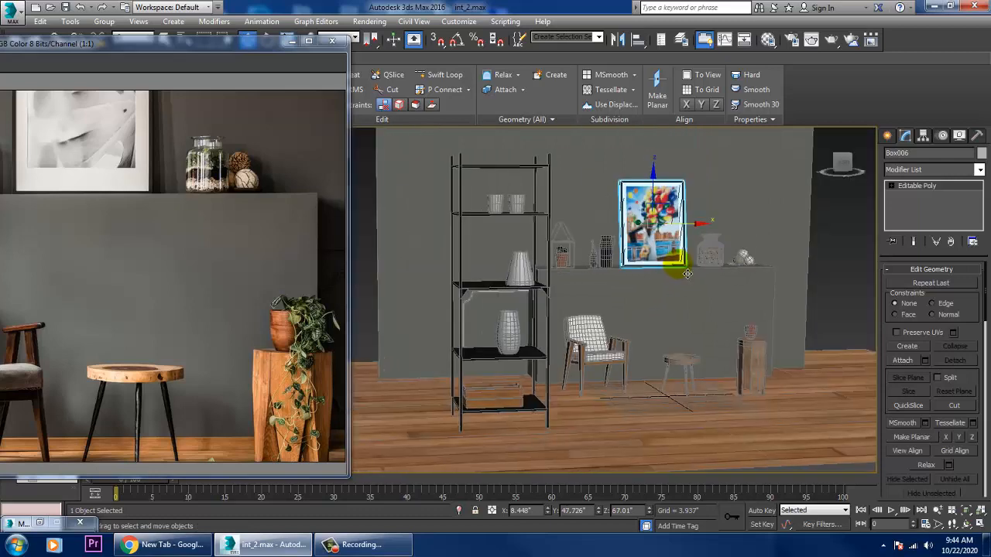
scroll(685, 274, up, 5)
middle_drag(685, 275, 692, 268)
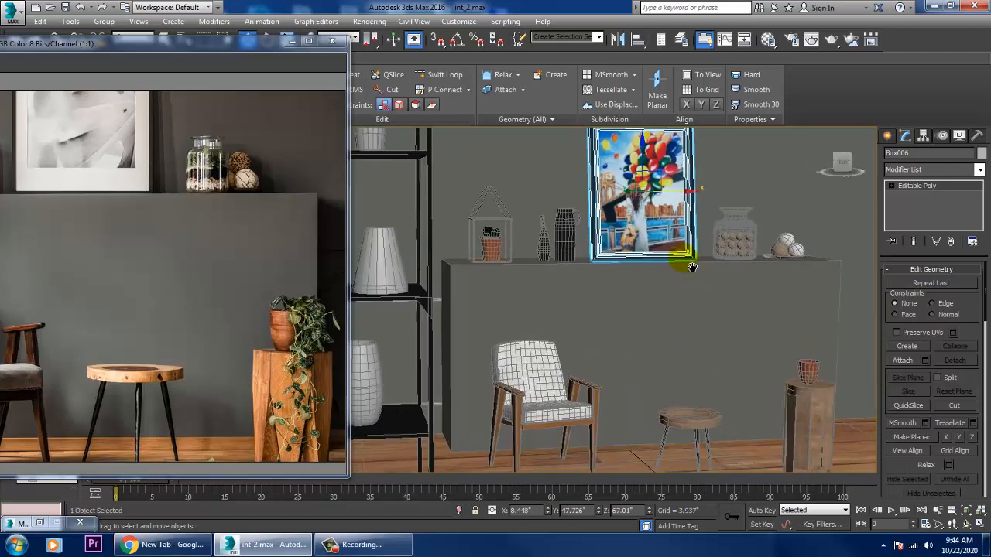